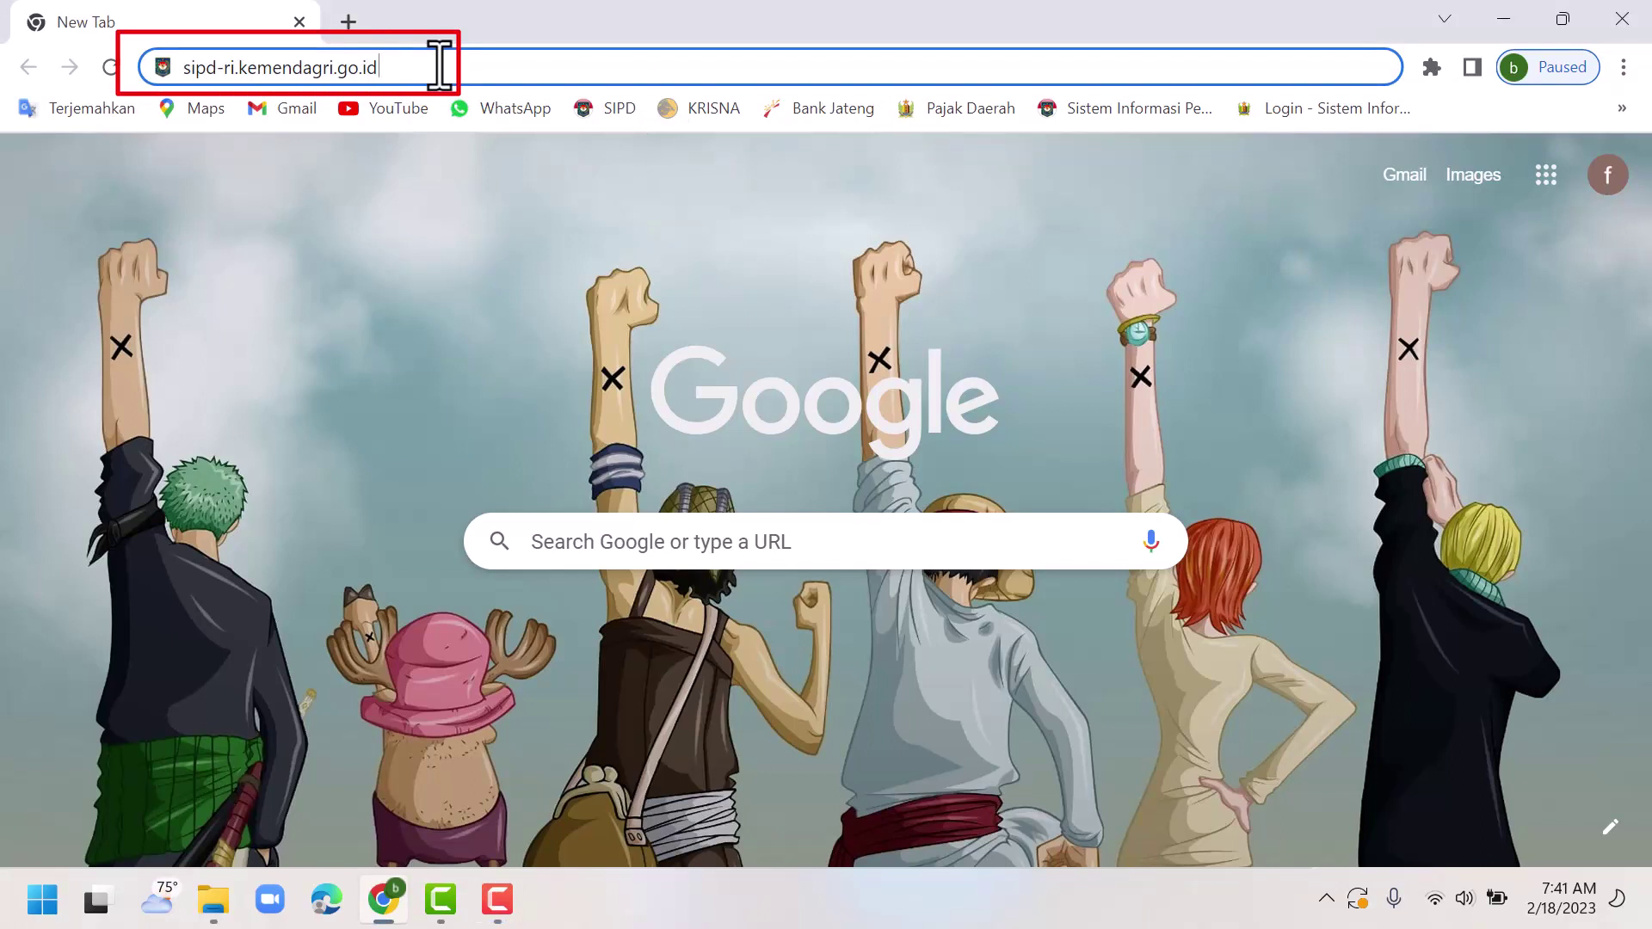
Load the SIPD site and go through Sistem Informasi Pembangunan Daerah › Perencanaan Pembangunan Daerah to the login page.
key(Return)
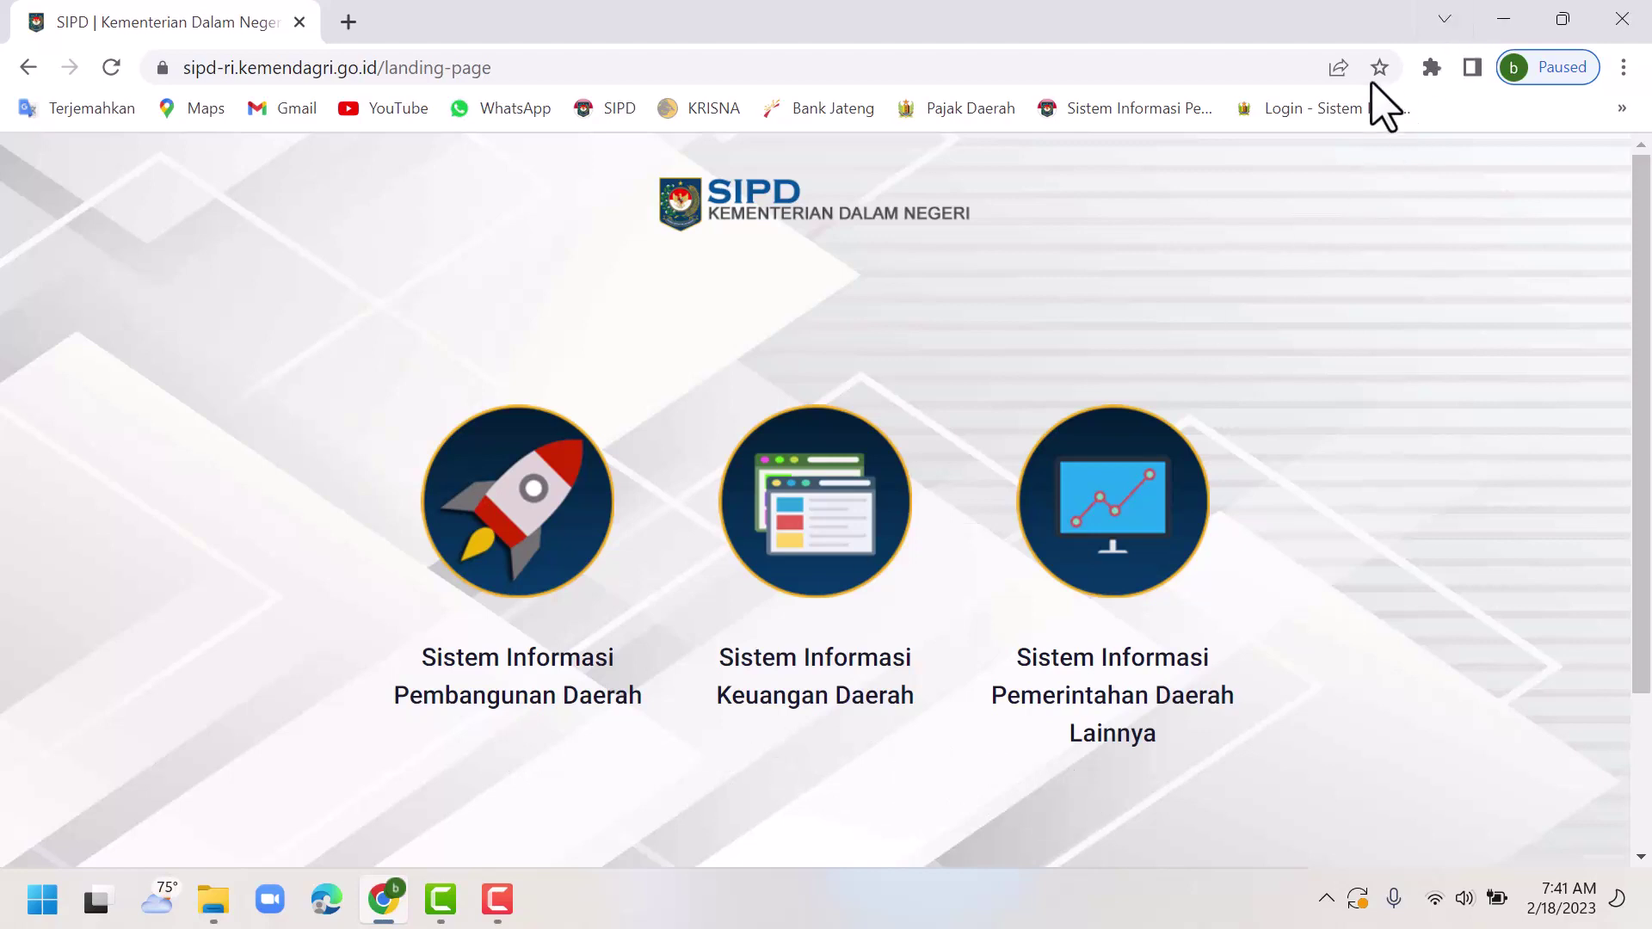
key(F10)
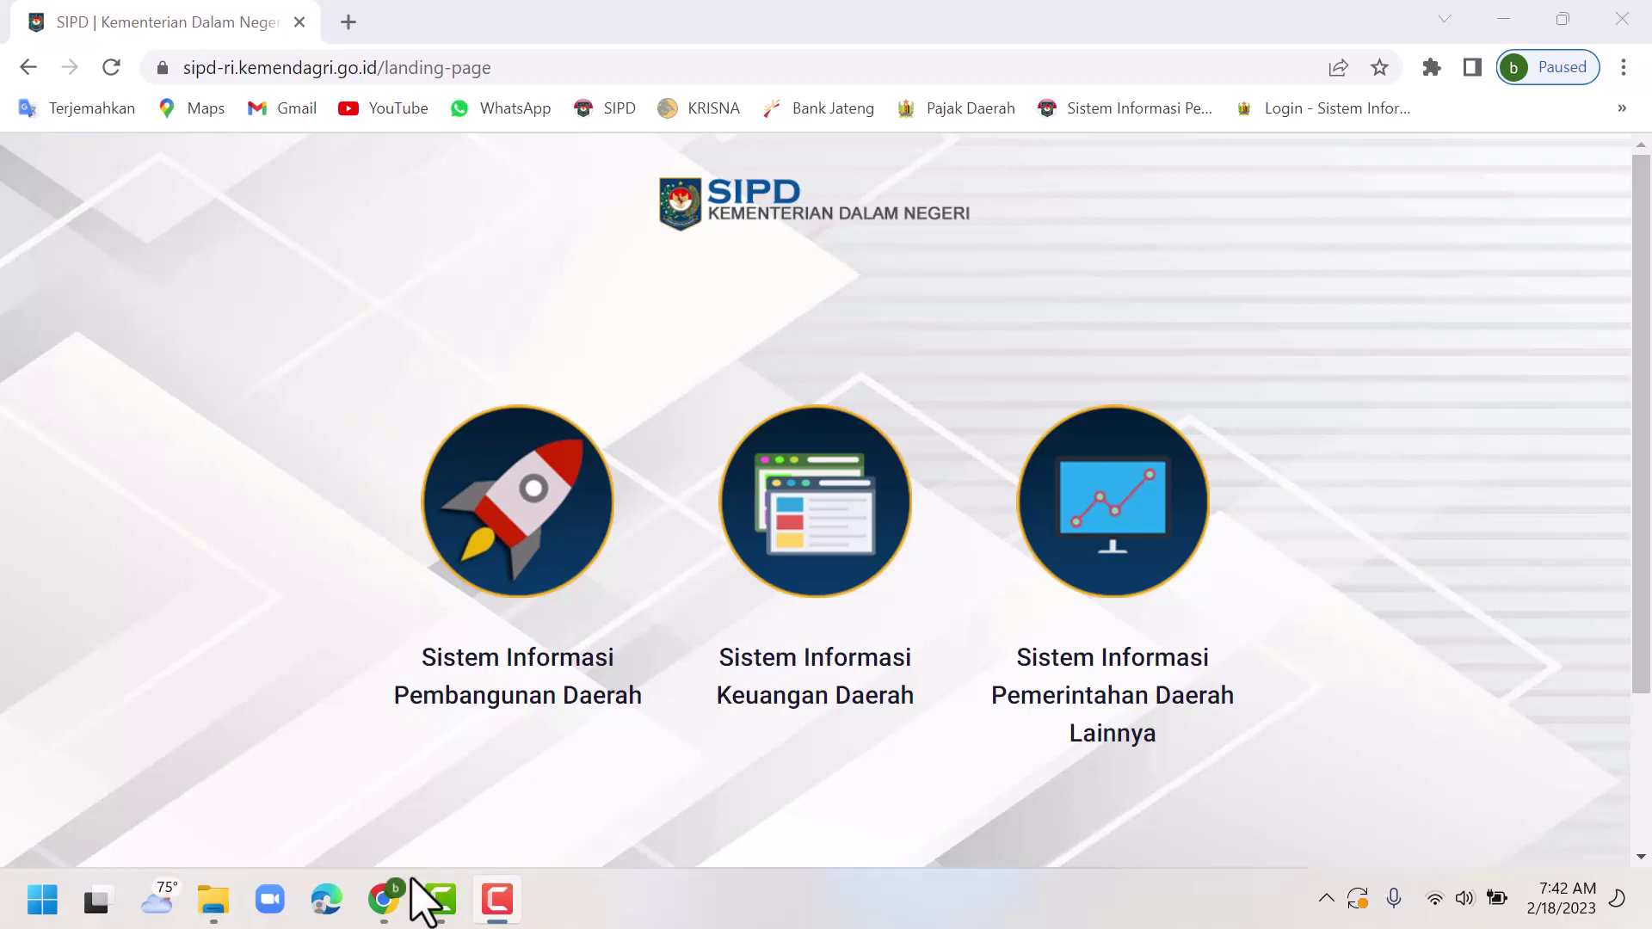
click(507, 506)
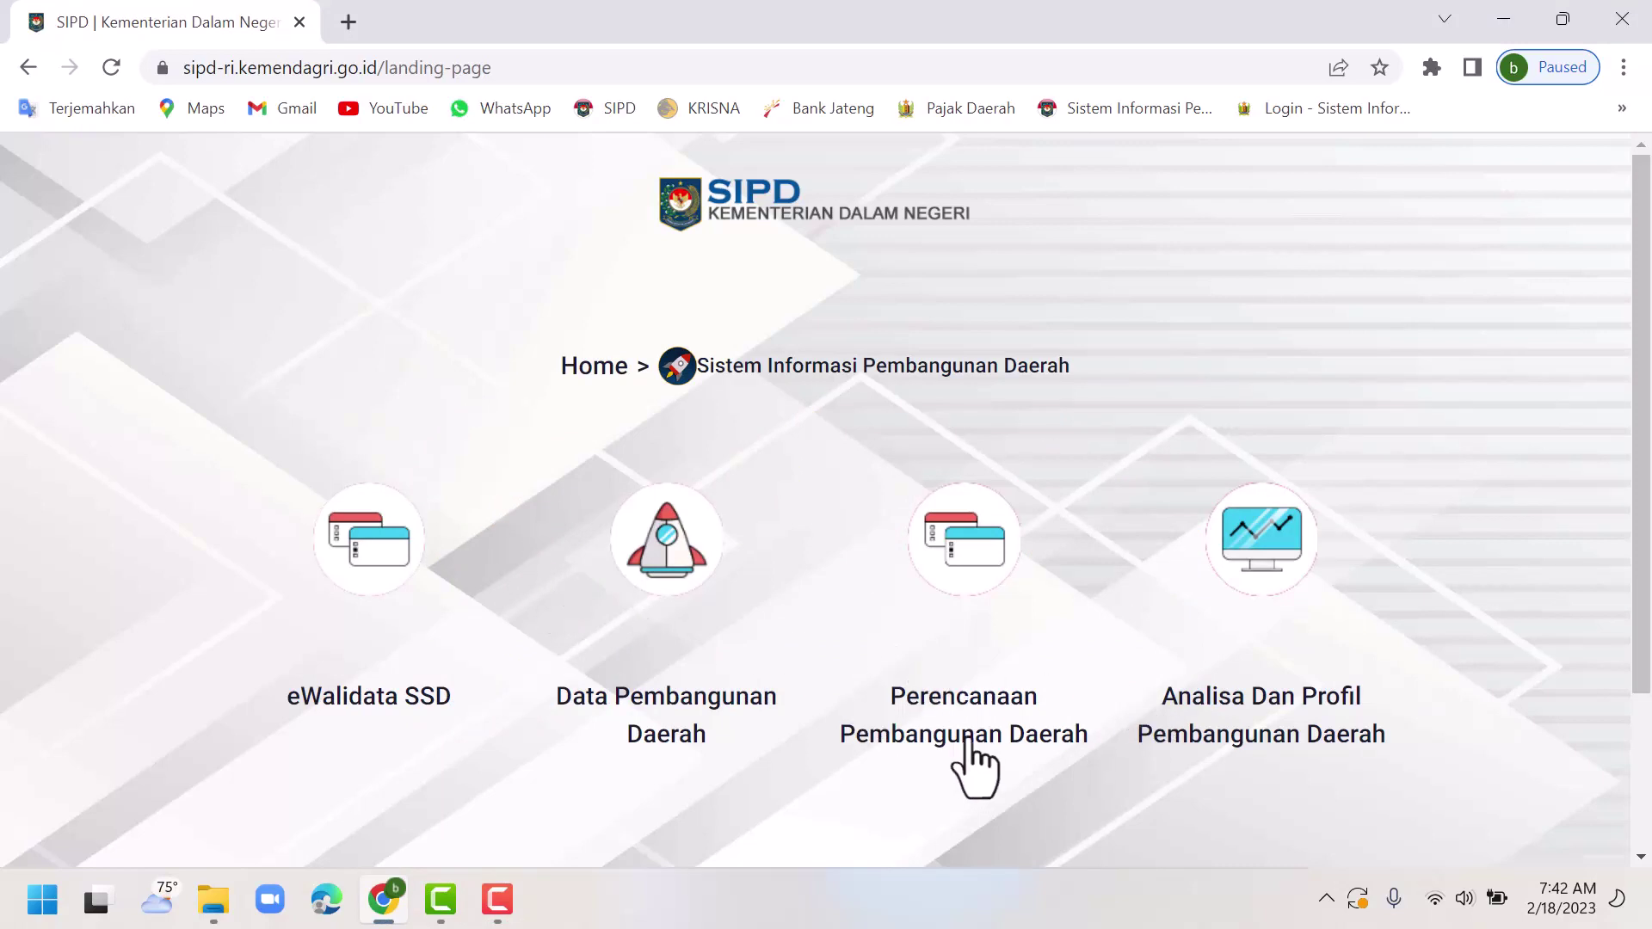
click(961, 570)
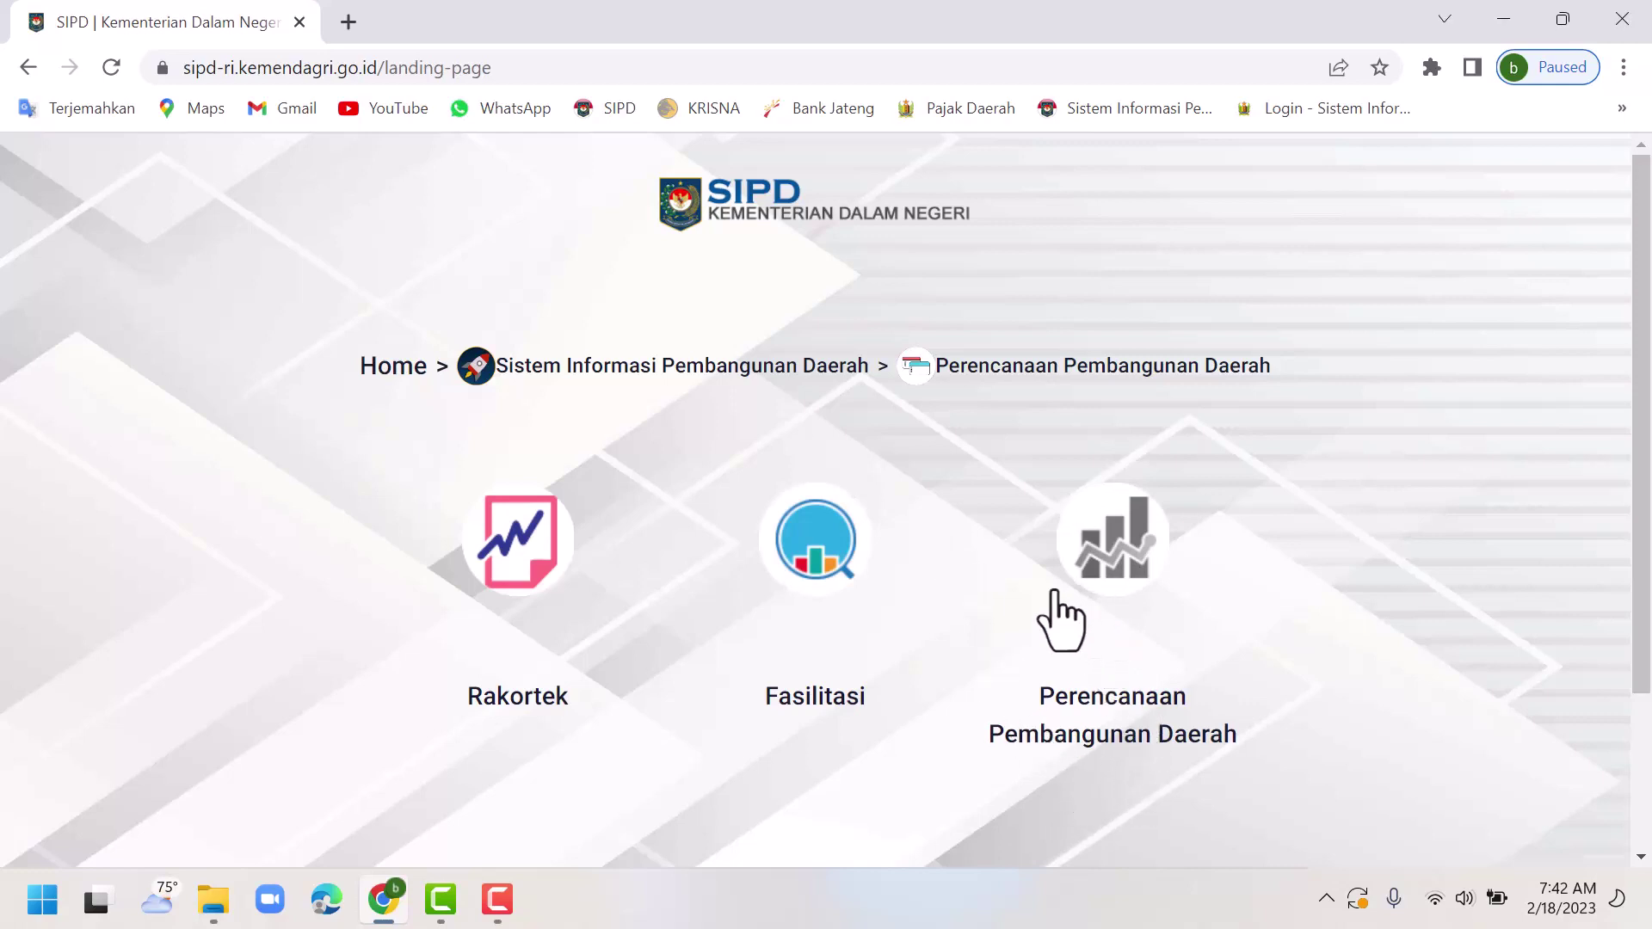
click(1107, 537)
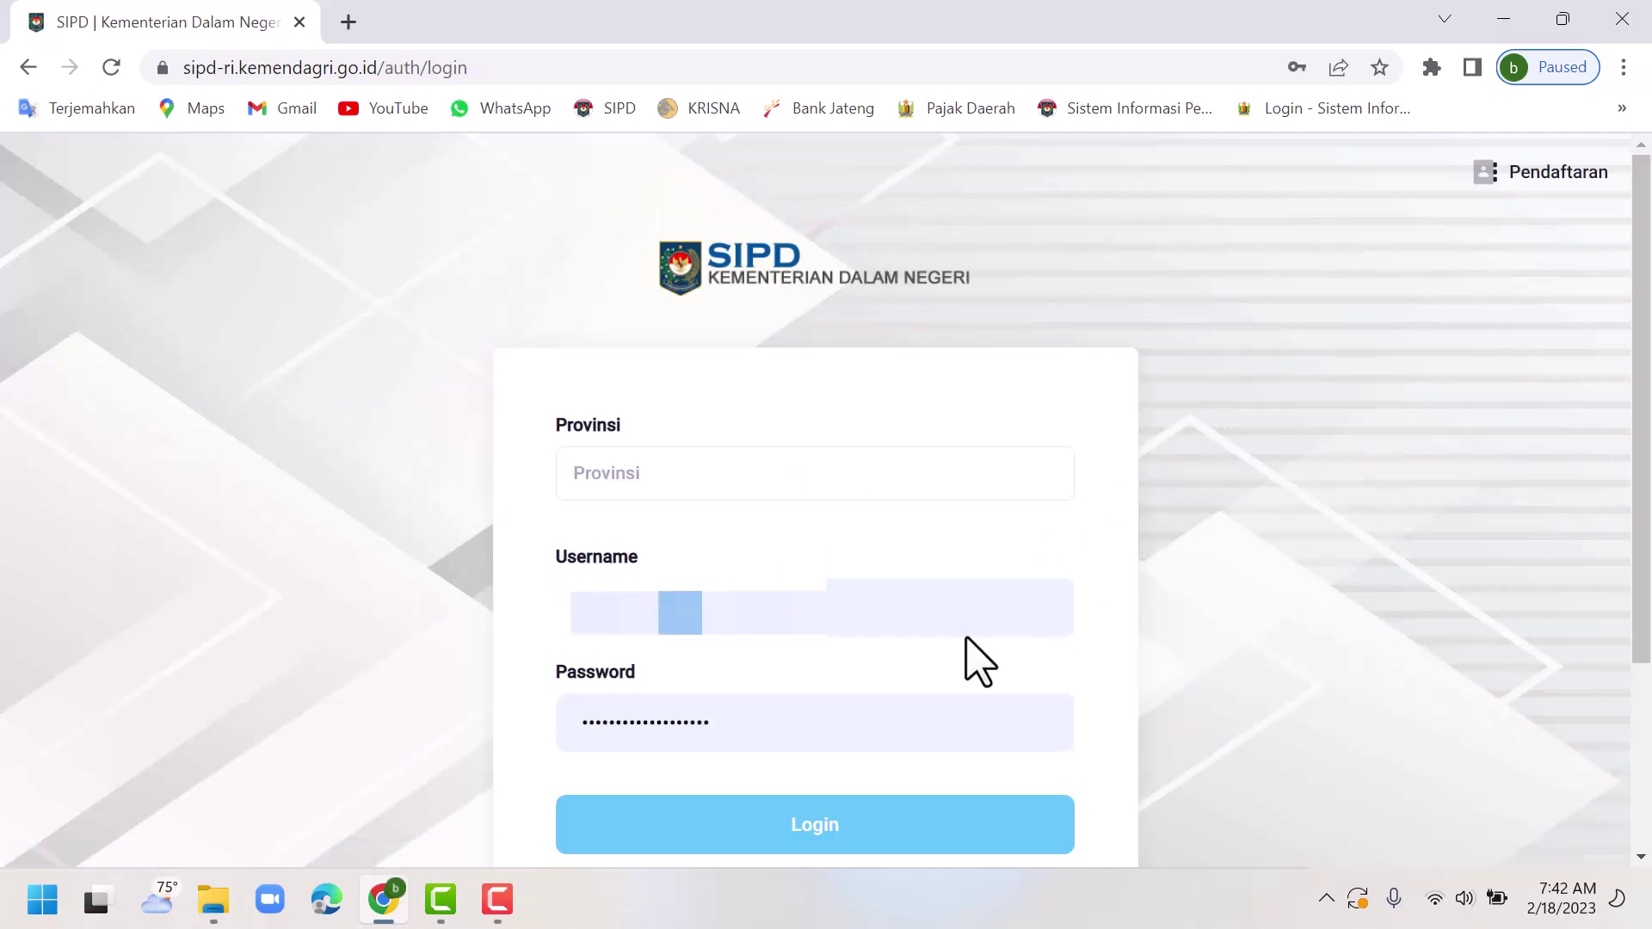
Set the login region to Provinsi Jawa Tengah and Kab. Pekalongan.
click(649, 476)
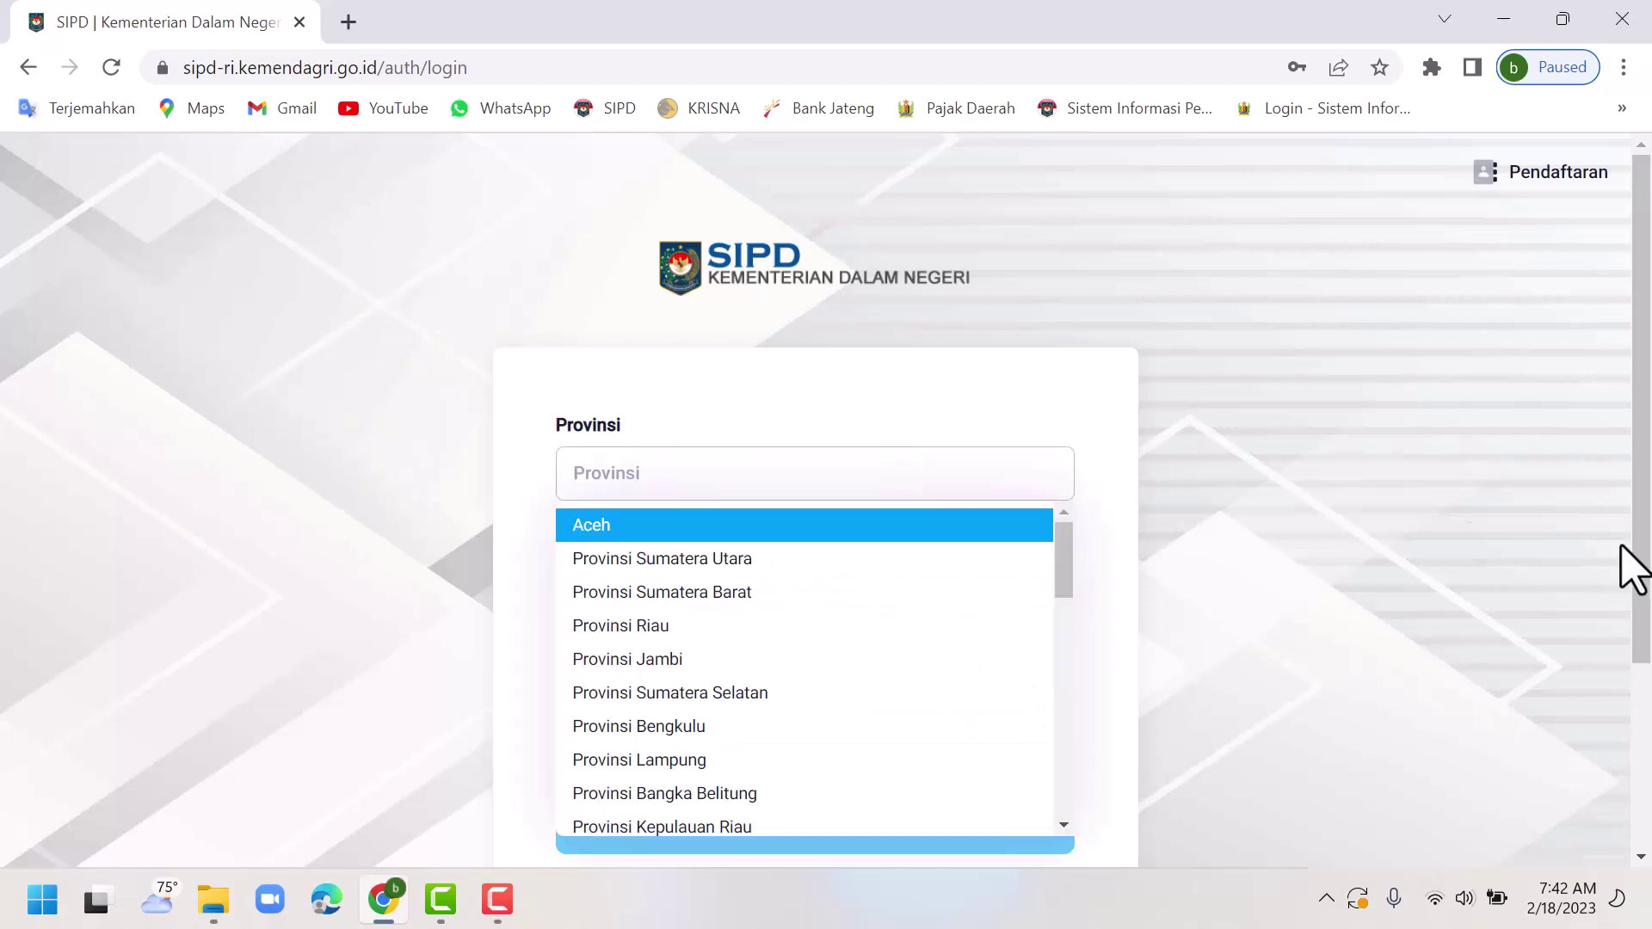
text(jawa tengah)
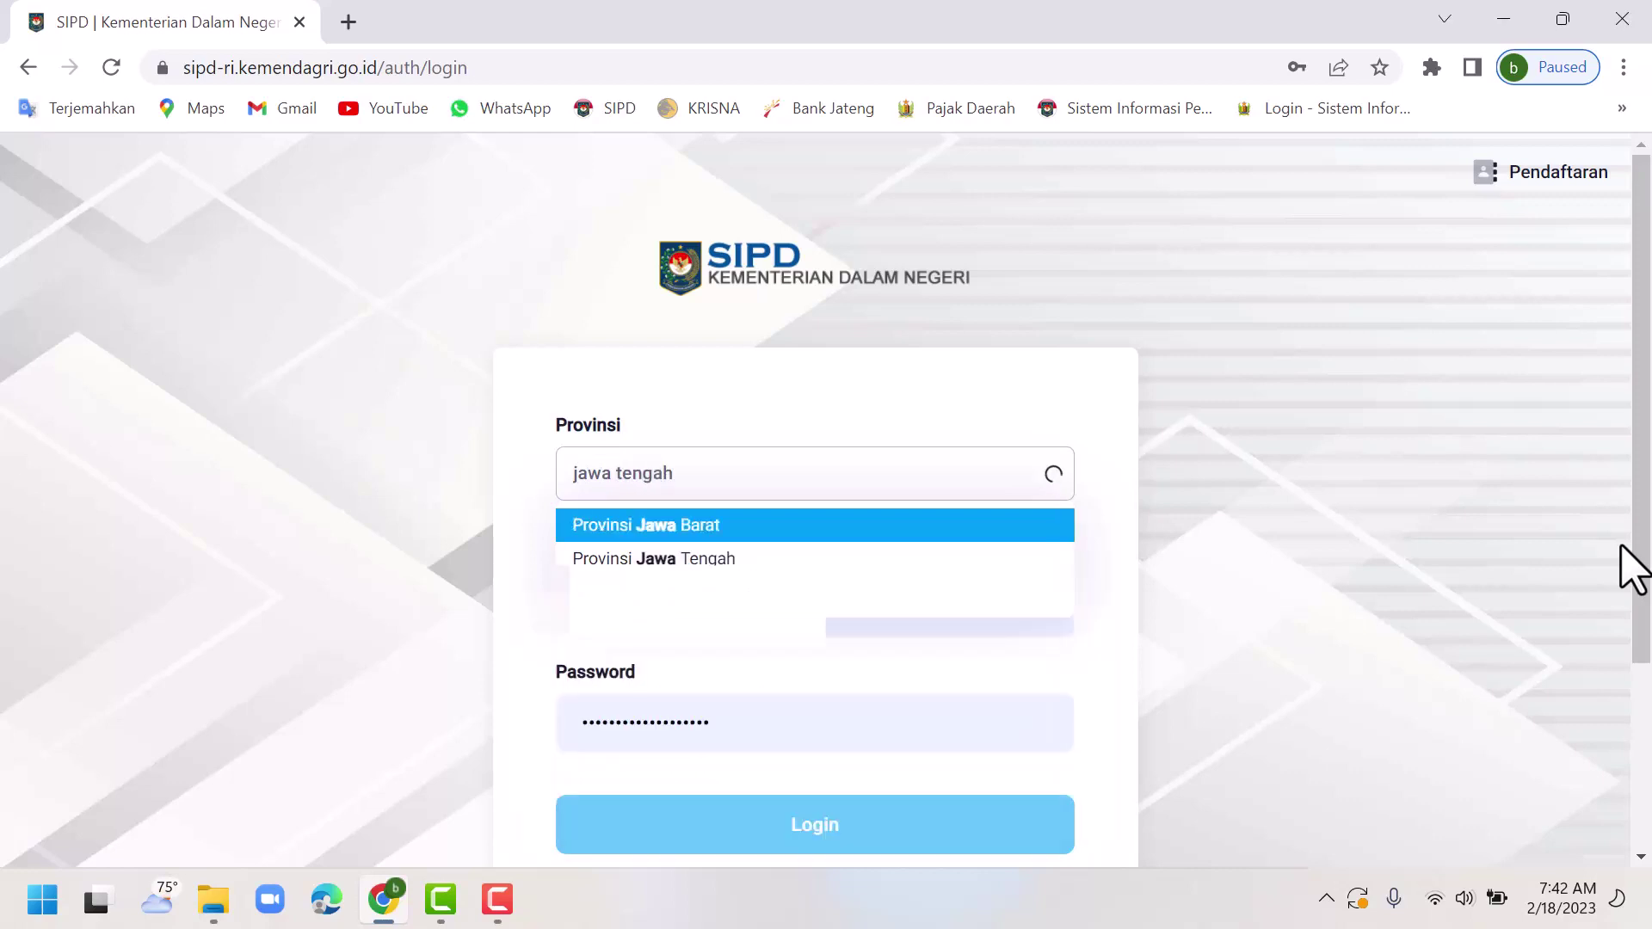
click(714, 525)
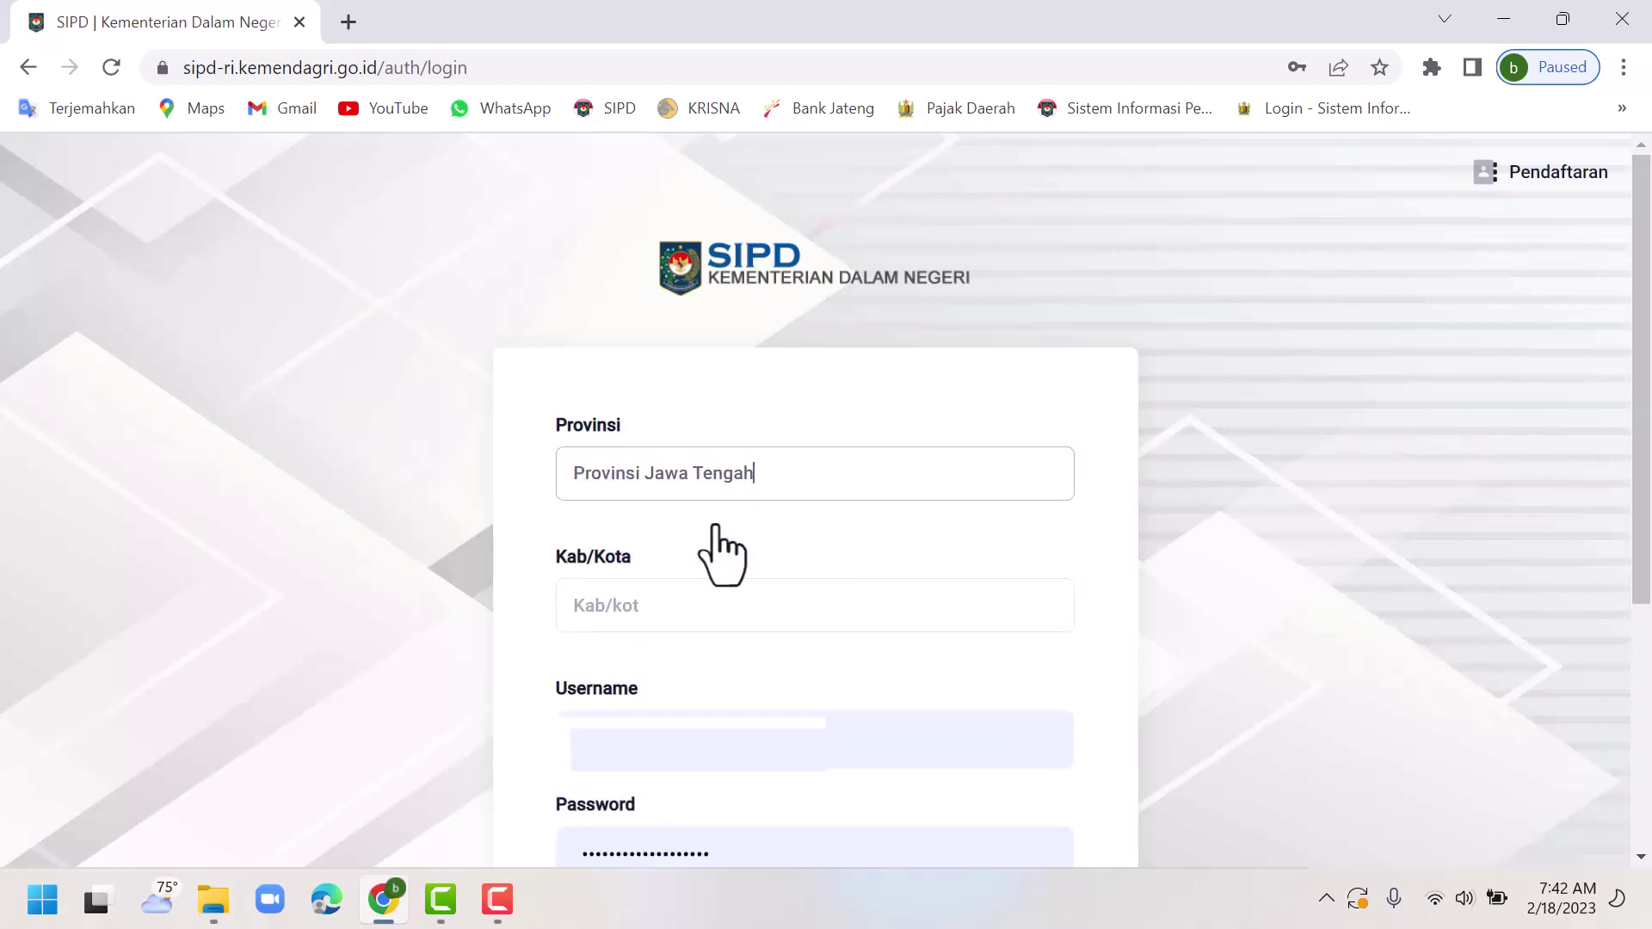
scroll(725, 555, down, 1)
click(645, 482)
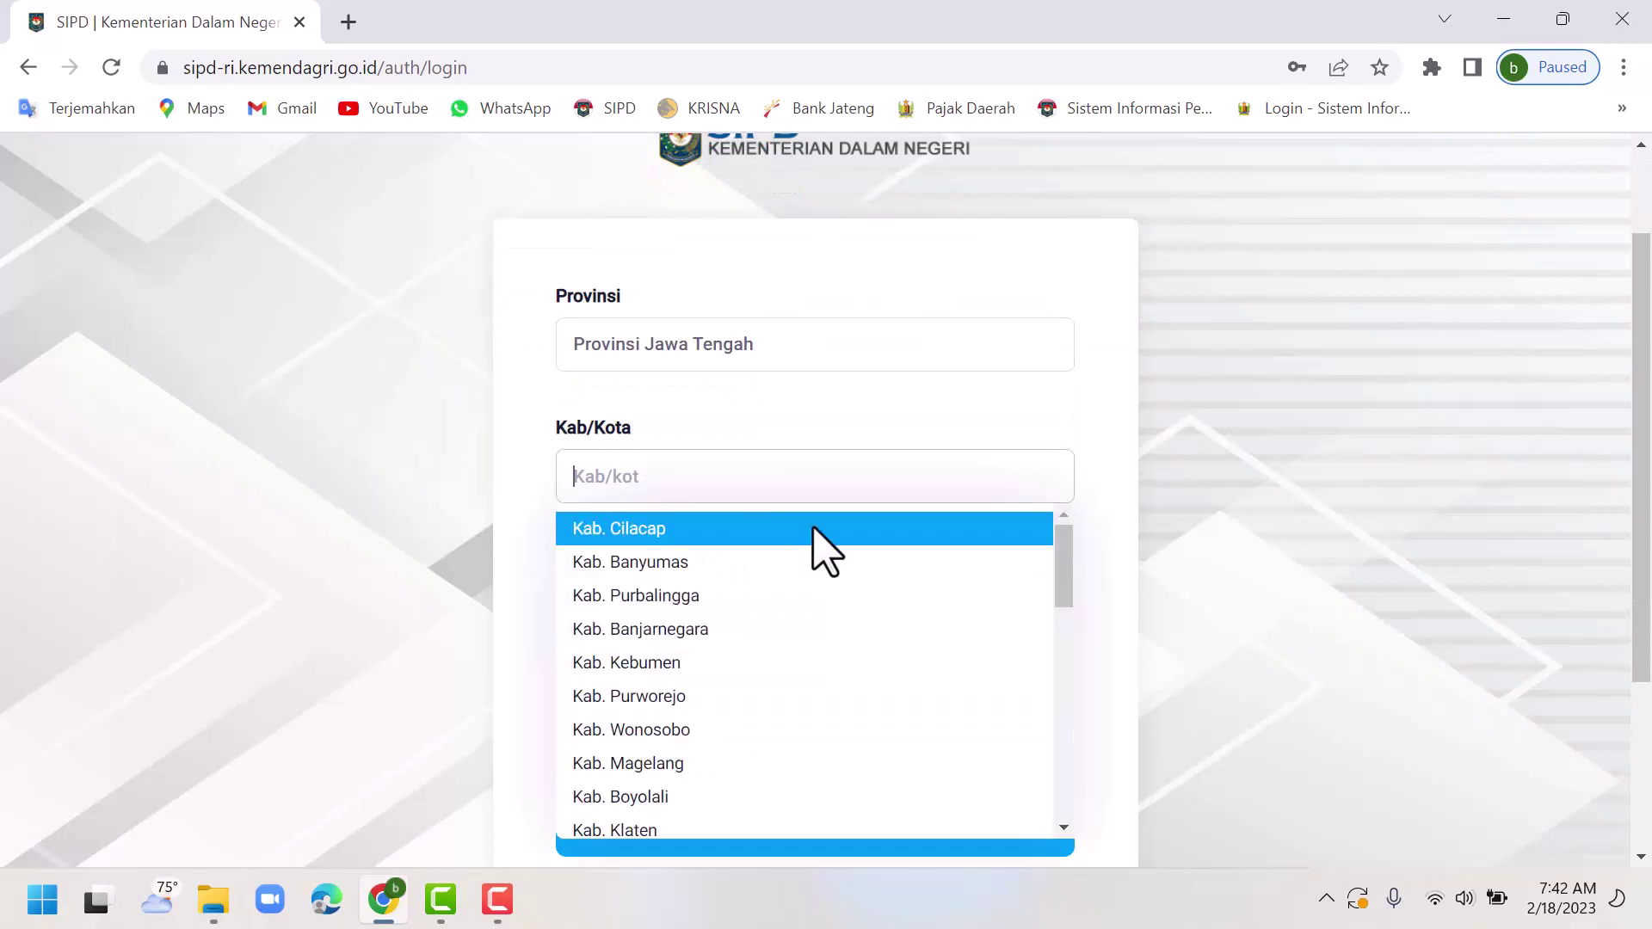
text(k)
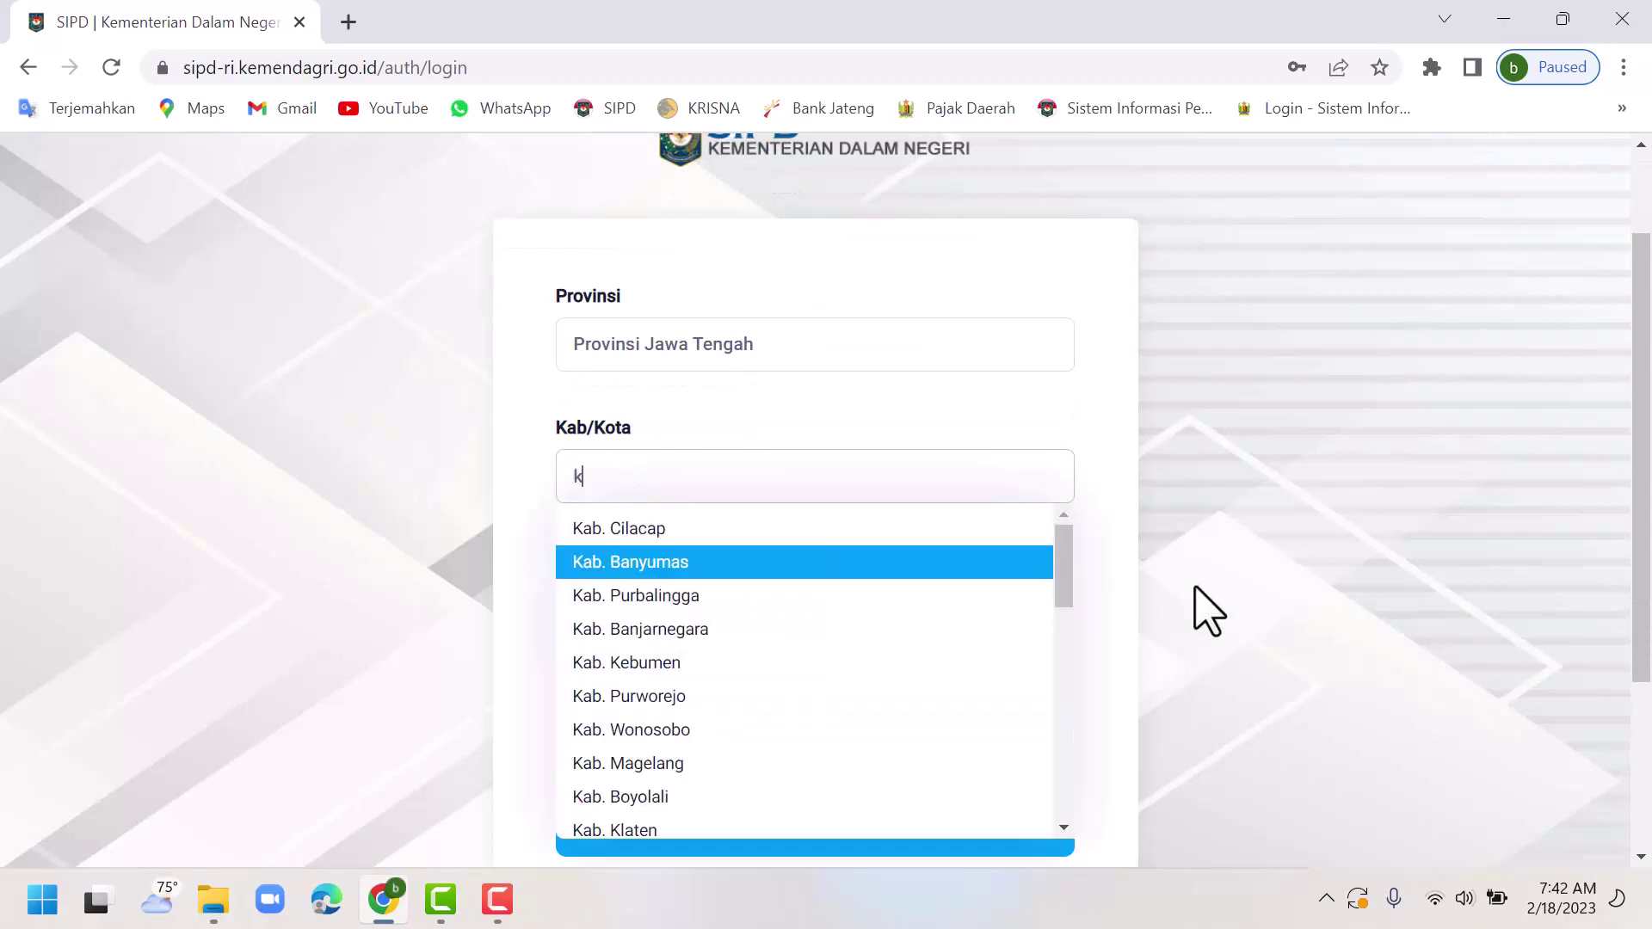
key(BackSpace)
key(BackSpace)
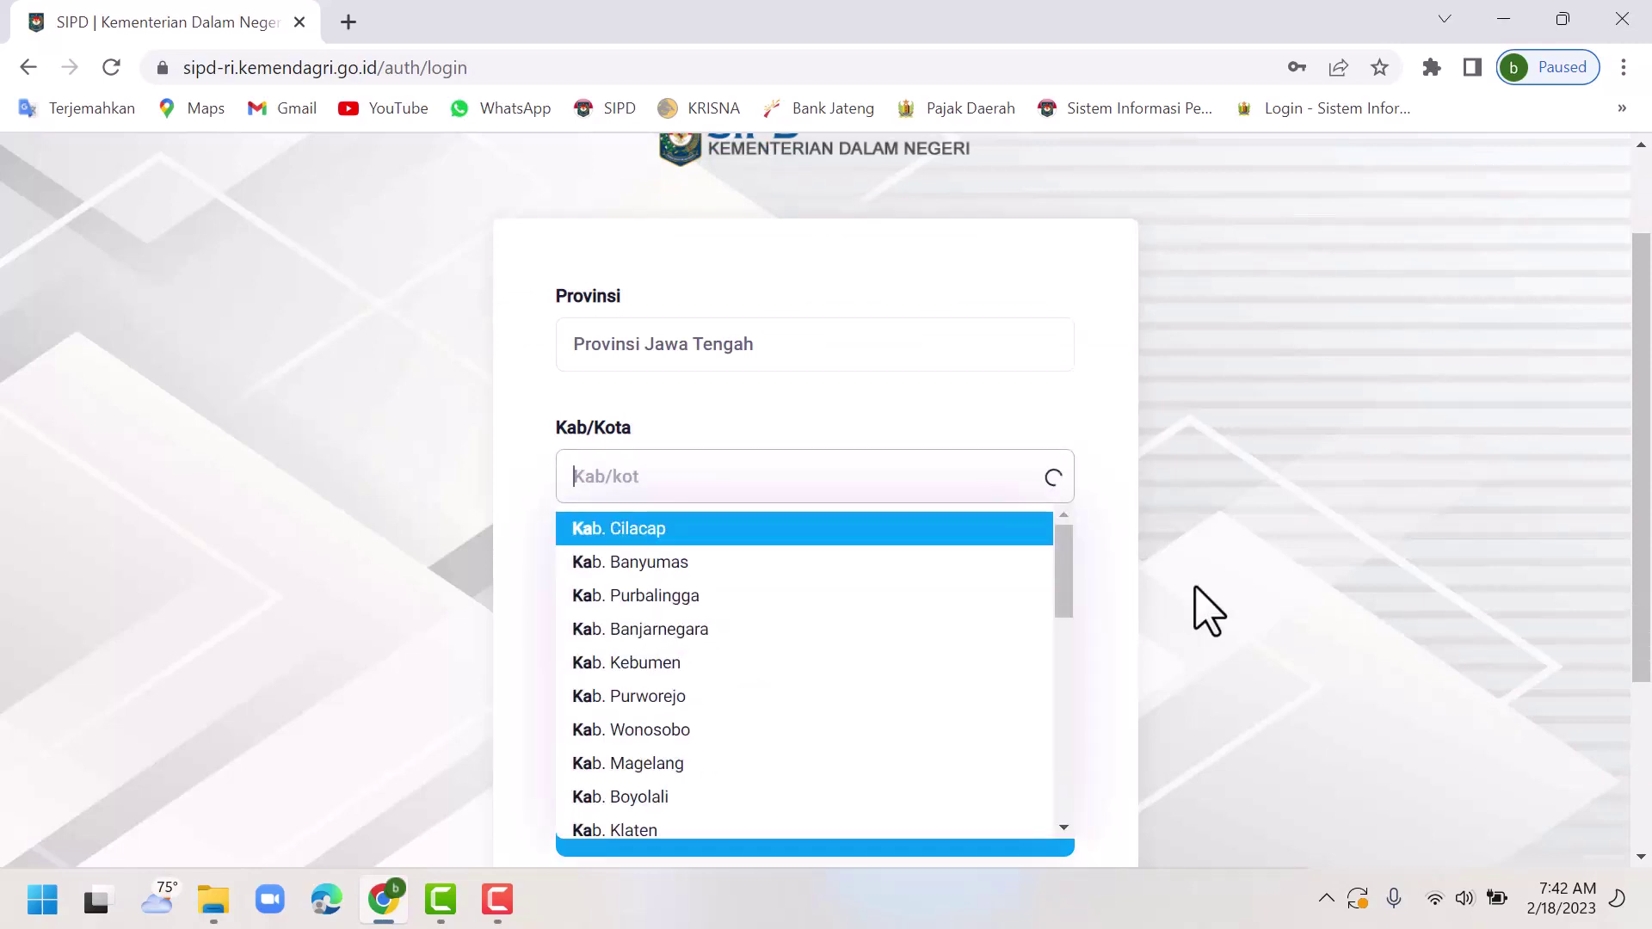
text(pekalo)
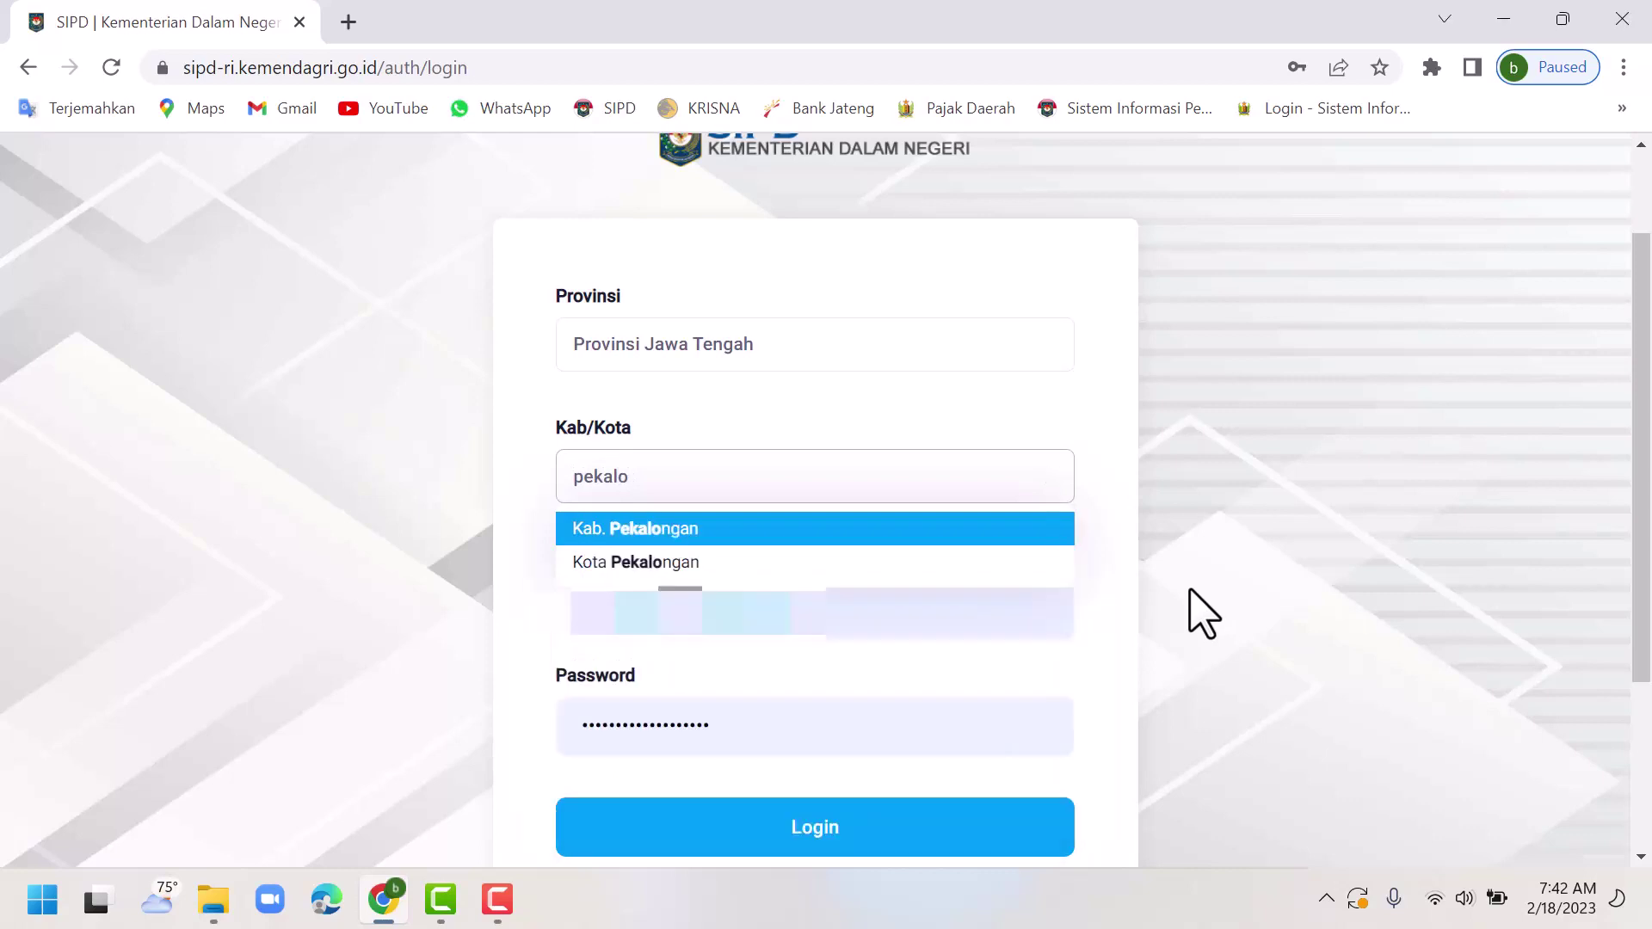
click(652, 534)
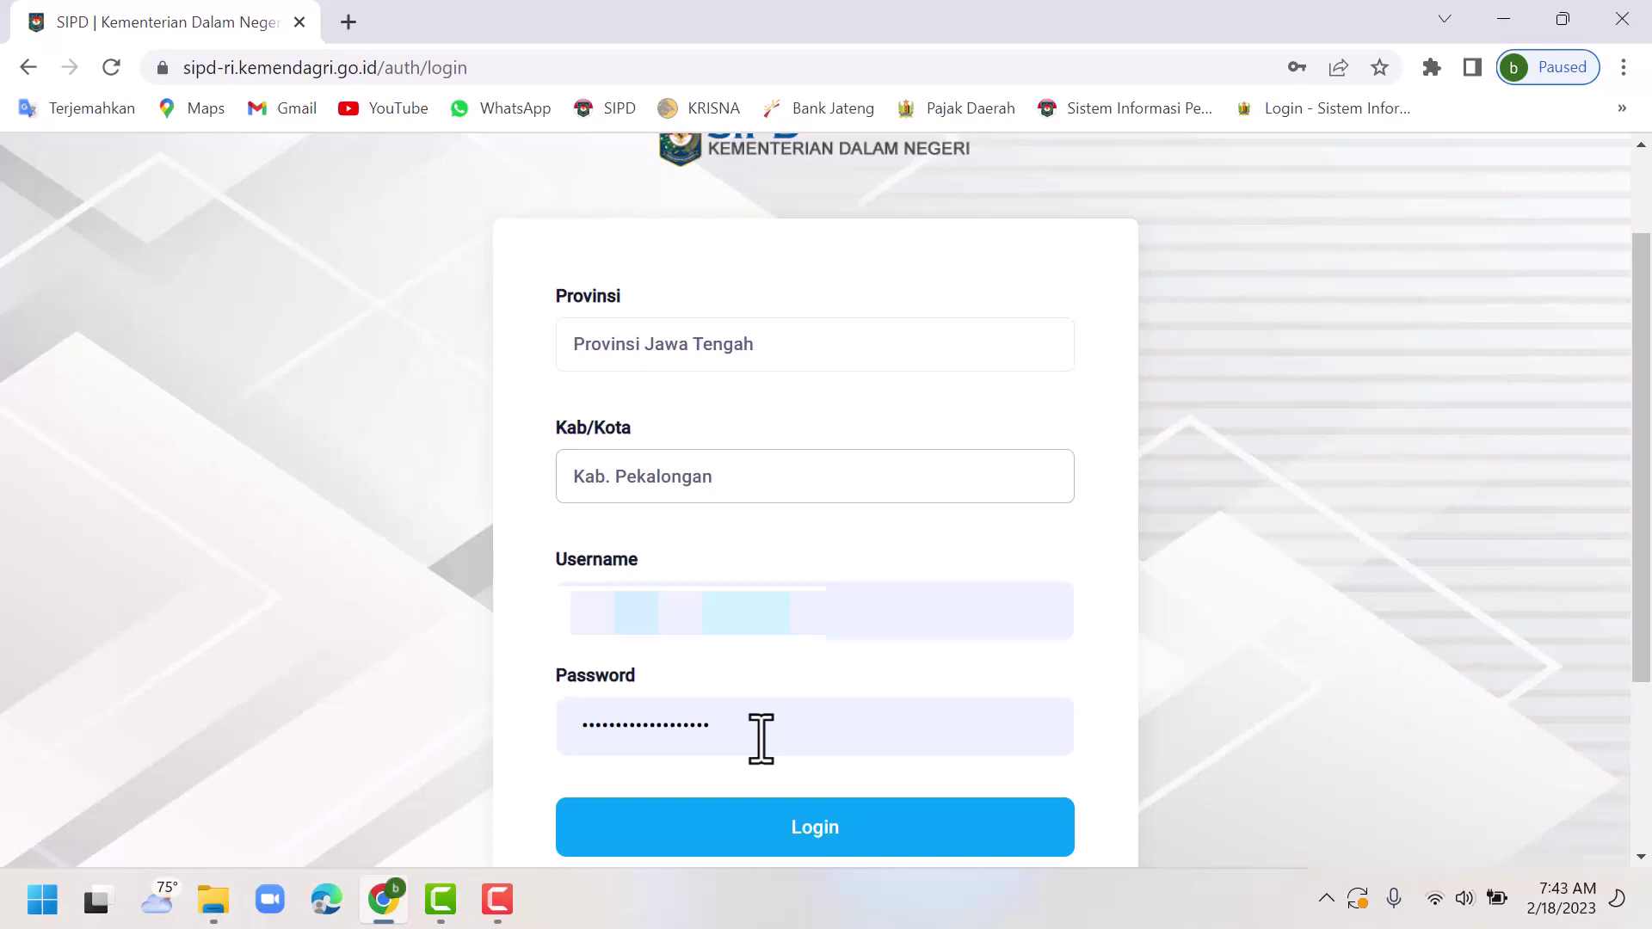
Fill in the saved username and password and submit the login.
double_click(817, 616)
text(19)
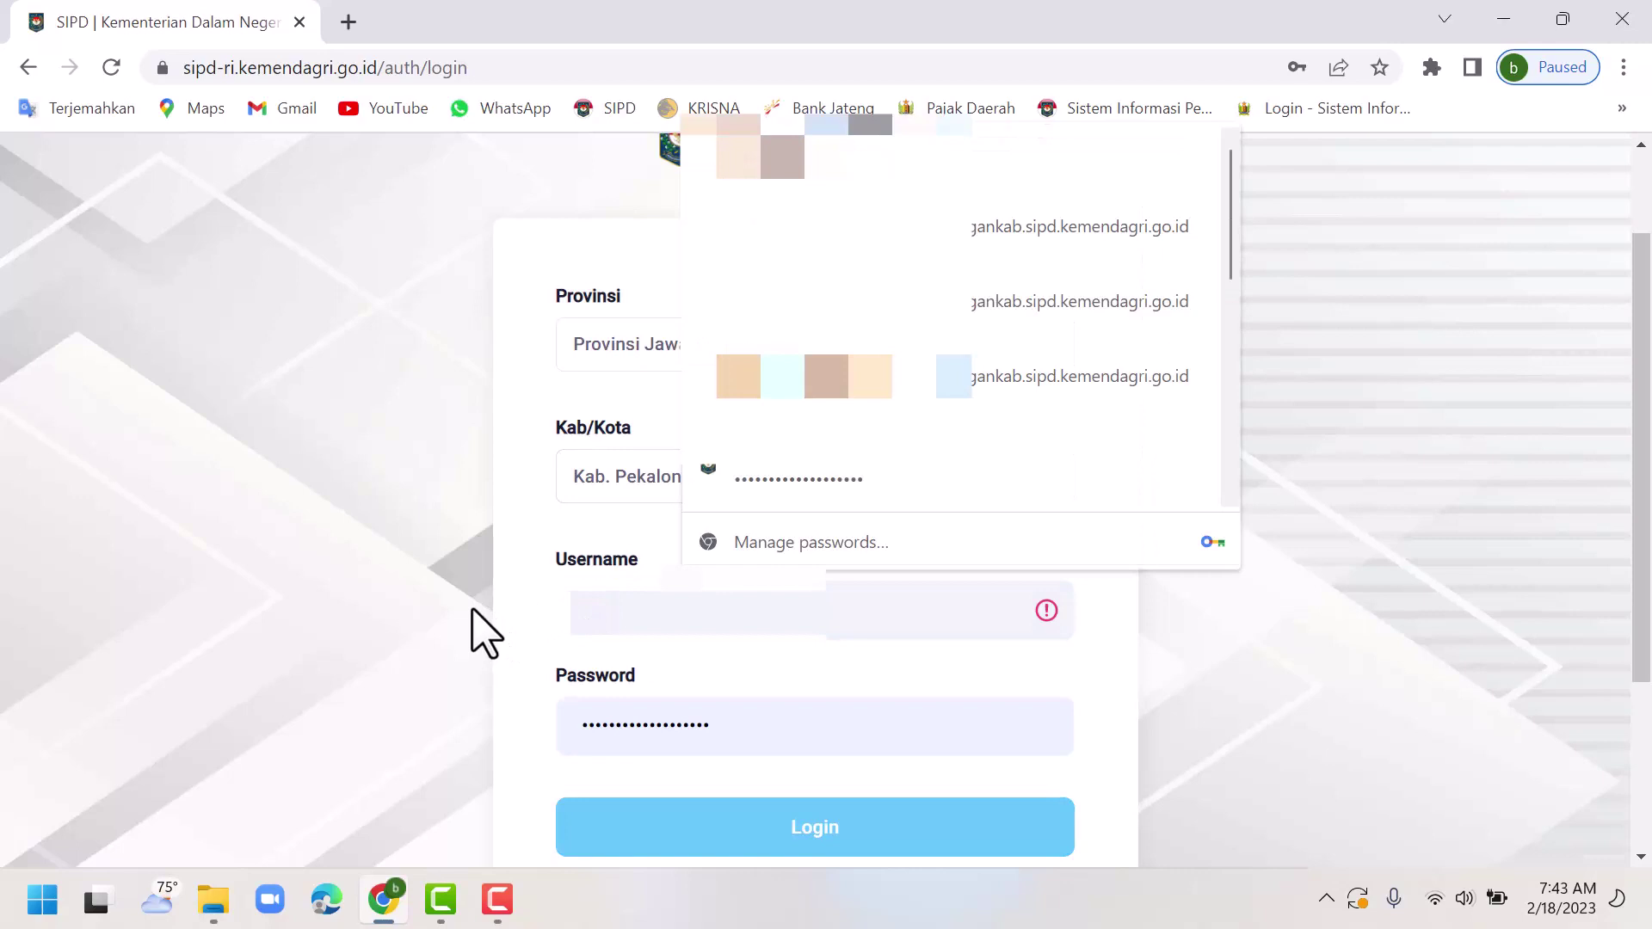
text(86)
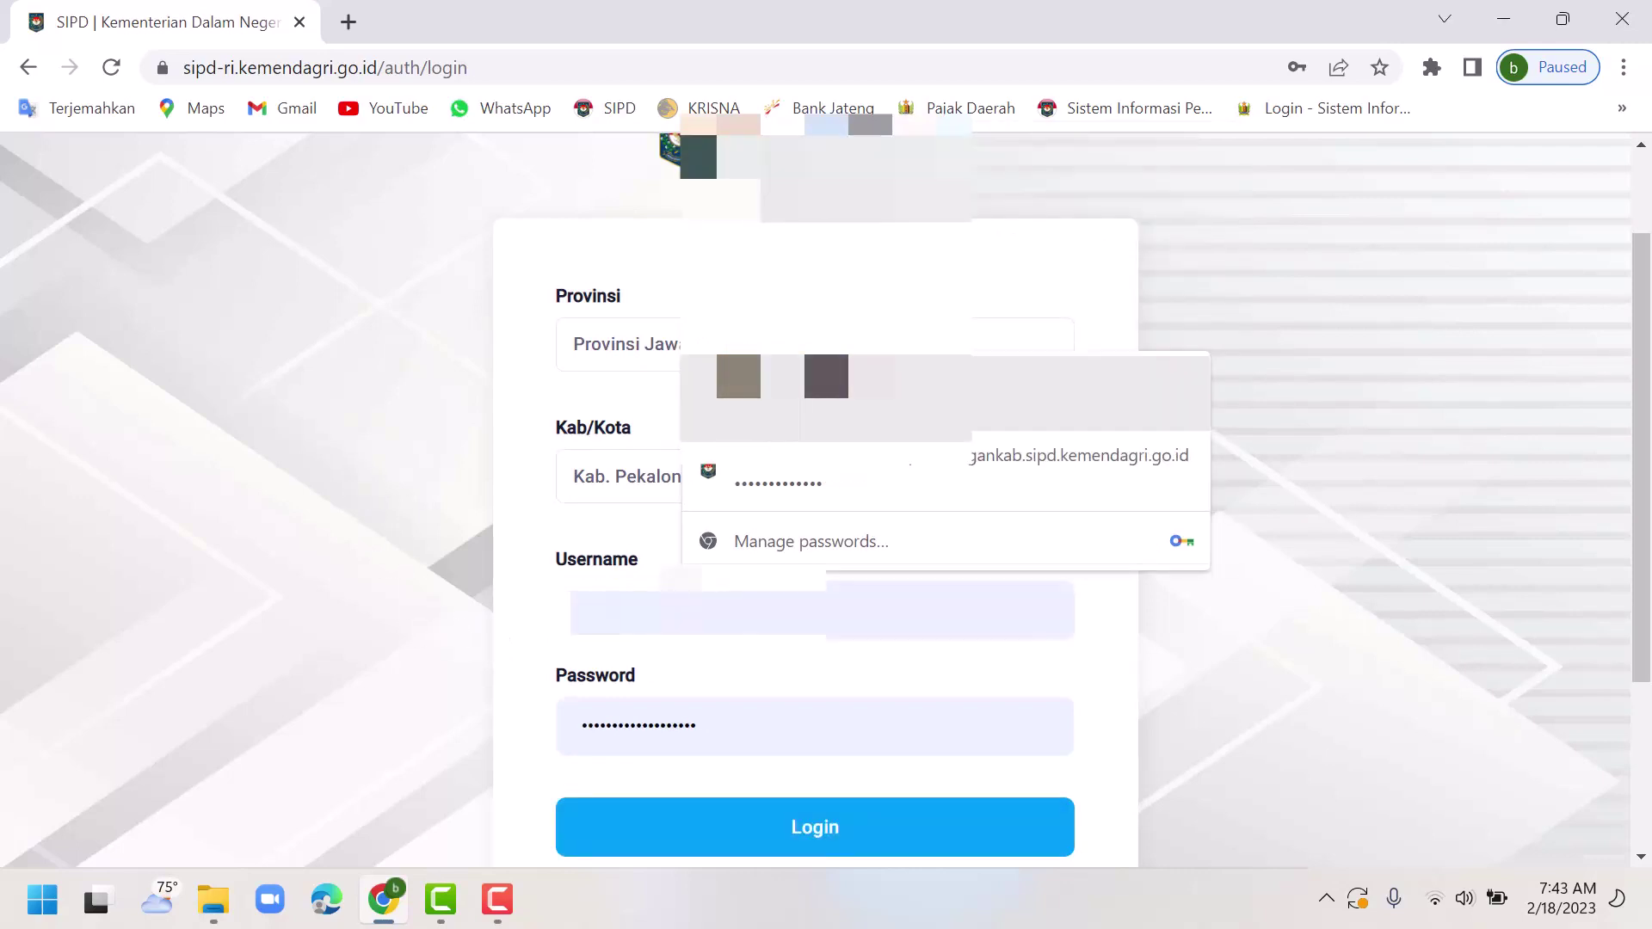
click(827, 391)
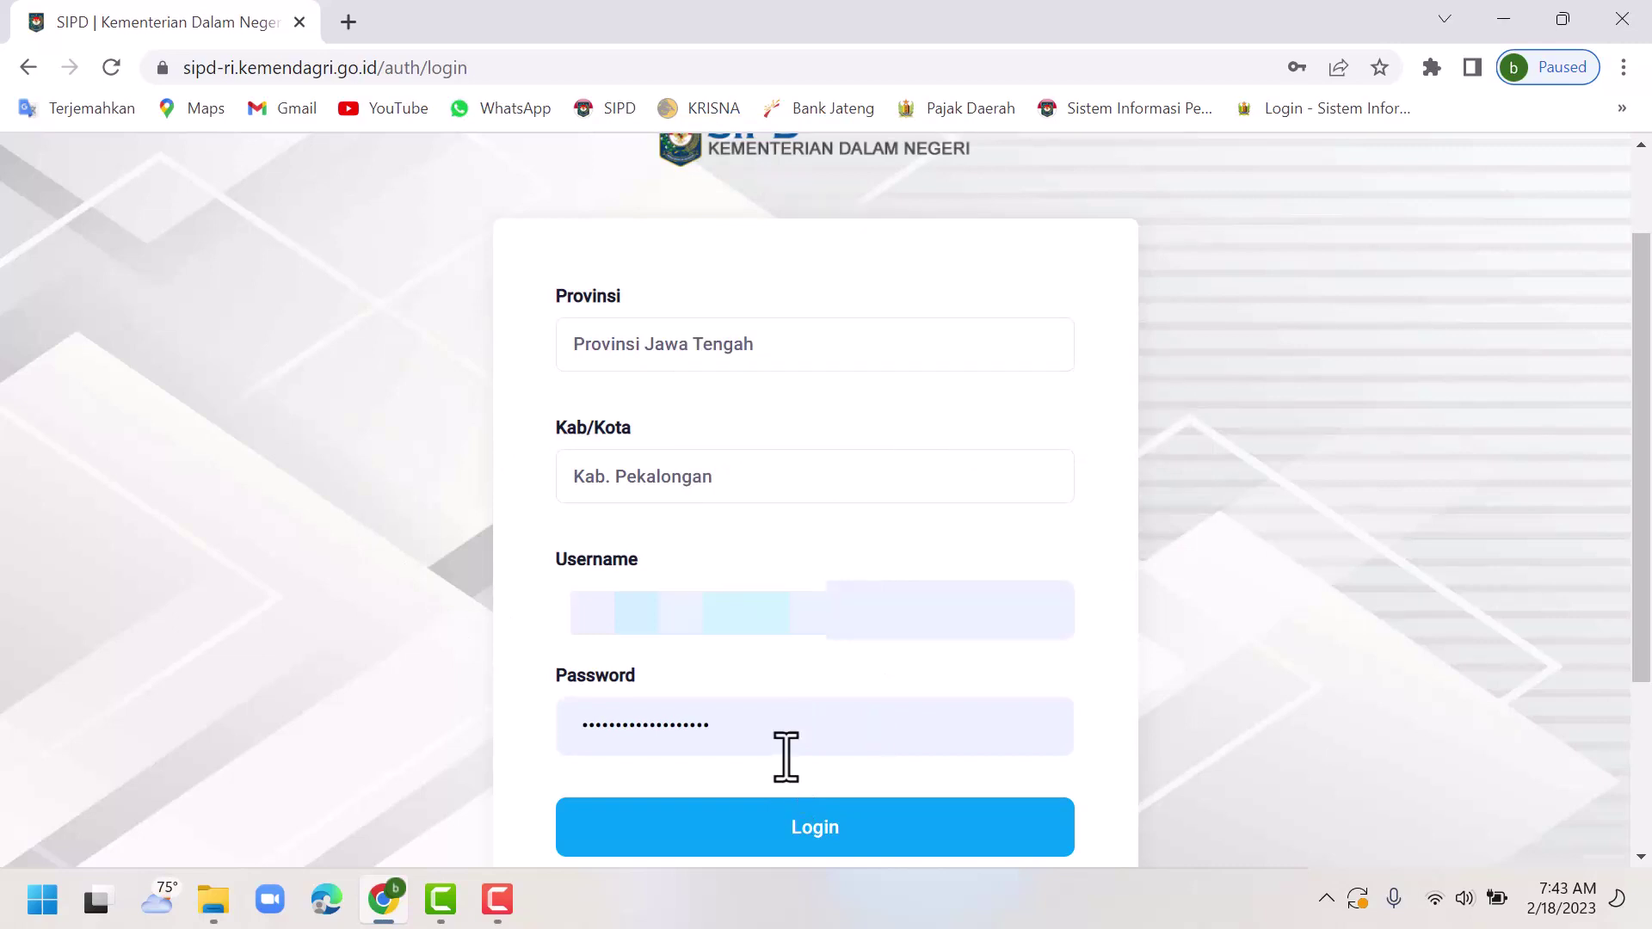
scroll(786, 755, down, 1)
click(820, 695)
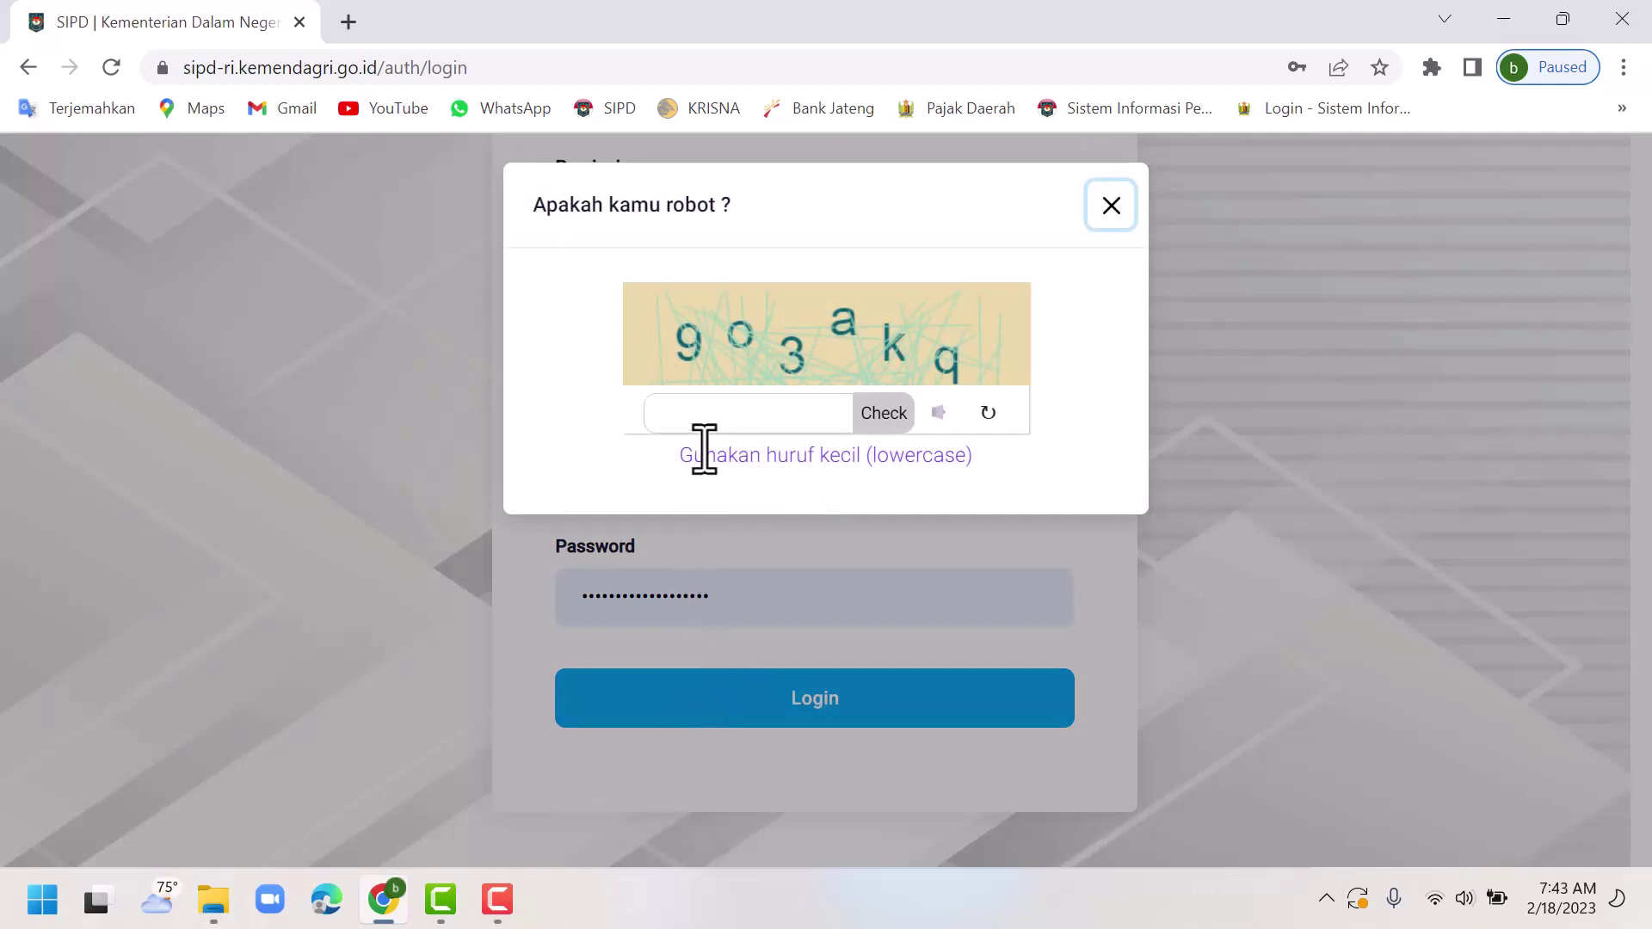
Enter the captcha code shown and verify it.
click(710, 415)
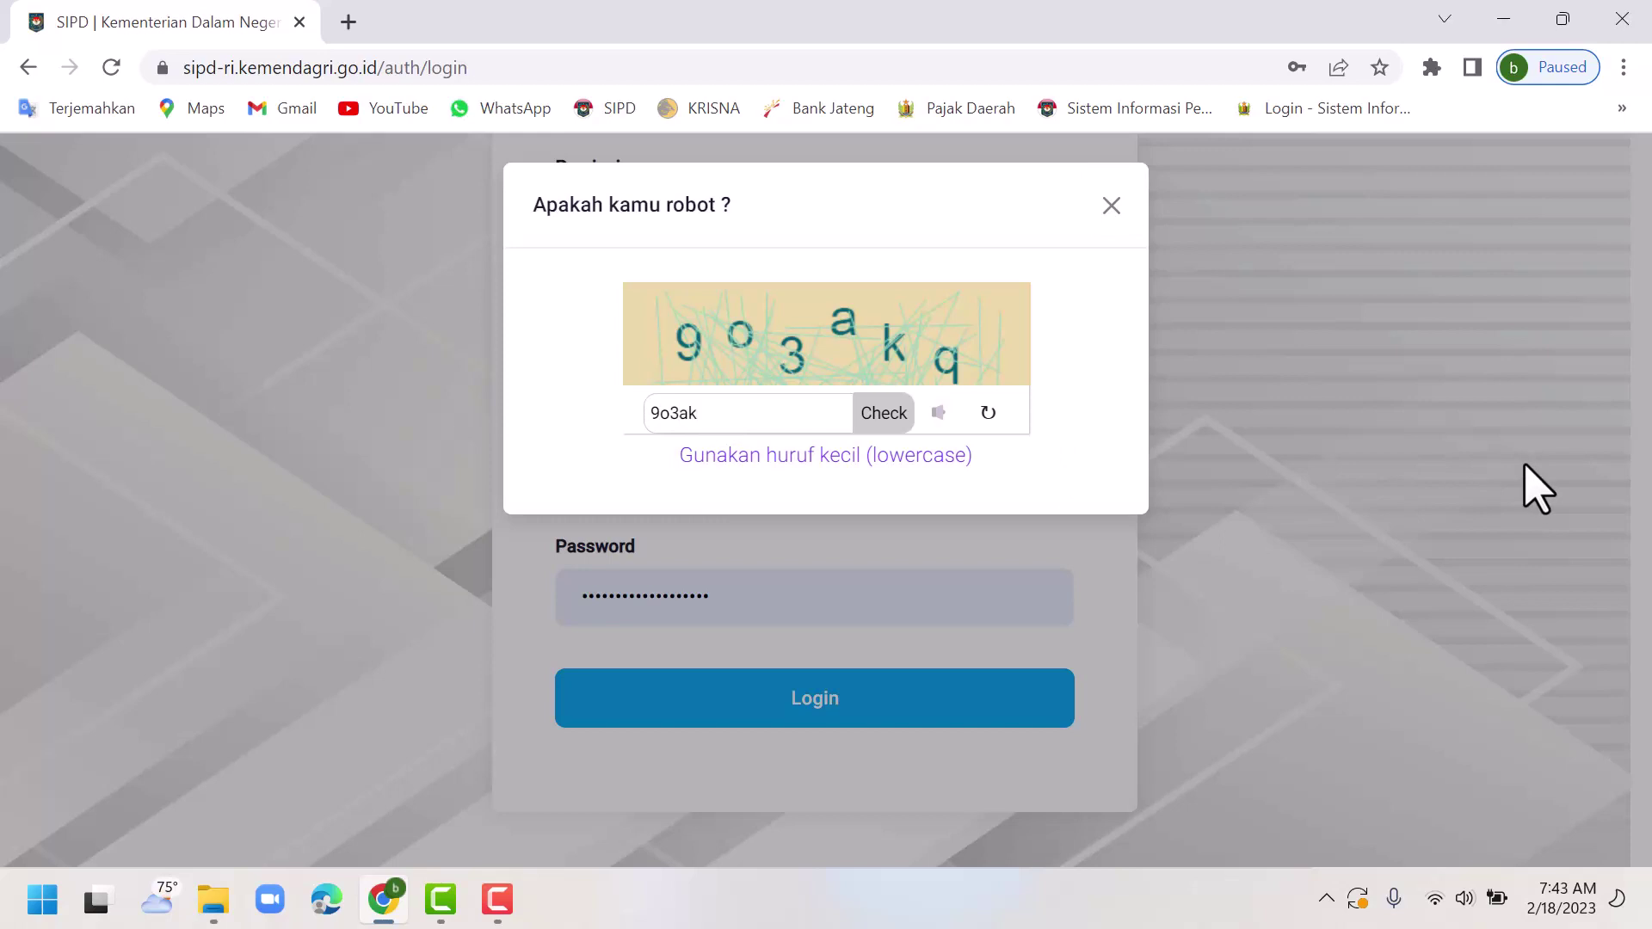
text(9o3akq)
click(877, 413)
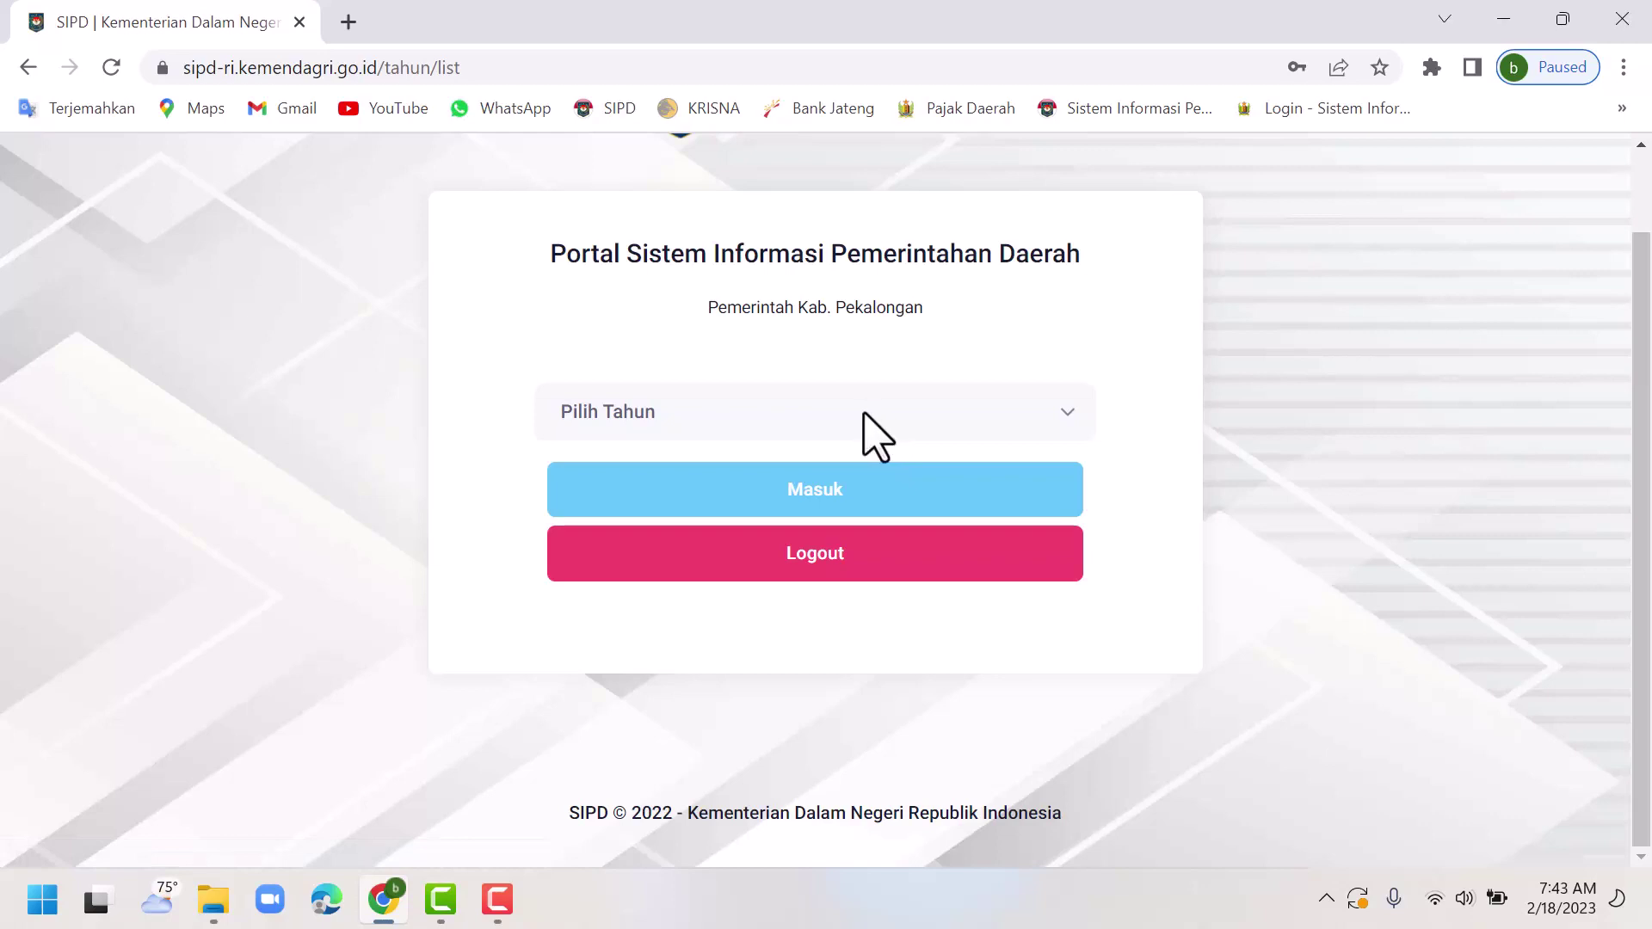
Choose budget year 2024 and enter the planning system.
click(684, 430)
click(664, 478)
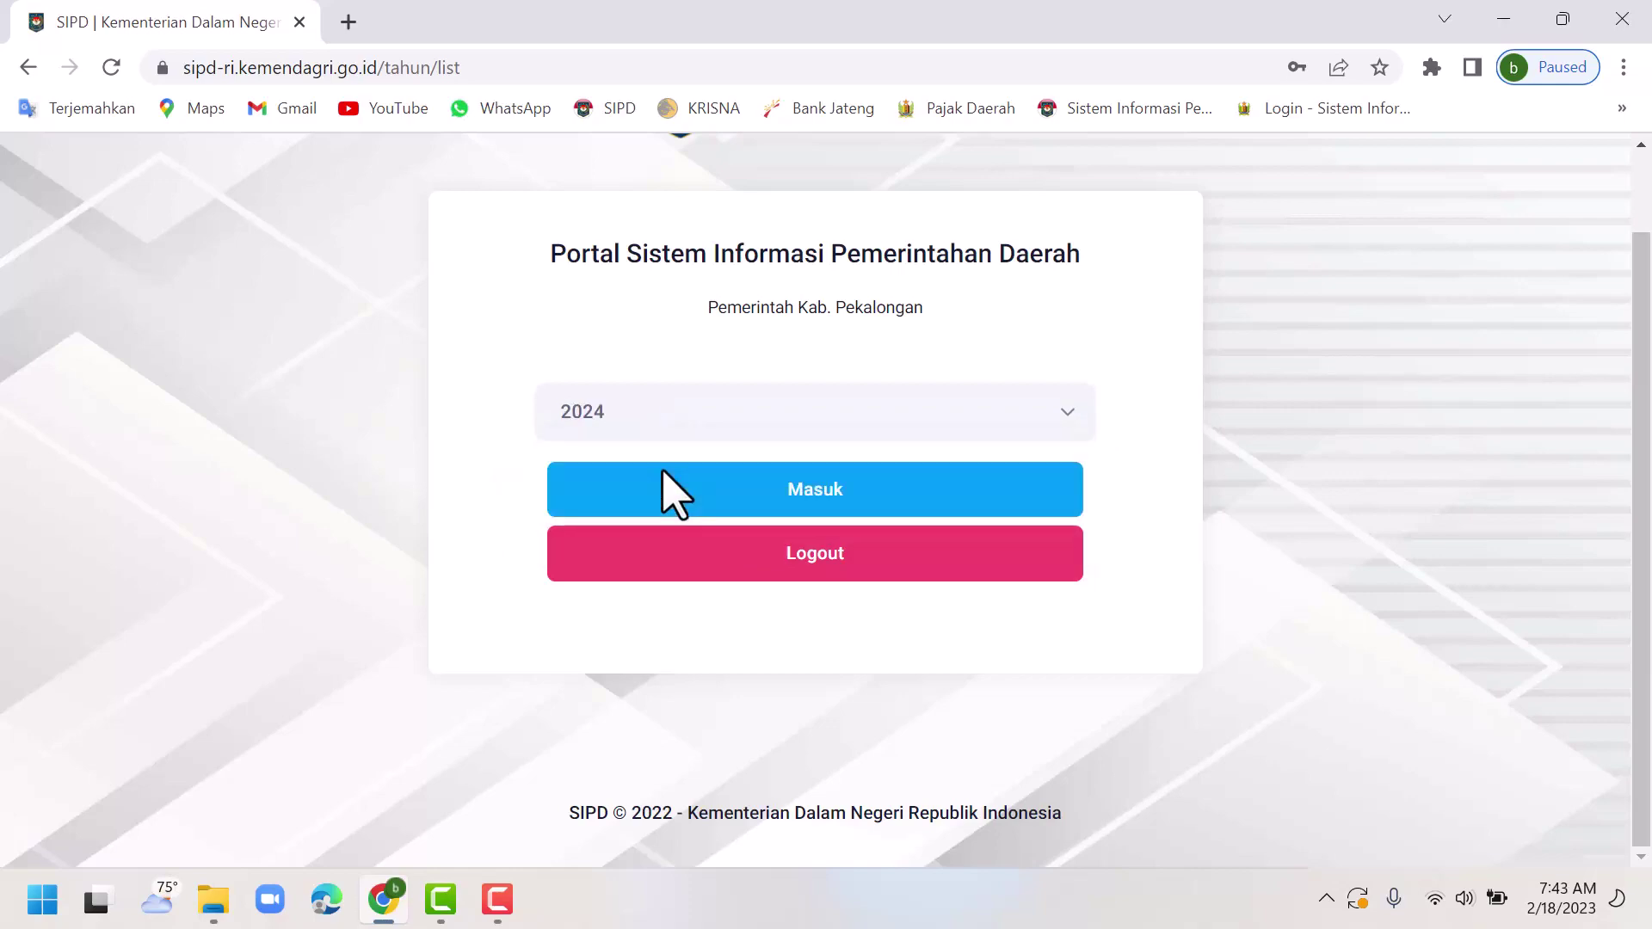
click(872, 517)
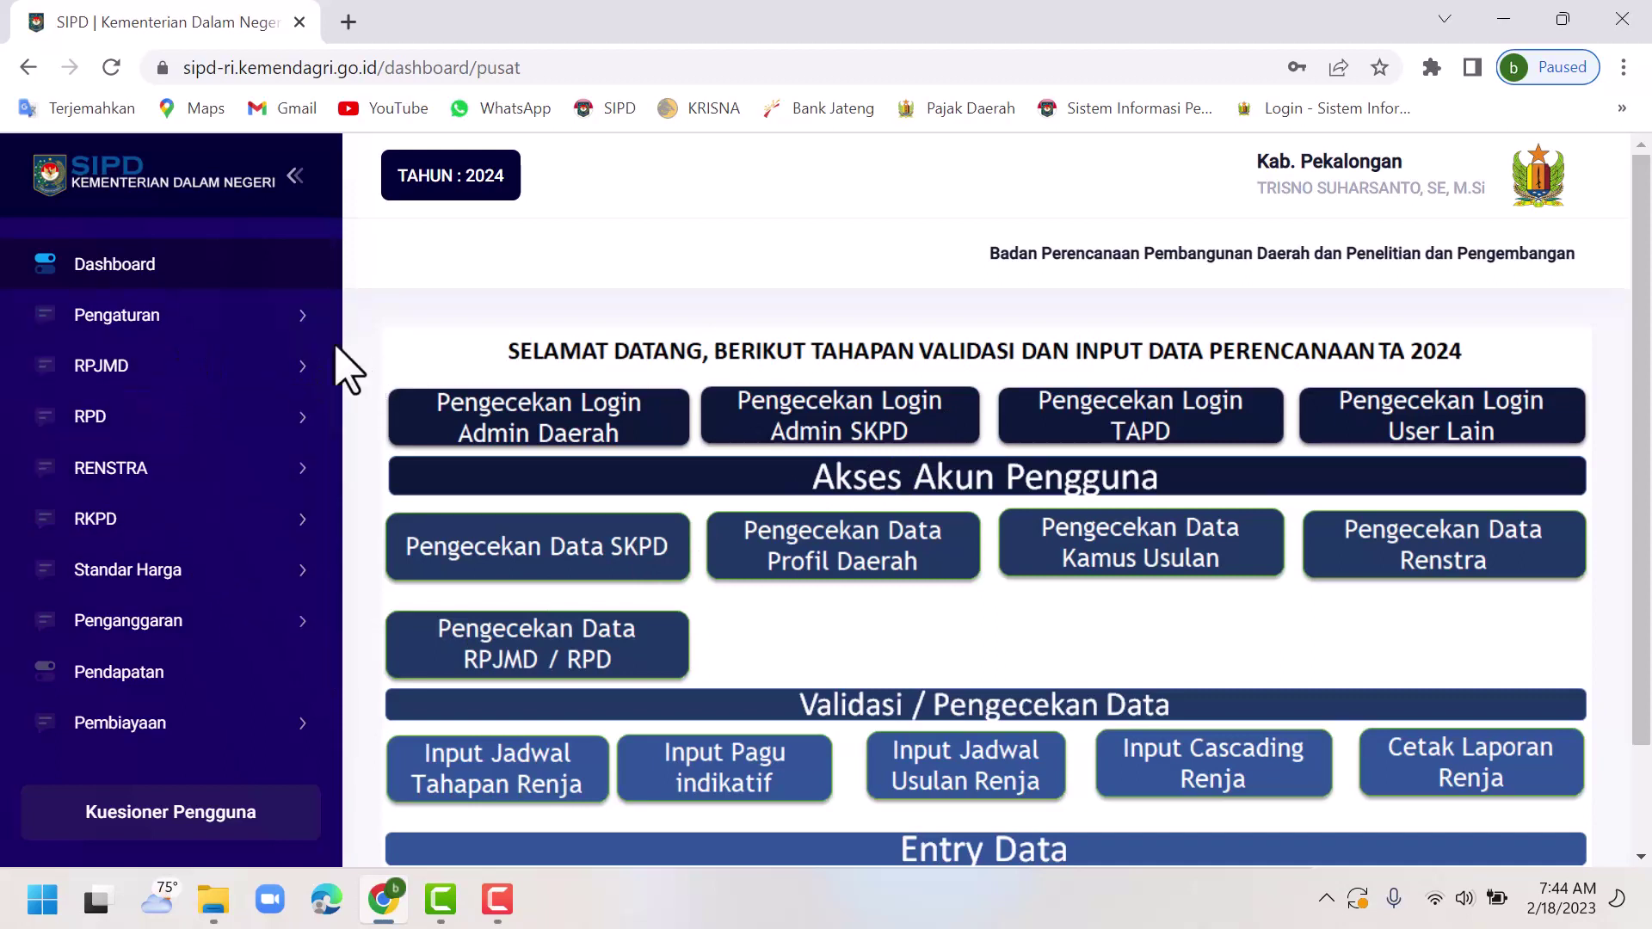
Open the SKPD user list under Pengaturan › User.
click(197, 325)
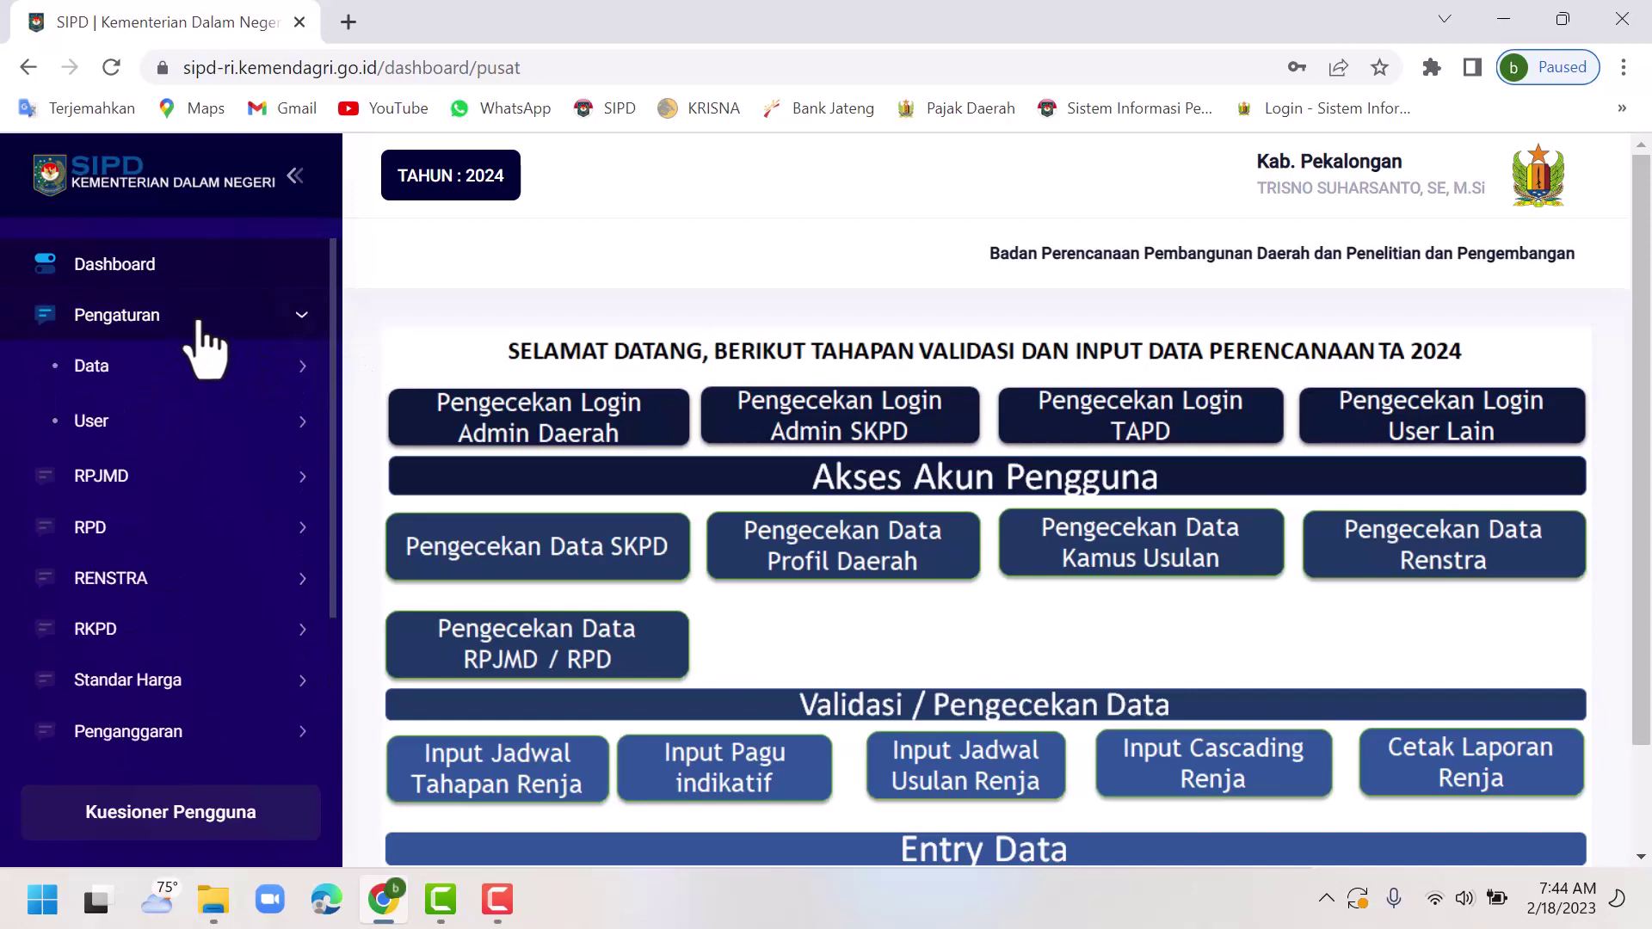
click(199, 435)
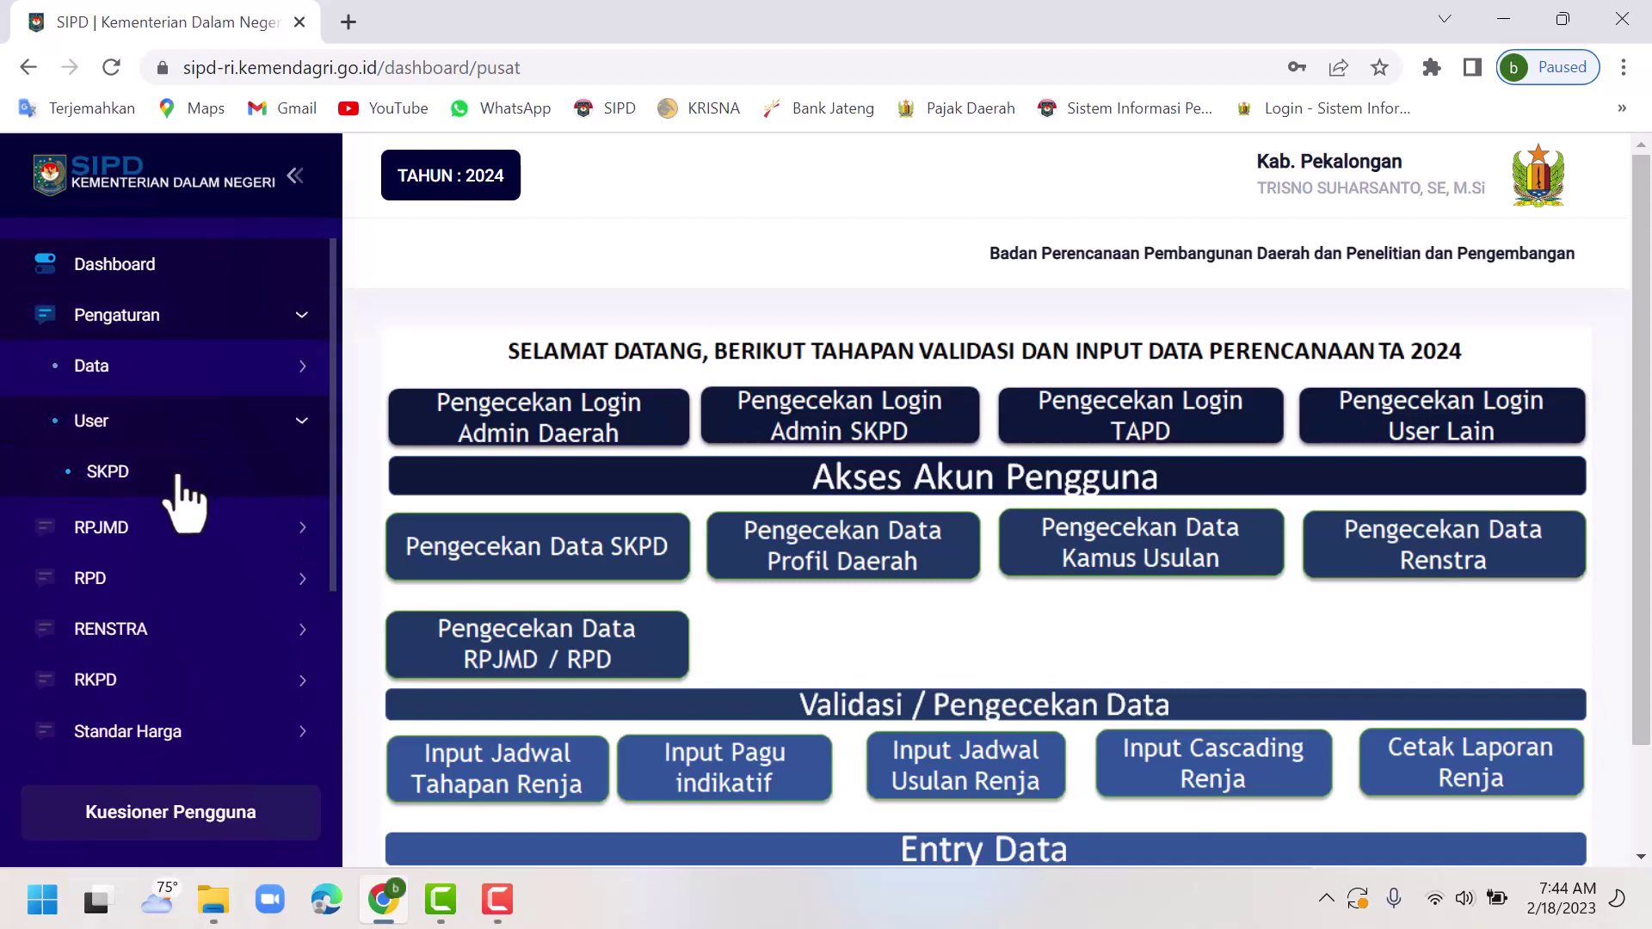
click(168, 475)
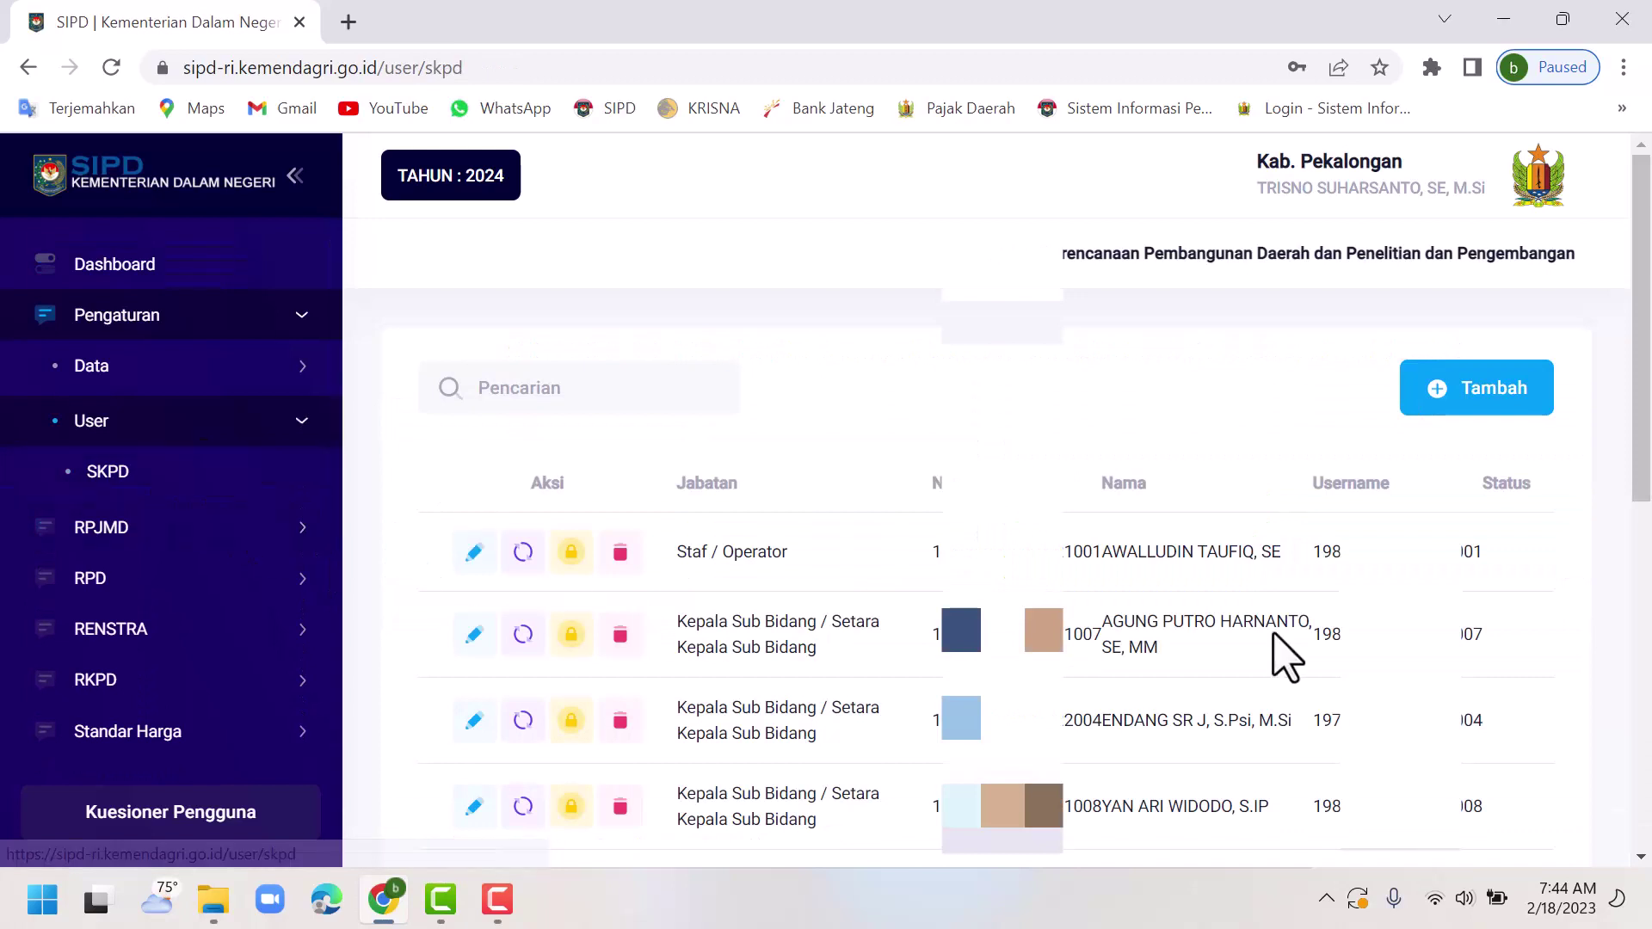
drag(1645, 475, 1593, 793)
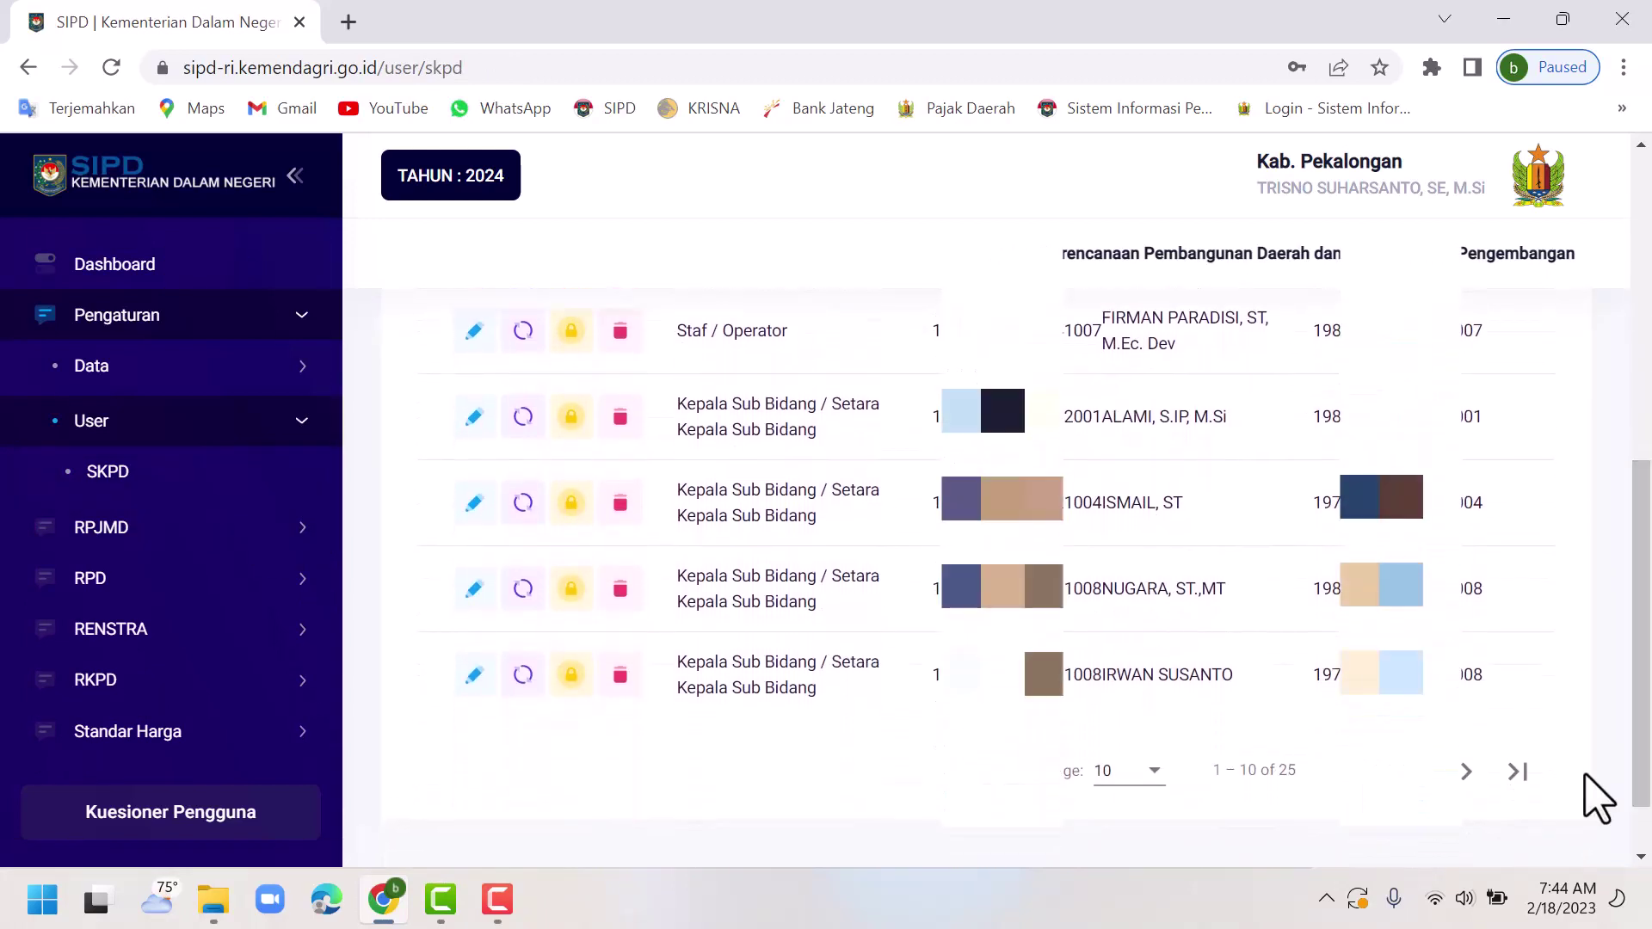
Show 100 users per page so all 25 SKPD users appear.
click(1156, 783)
click(1141, 759)
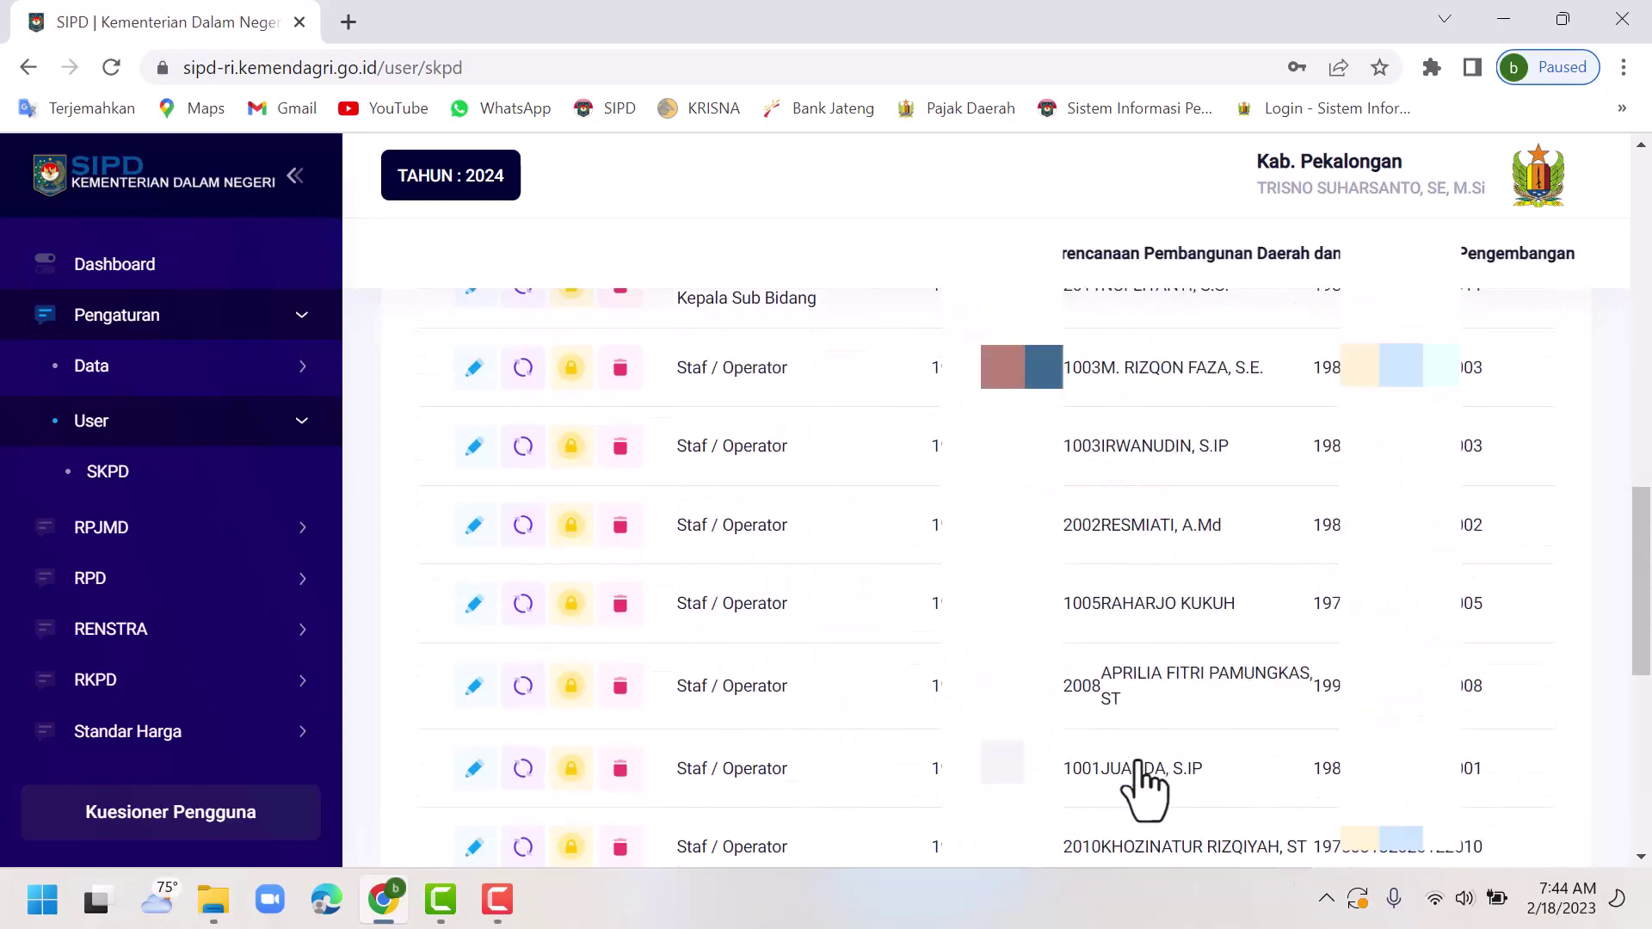
scroll(1145, 783, down, 4)
drag(1644, 713, 1646, 813)
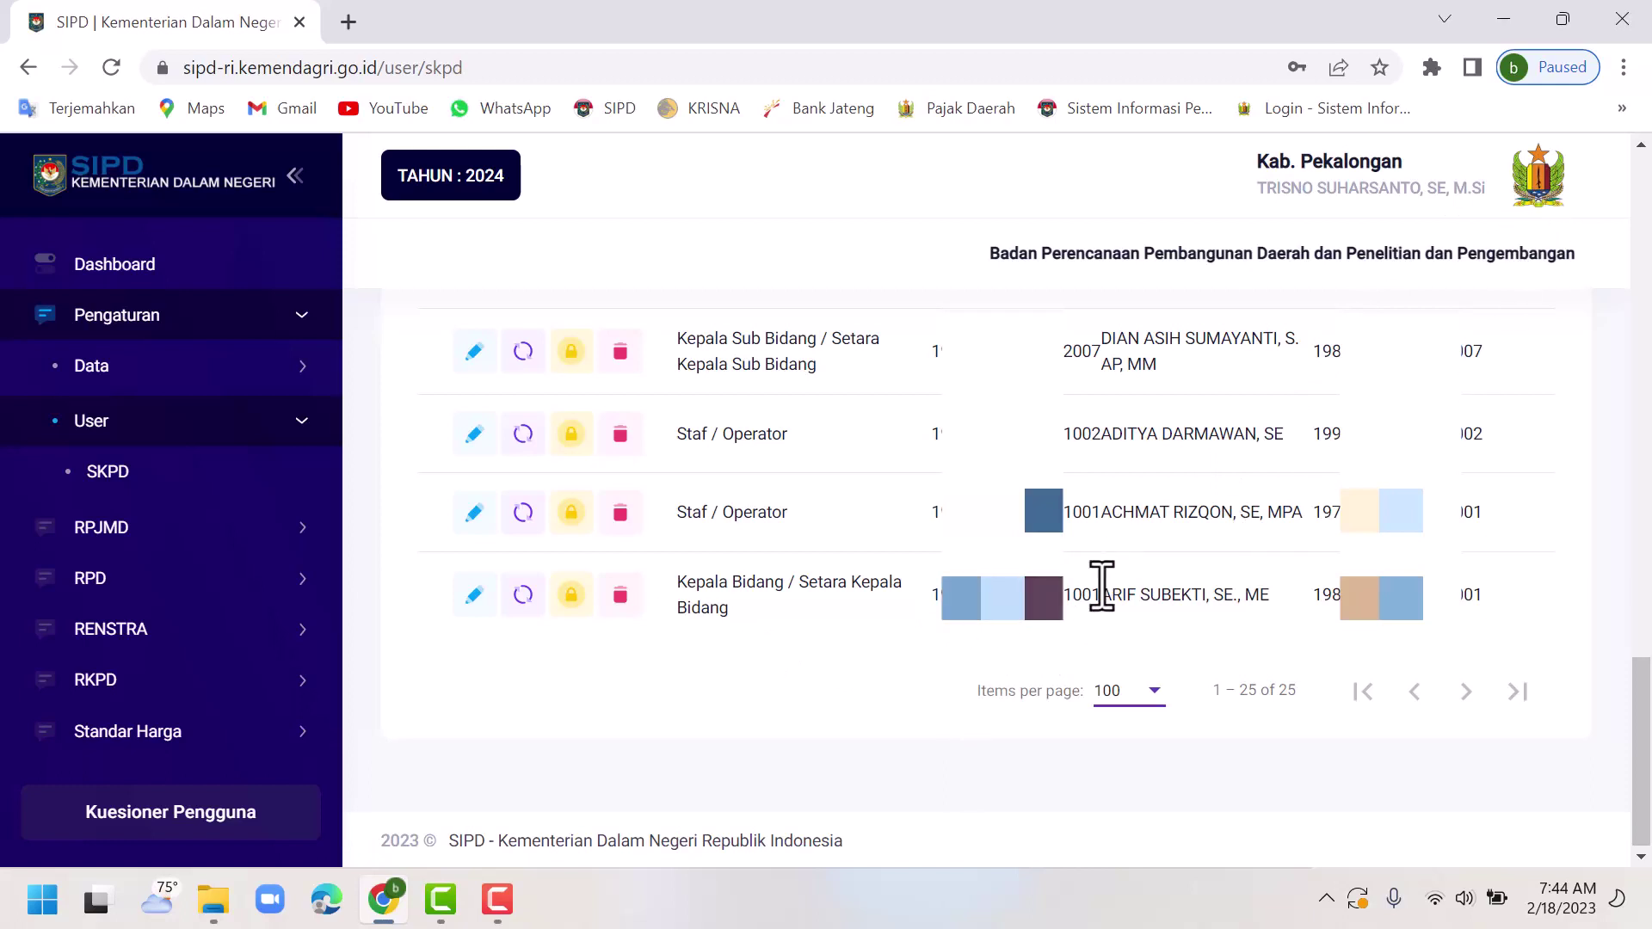
Sign out of the admin account and return to Sistem Informasi Pembangunan Daerah › Perencanaan Pembangunan Daerah.
click(1549, 191)
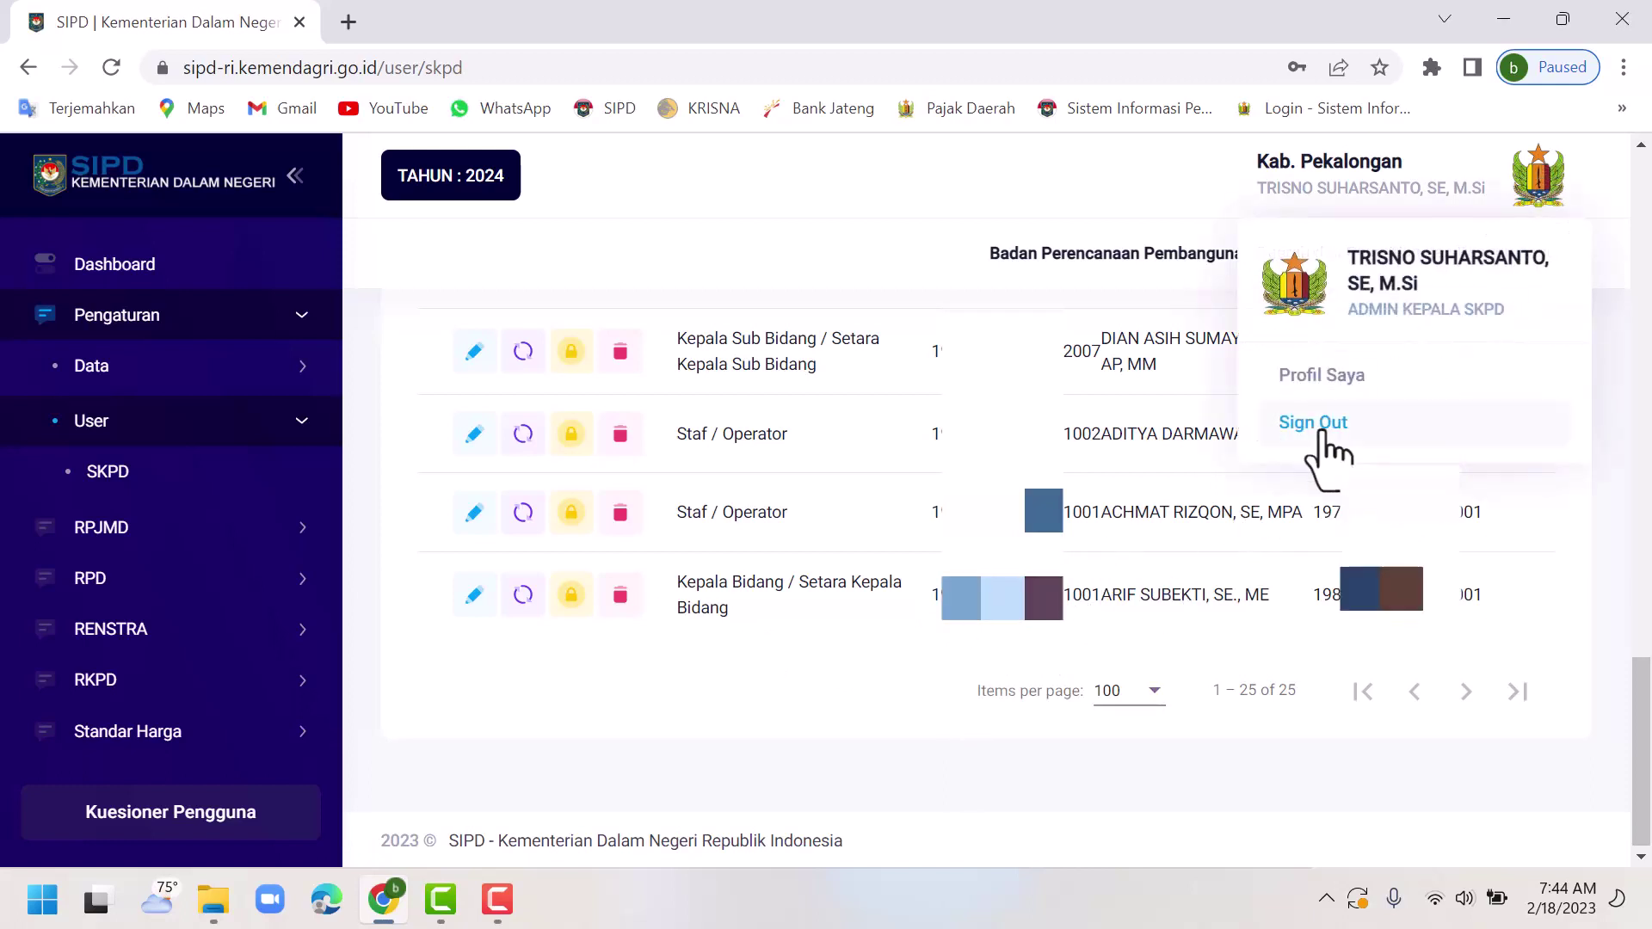
click(1320, 434)
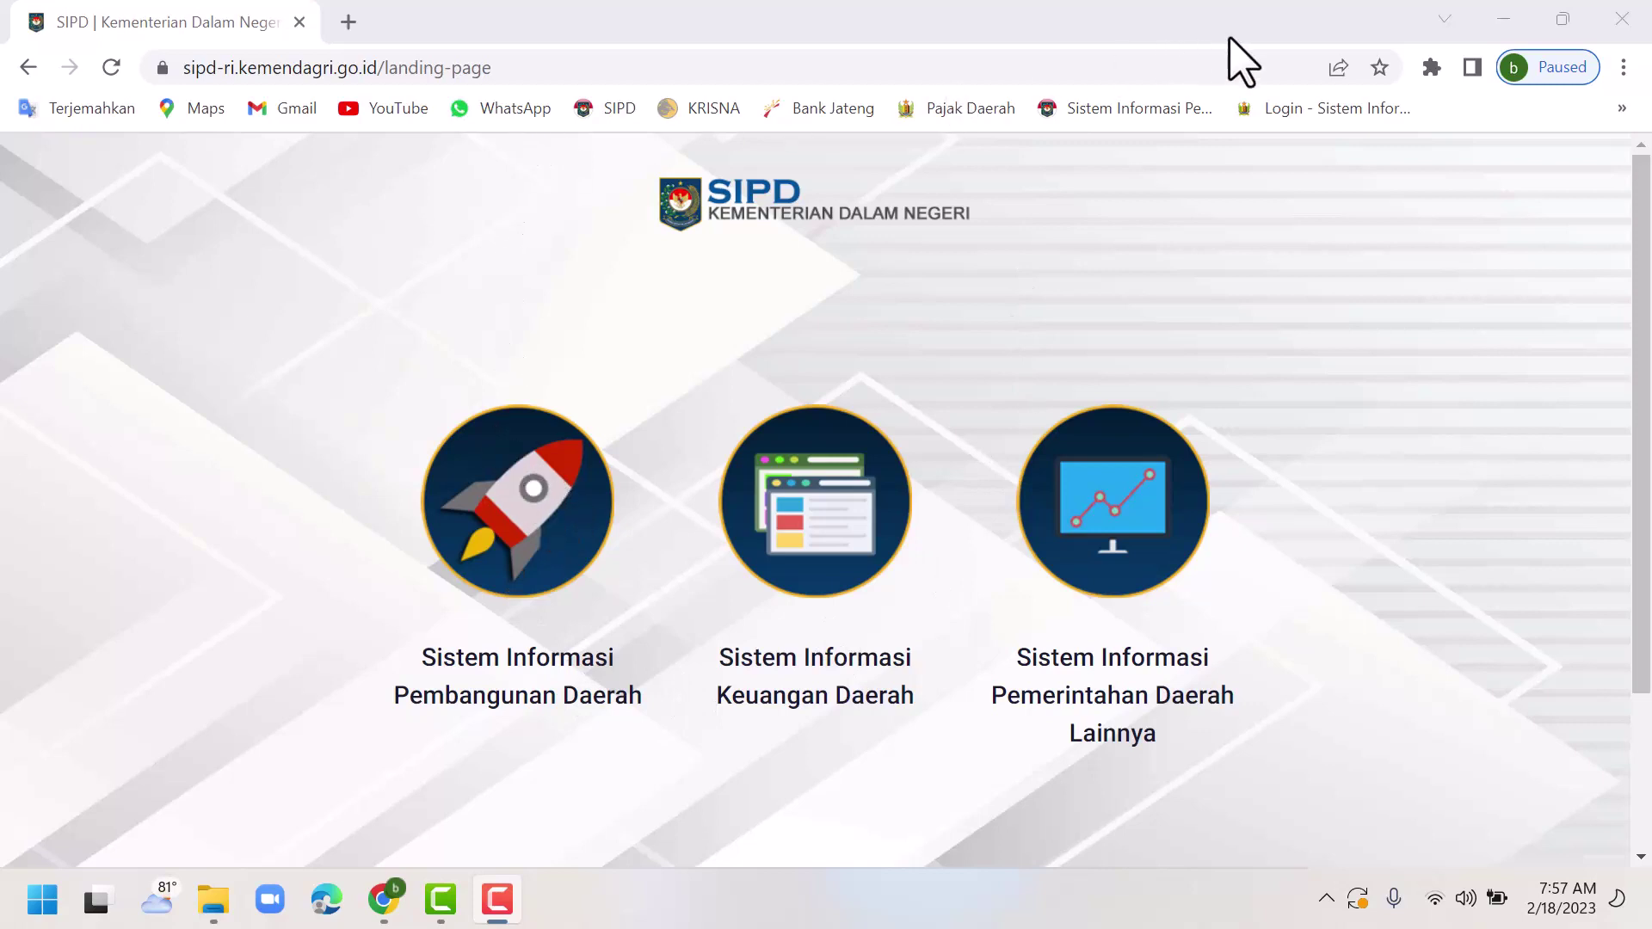
click(519, 560)
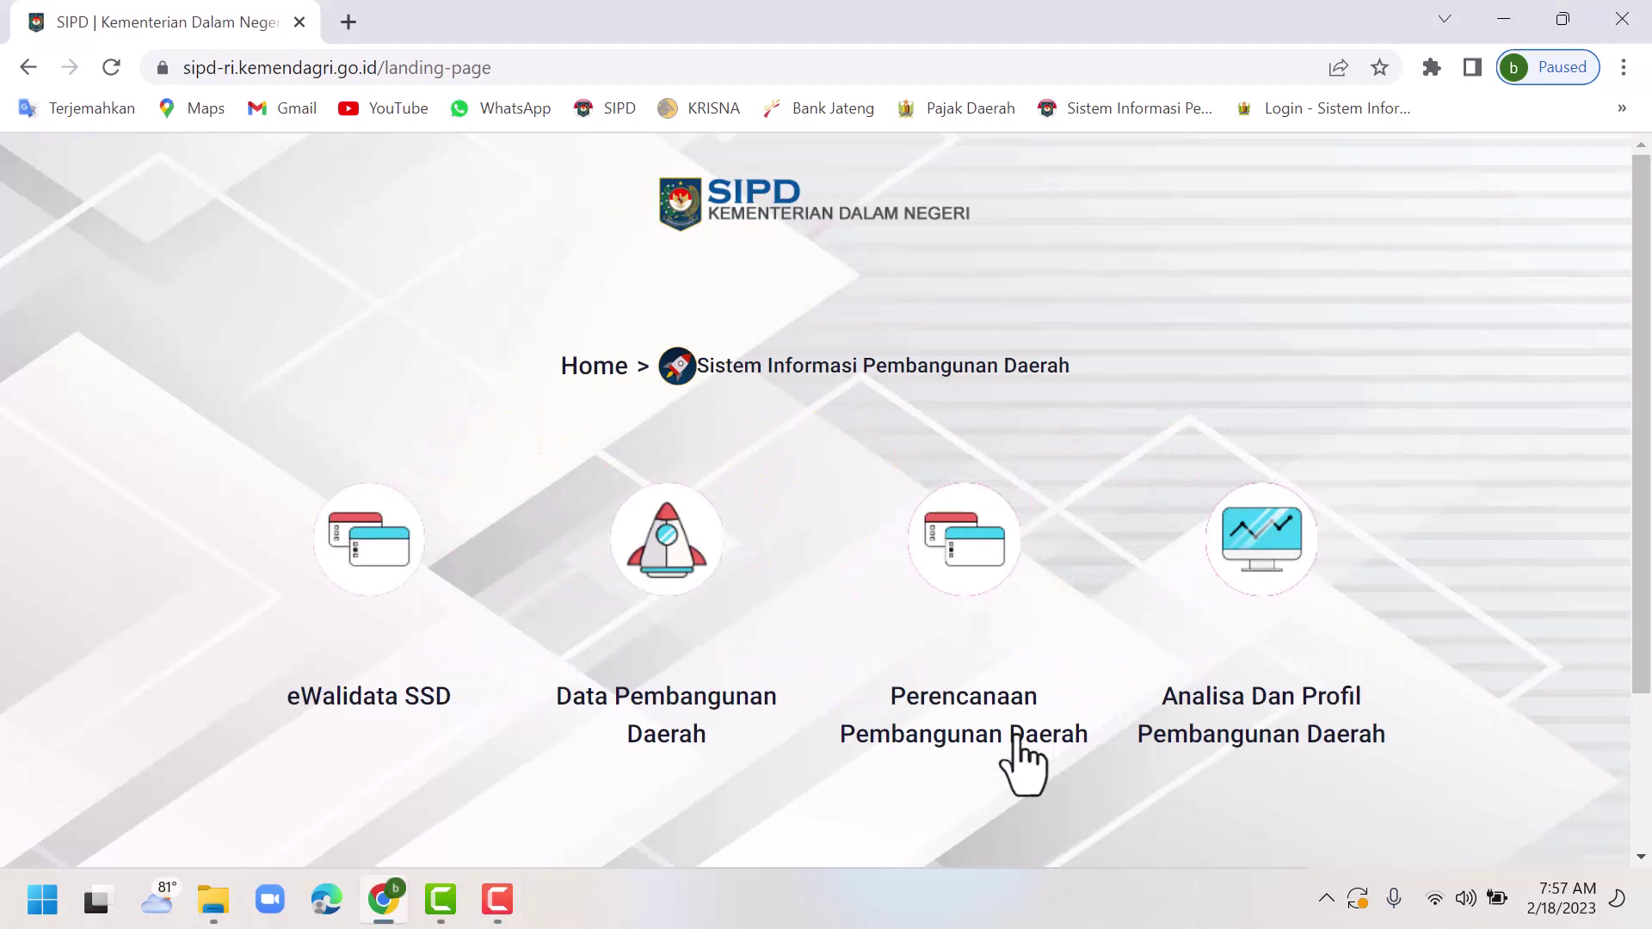
click(958, 577)
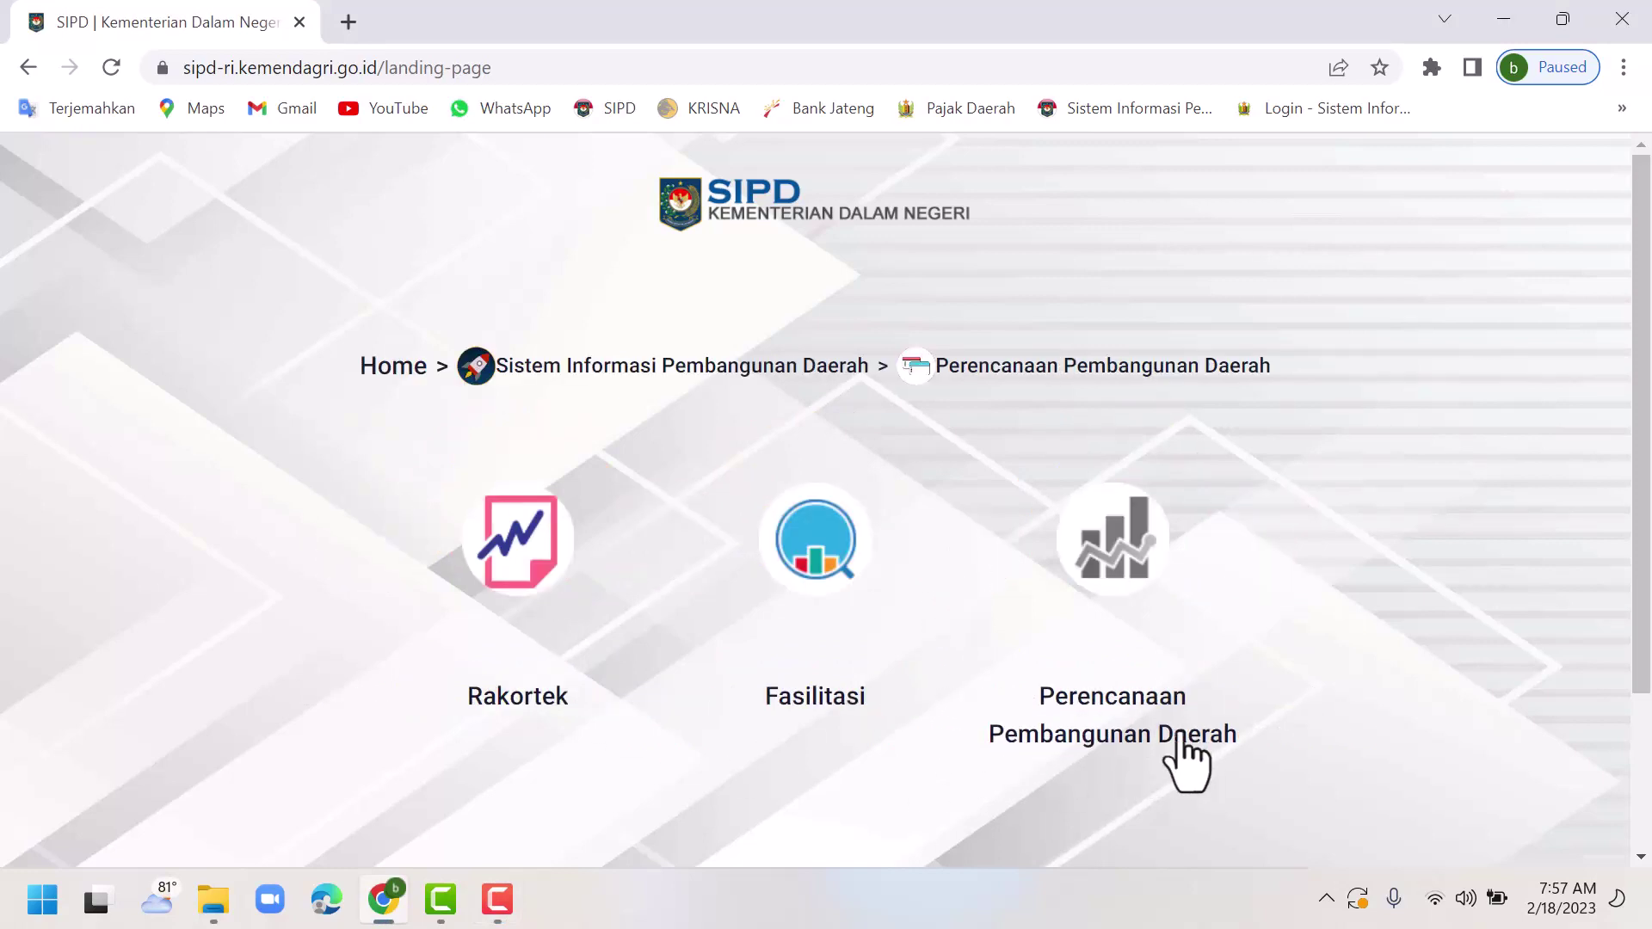
On the SIPD login page, set Provinsi Jawa Tengah and Kab. Pekalongan.
click(1108, 550)
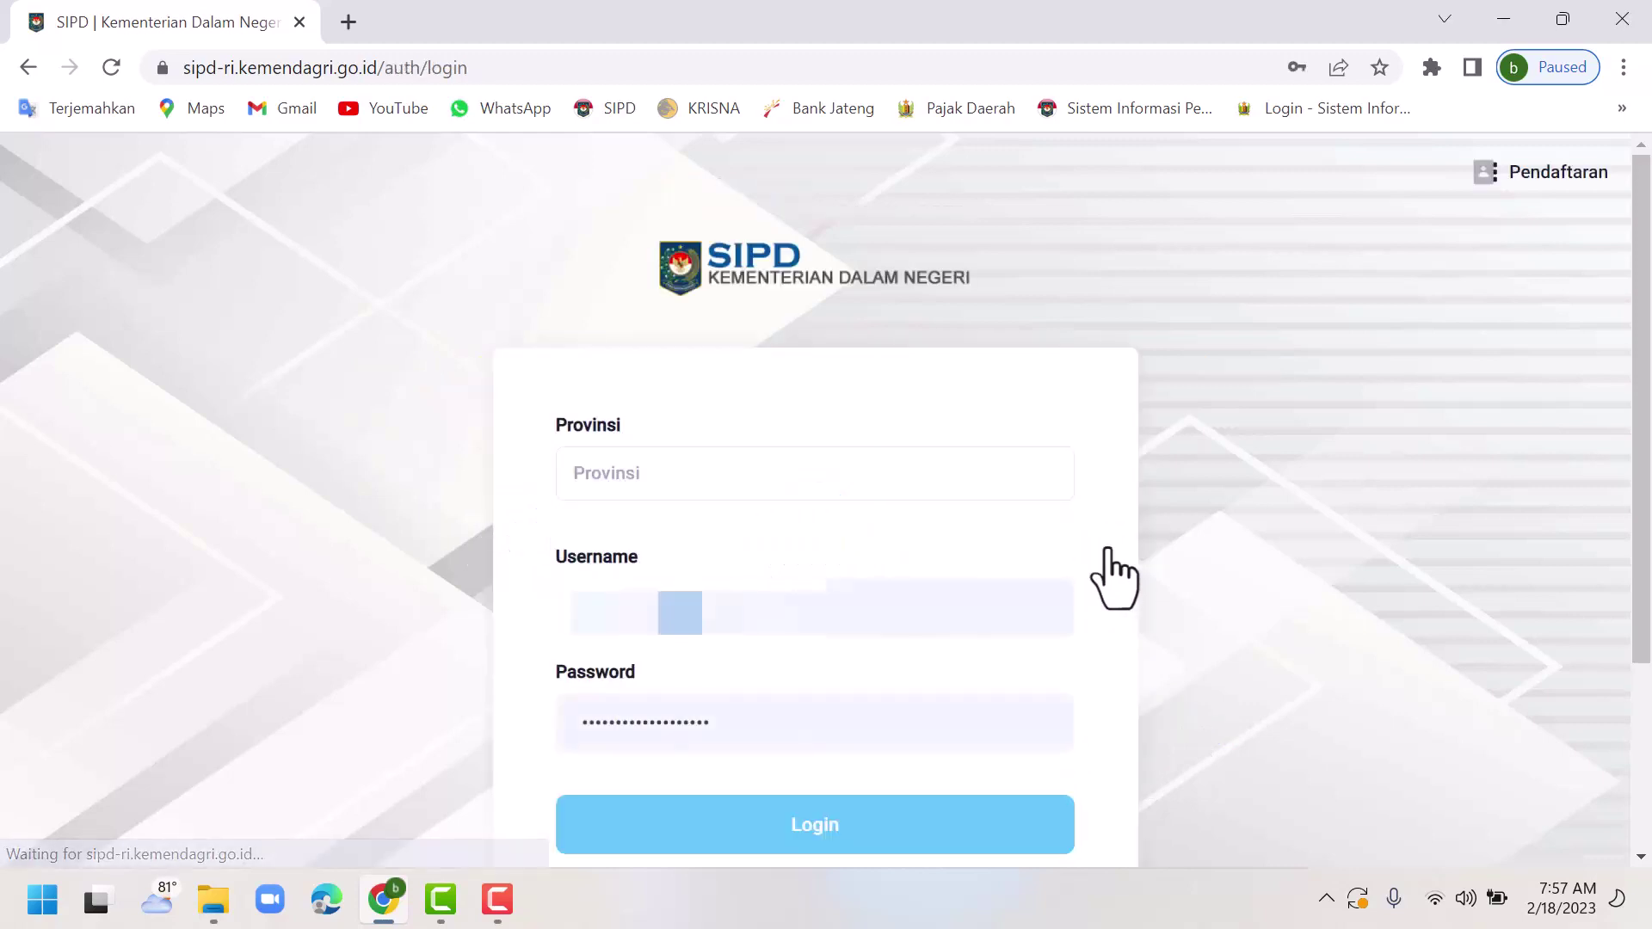
click(629, 476)
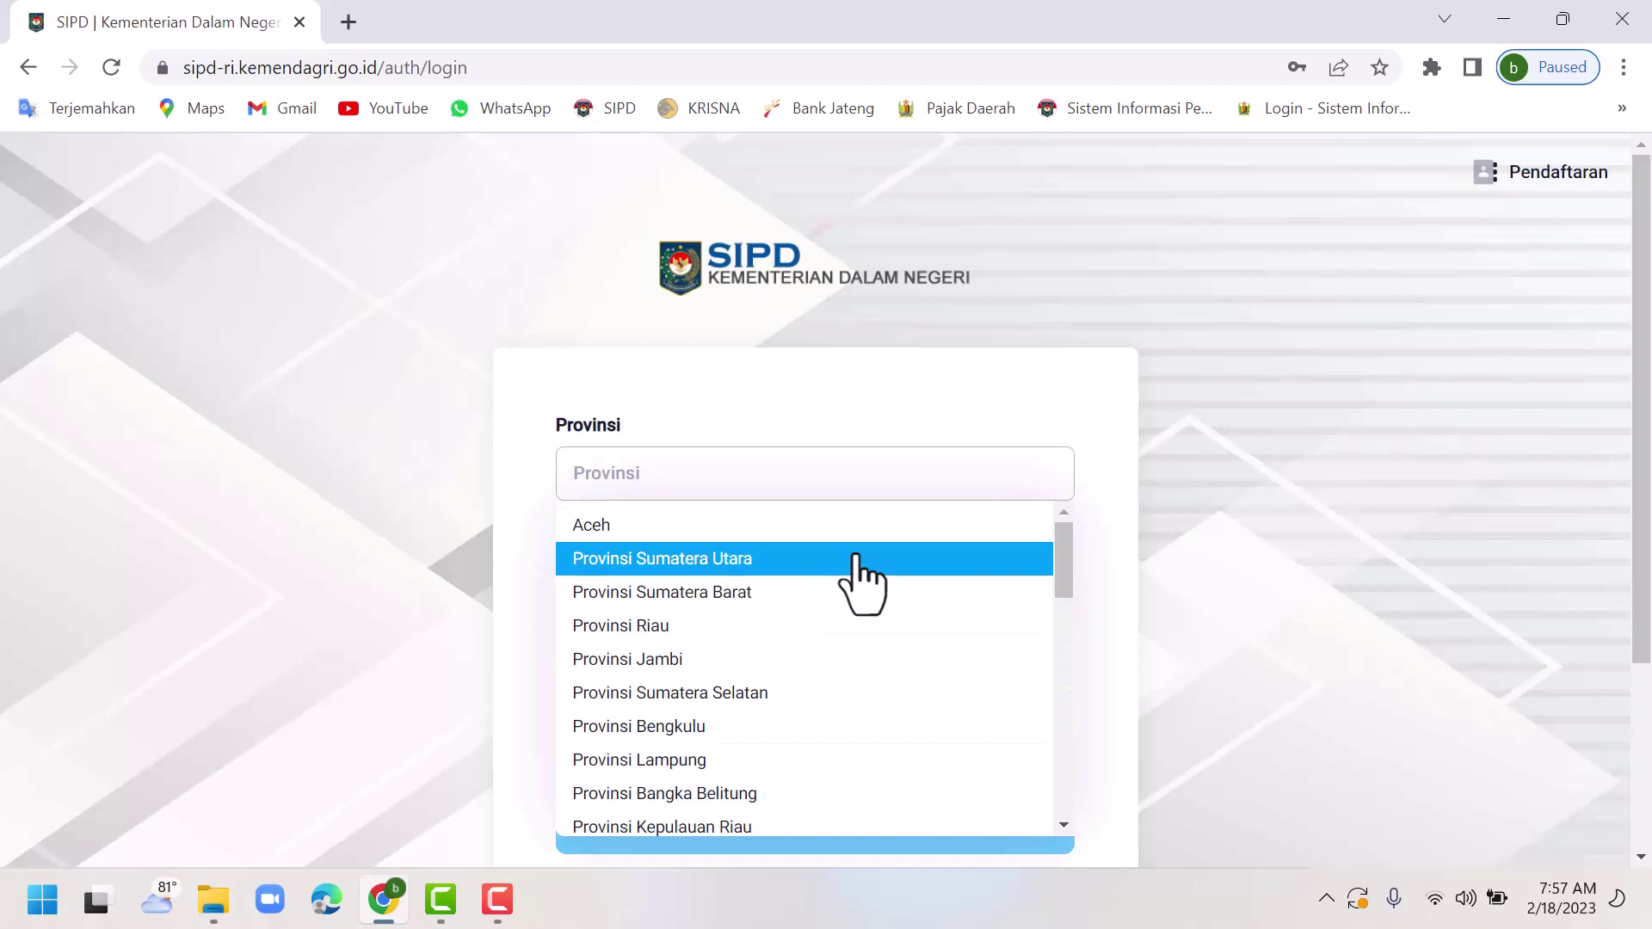
text(jawa )
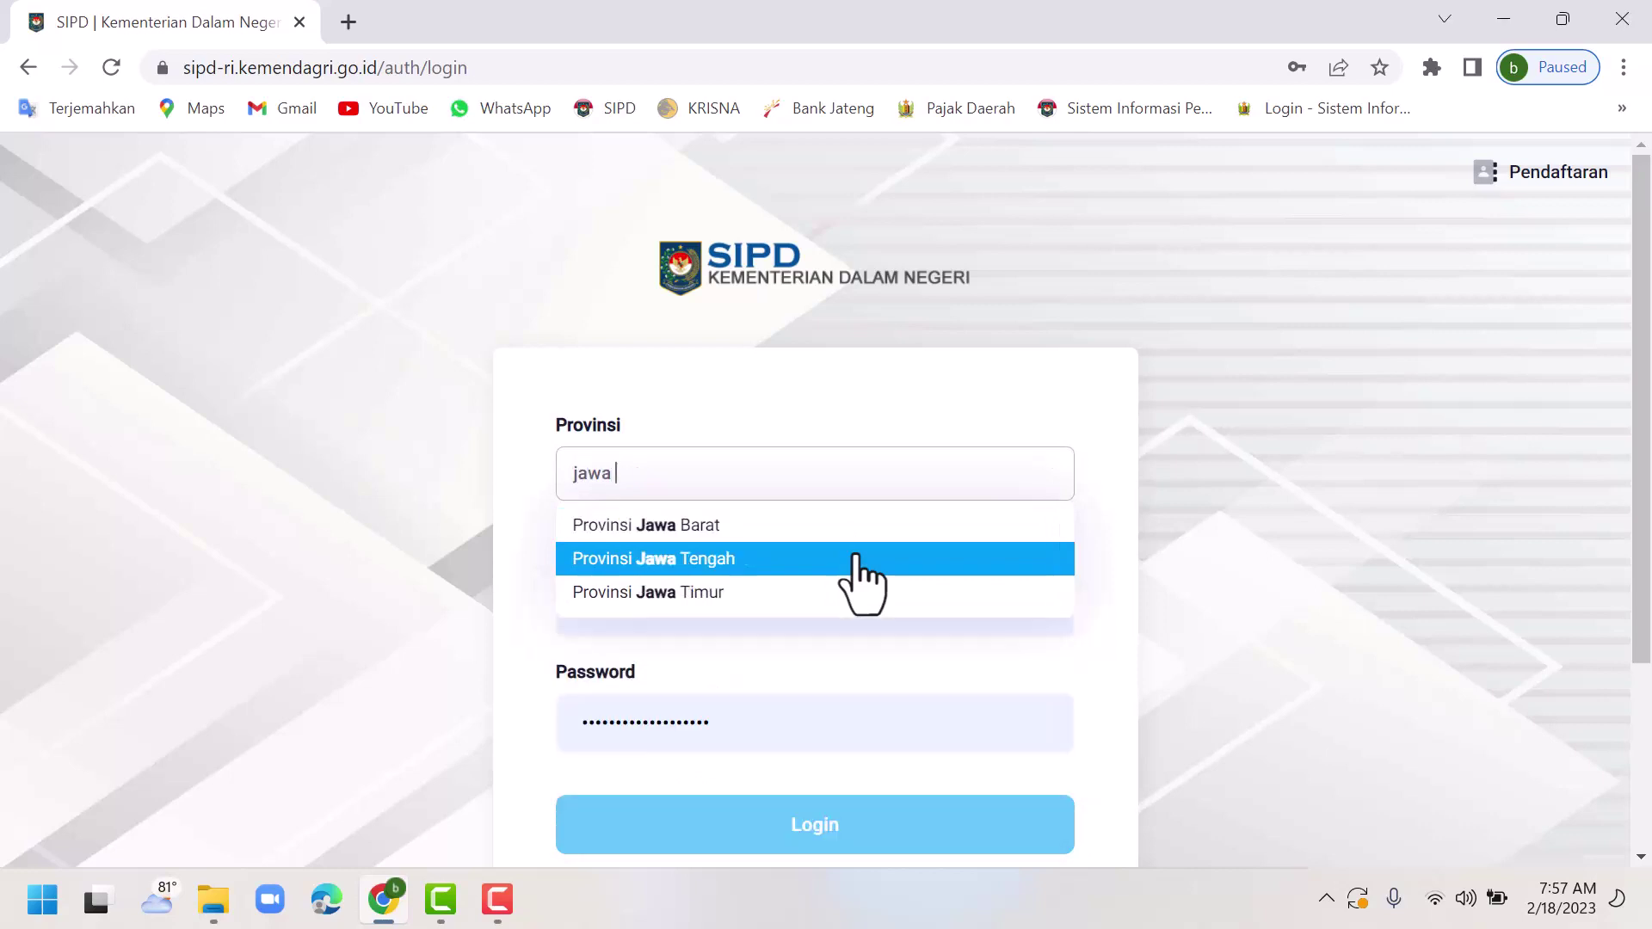
text(teng)
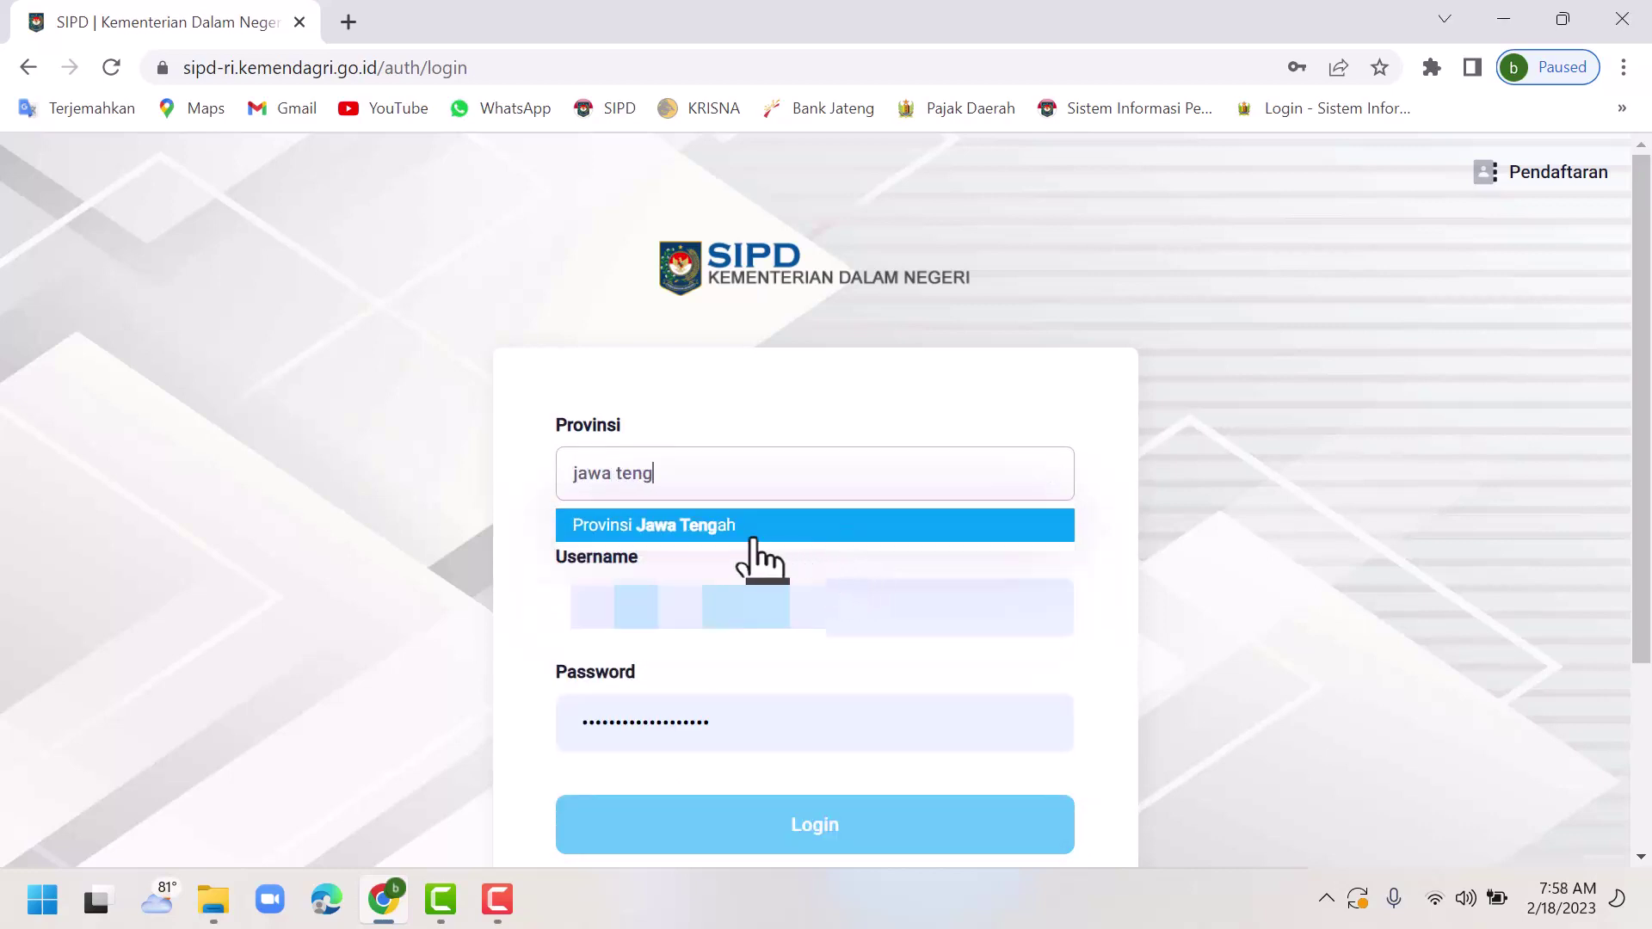
click(741, 530)
click(622, 605)
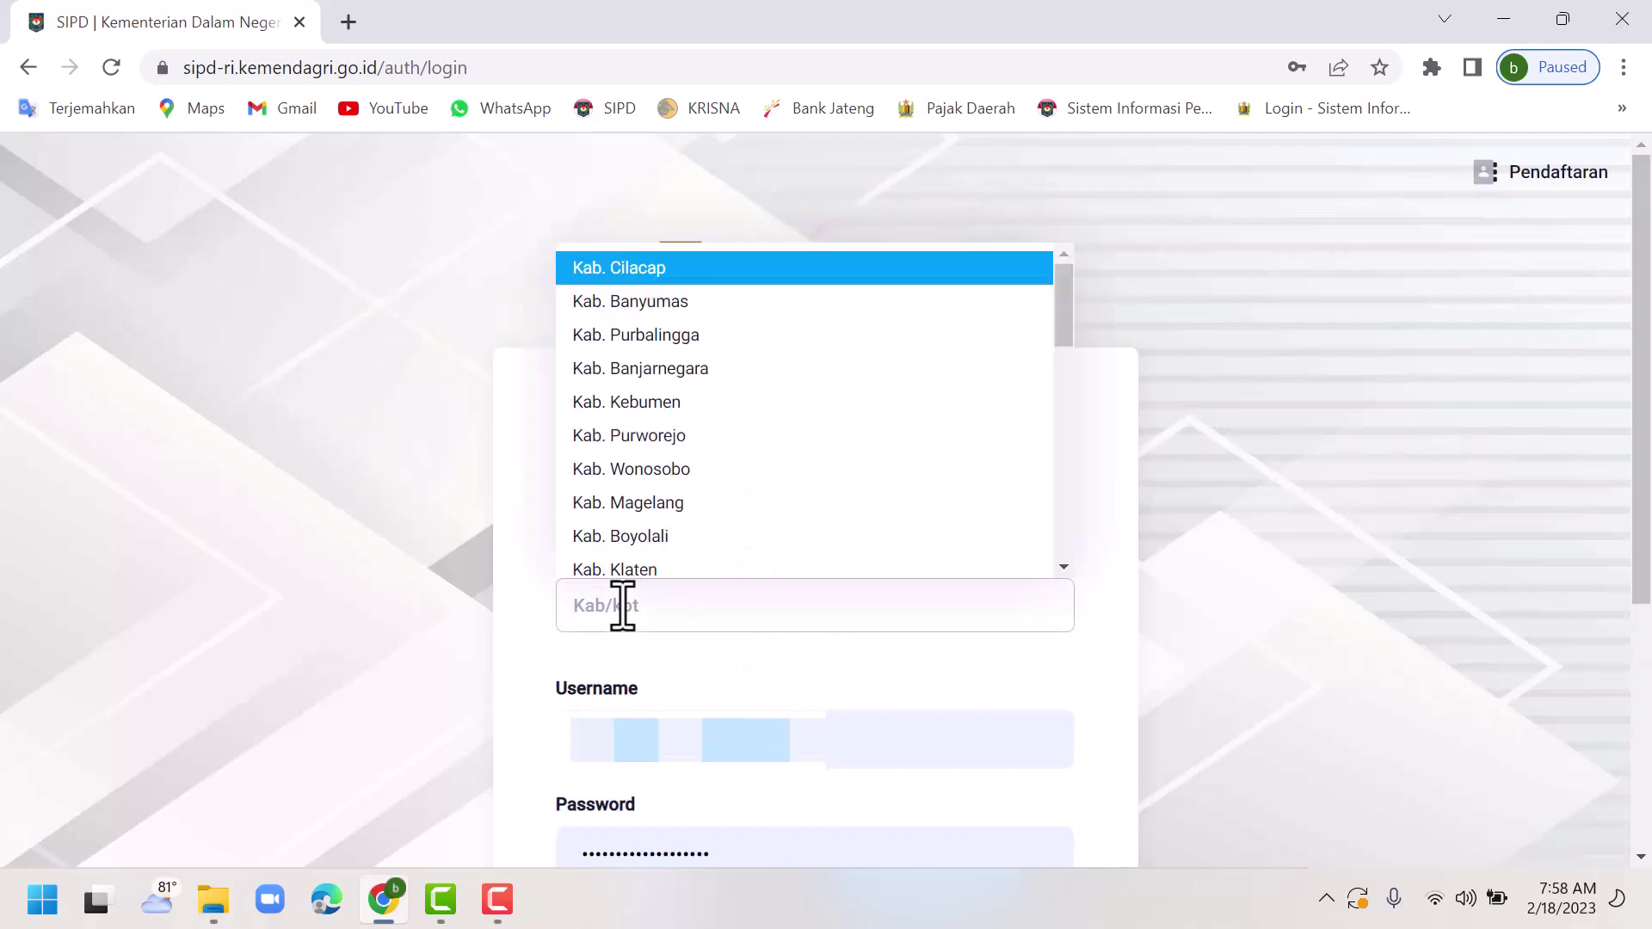
text(pekalo)
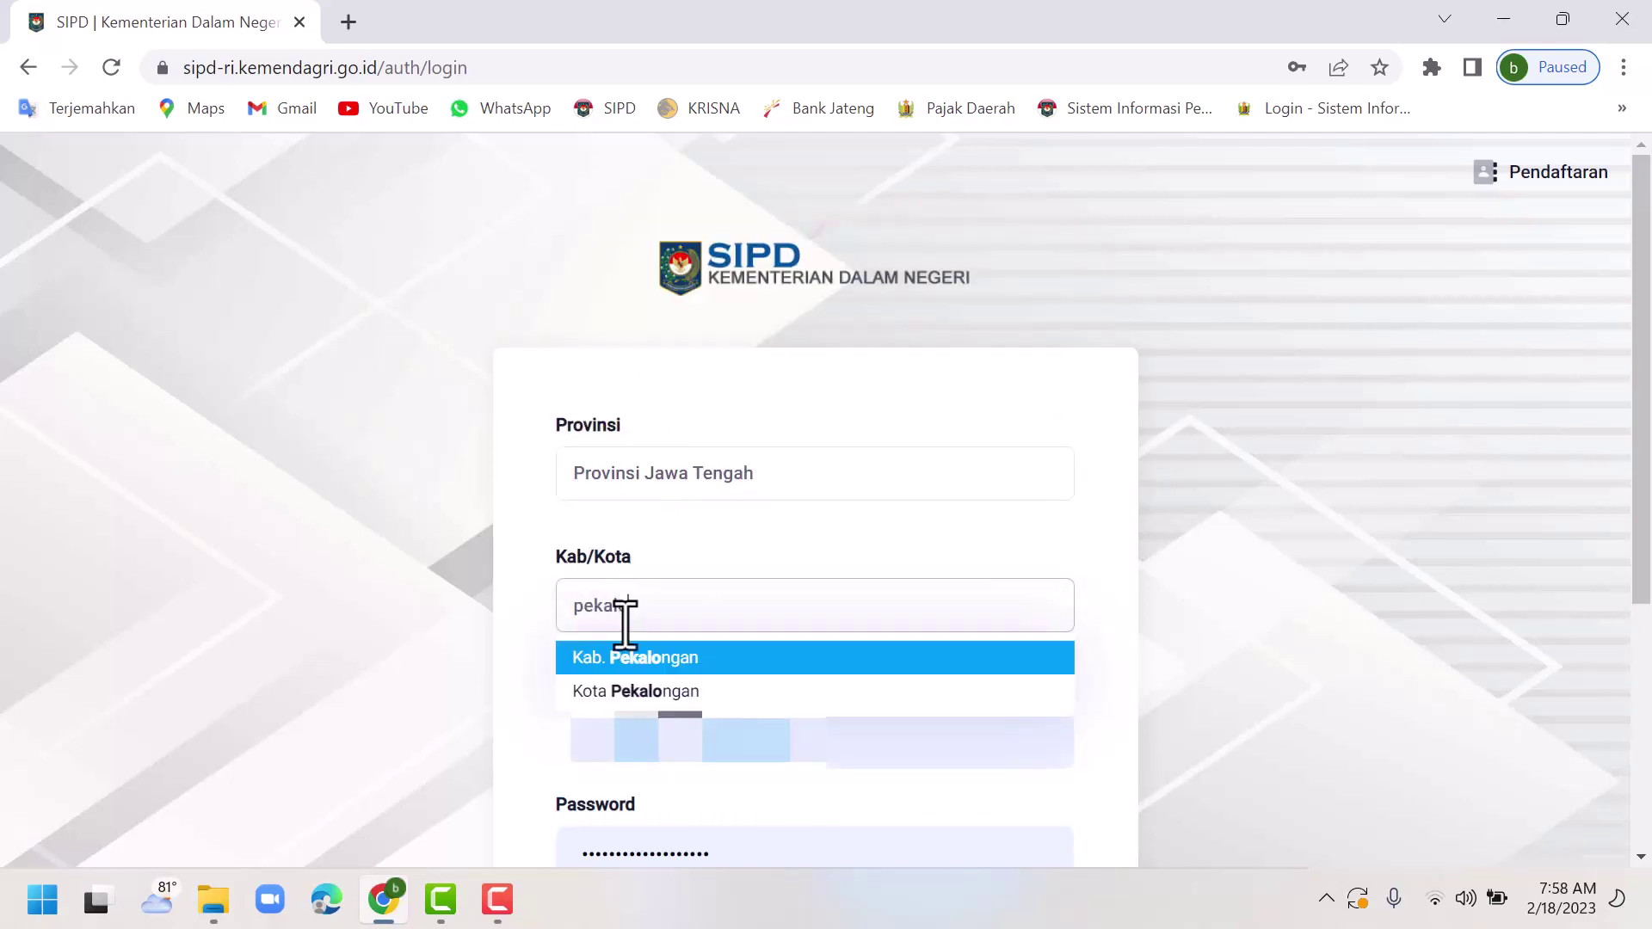
click(647, 664)
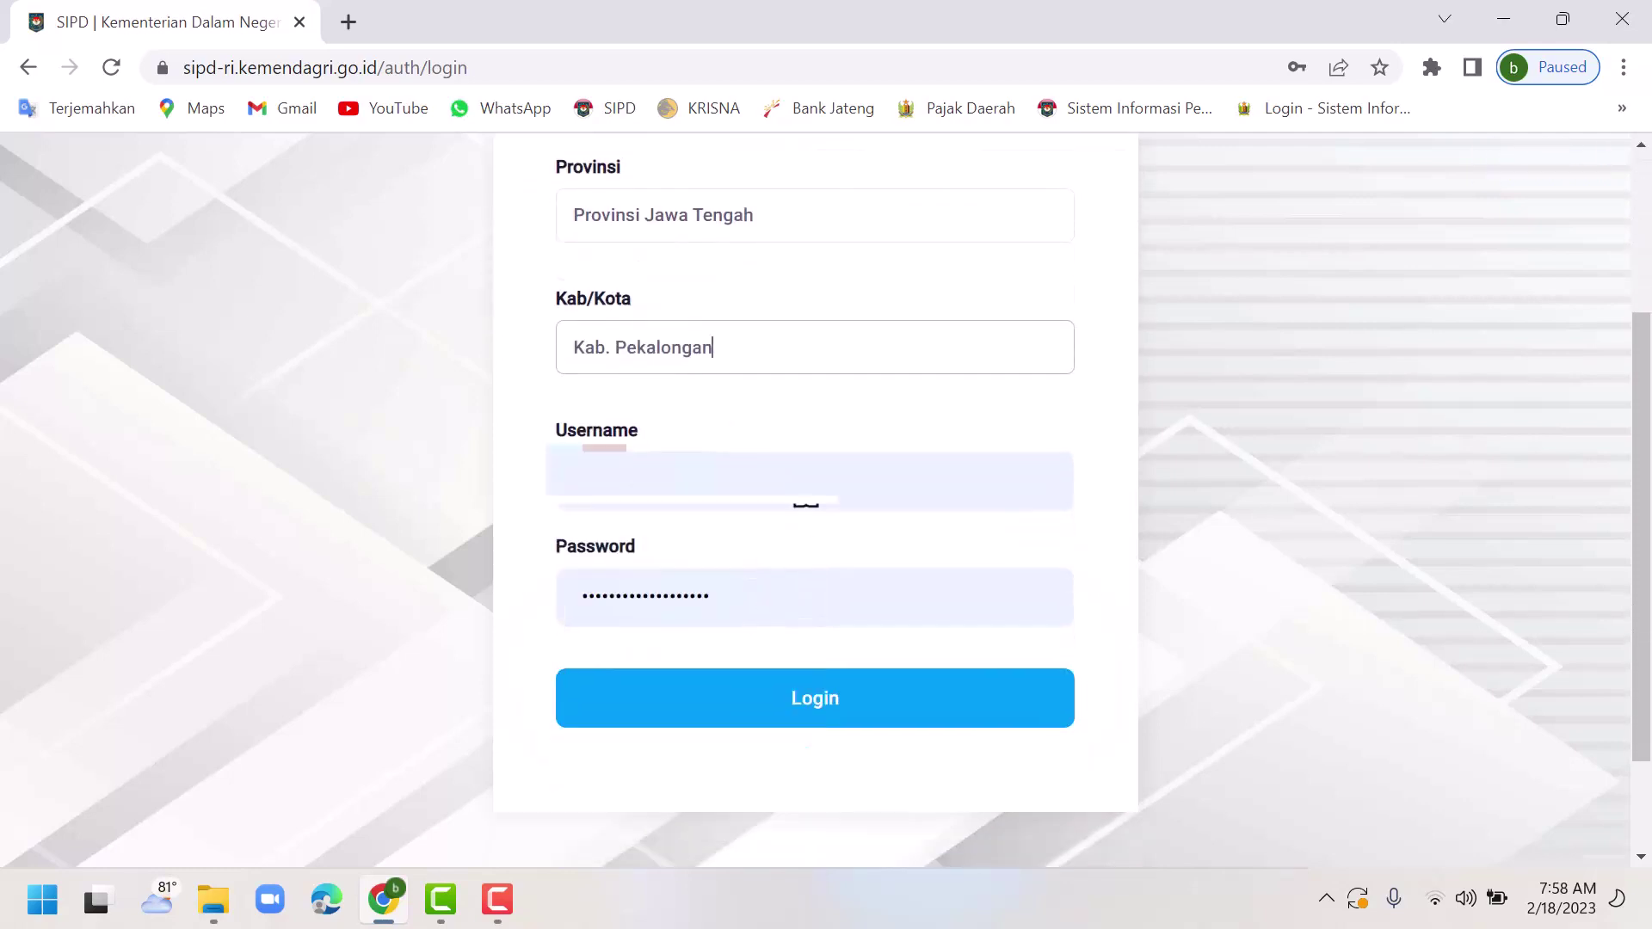
Fill the username from saved credentials and submit the login form.
click(778, 475)
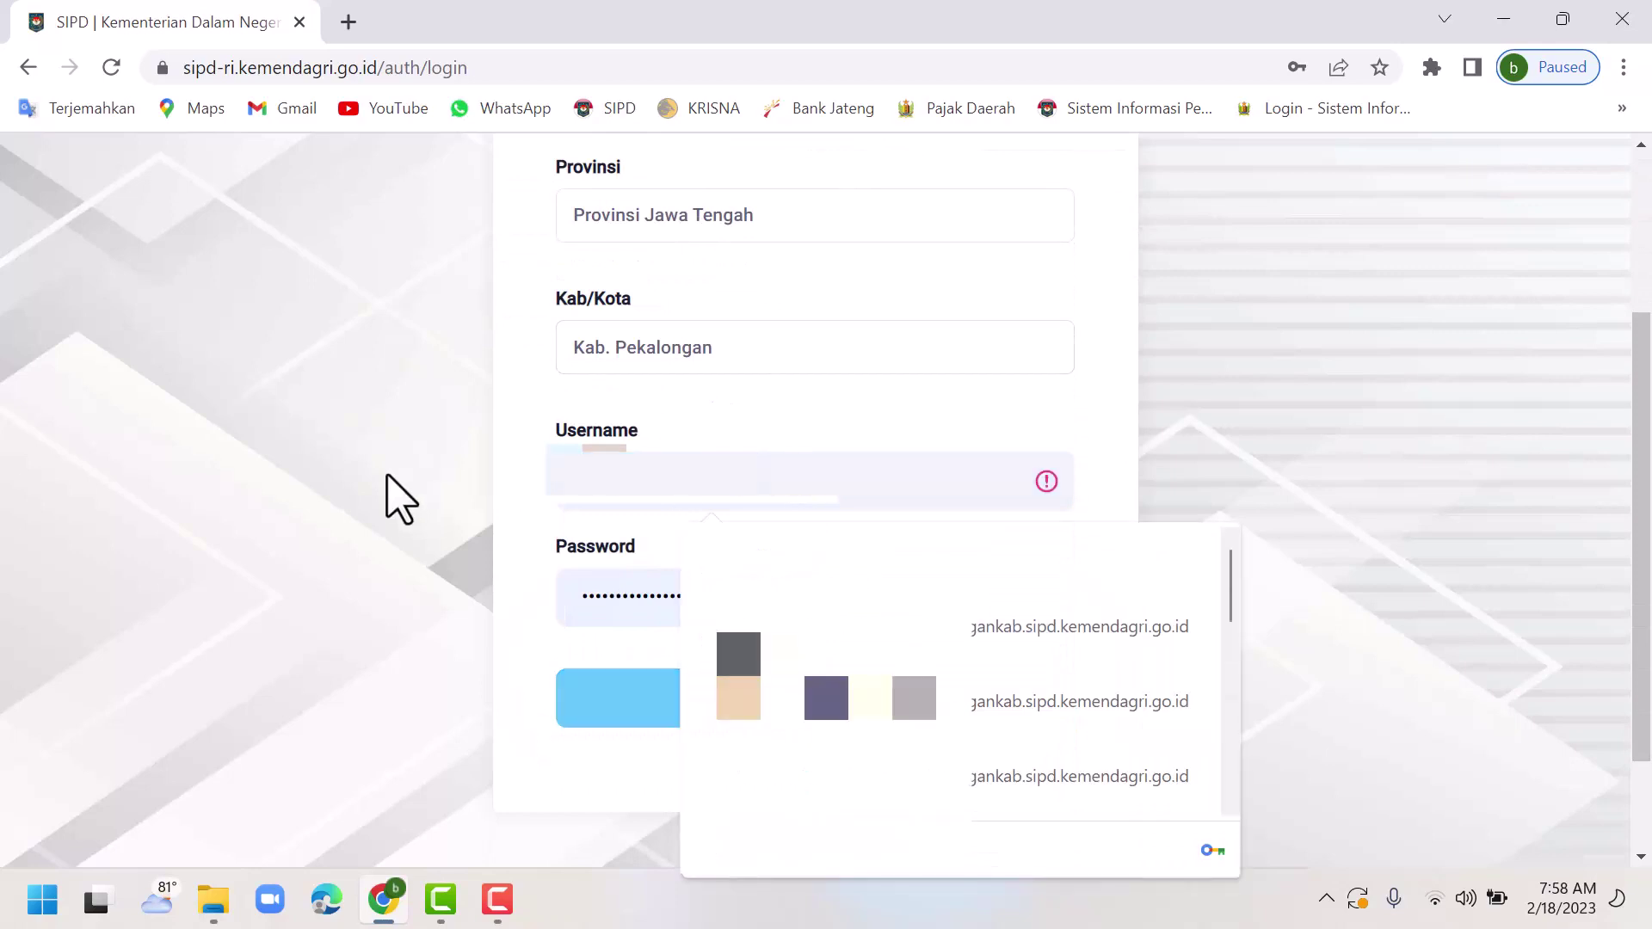
text(19)
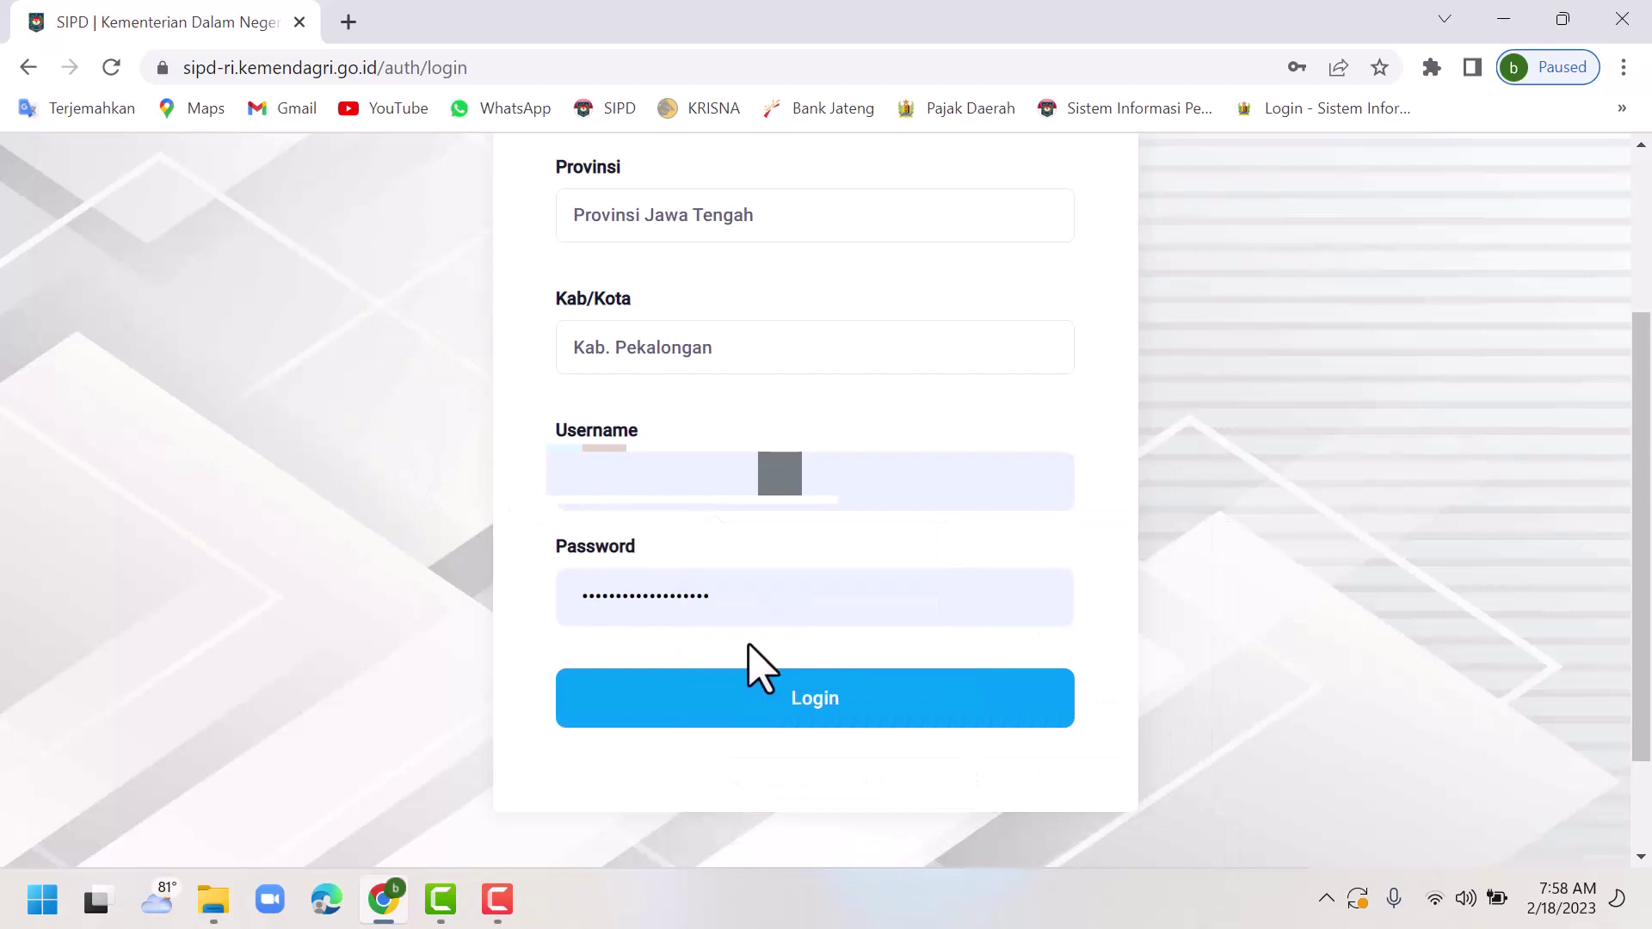
click(765, 701)
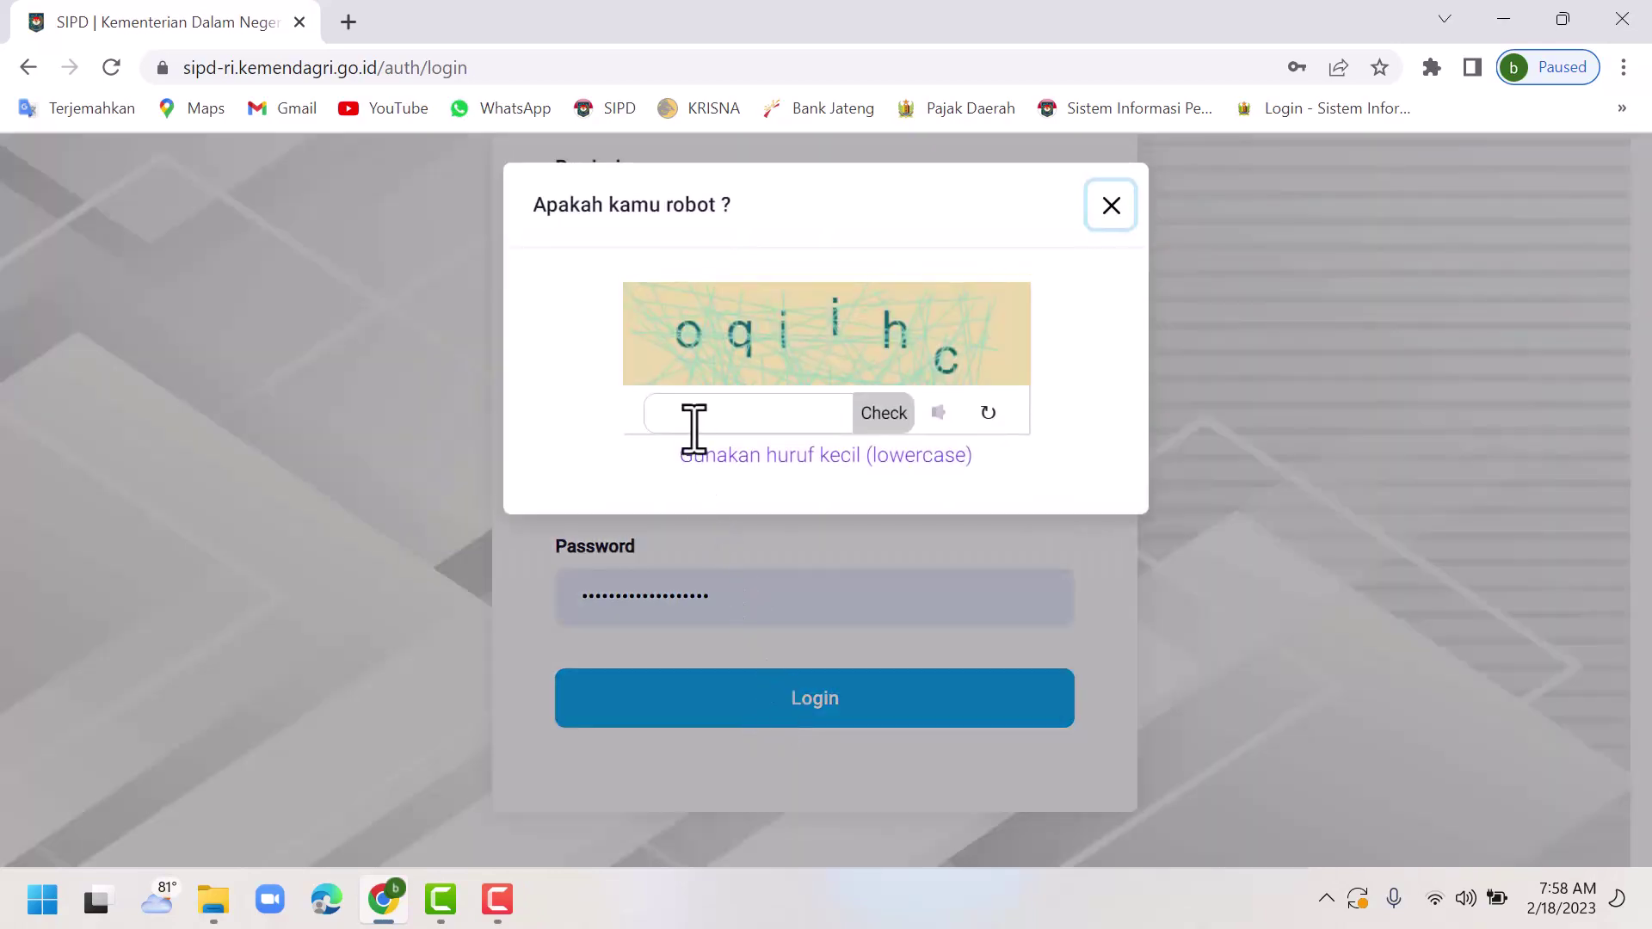
Answer the captcha, choose year 2024 and enter the Kab. Pekalongan dashboard.
click(693, 422)
click(884, 418)
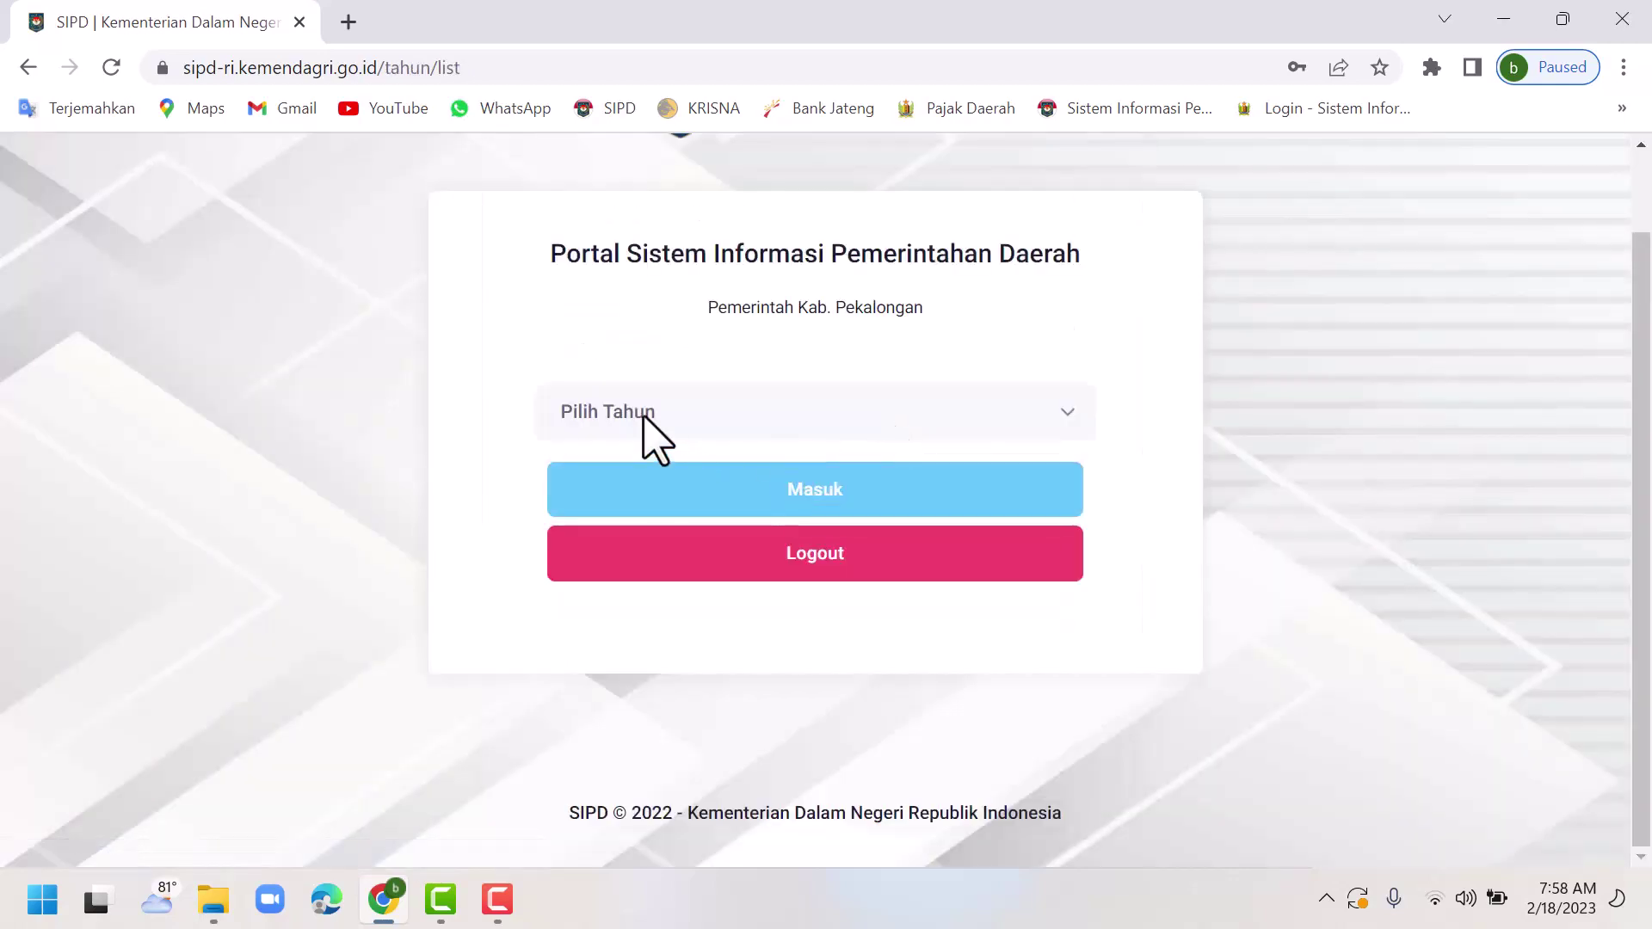
click(645, 415)
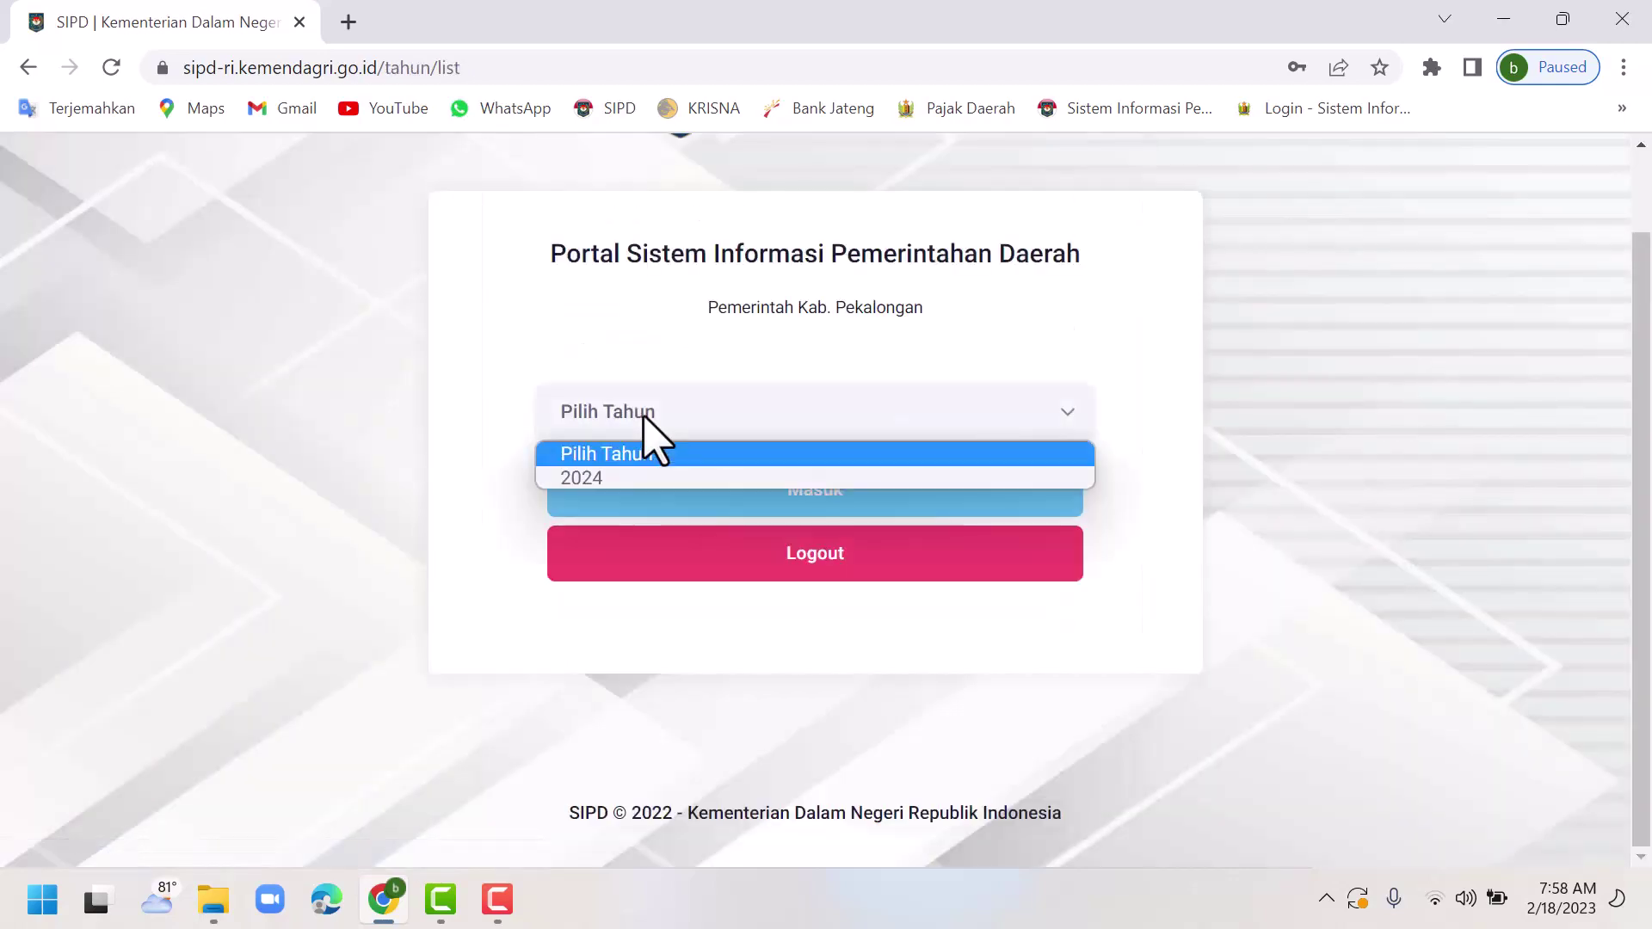
click(641, 478)
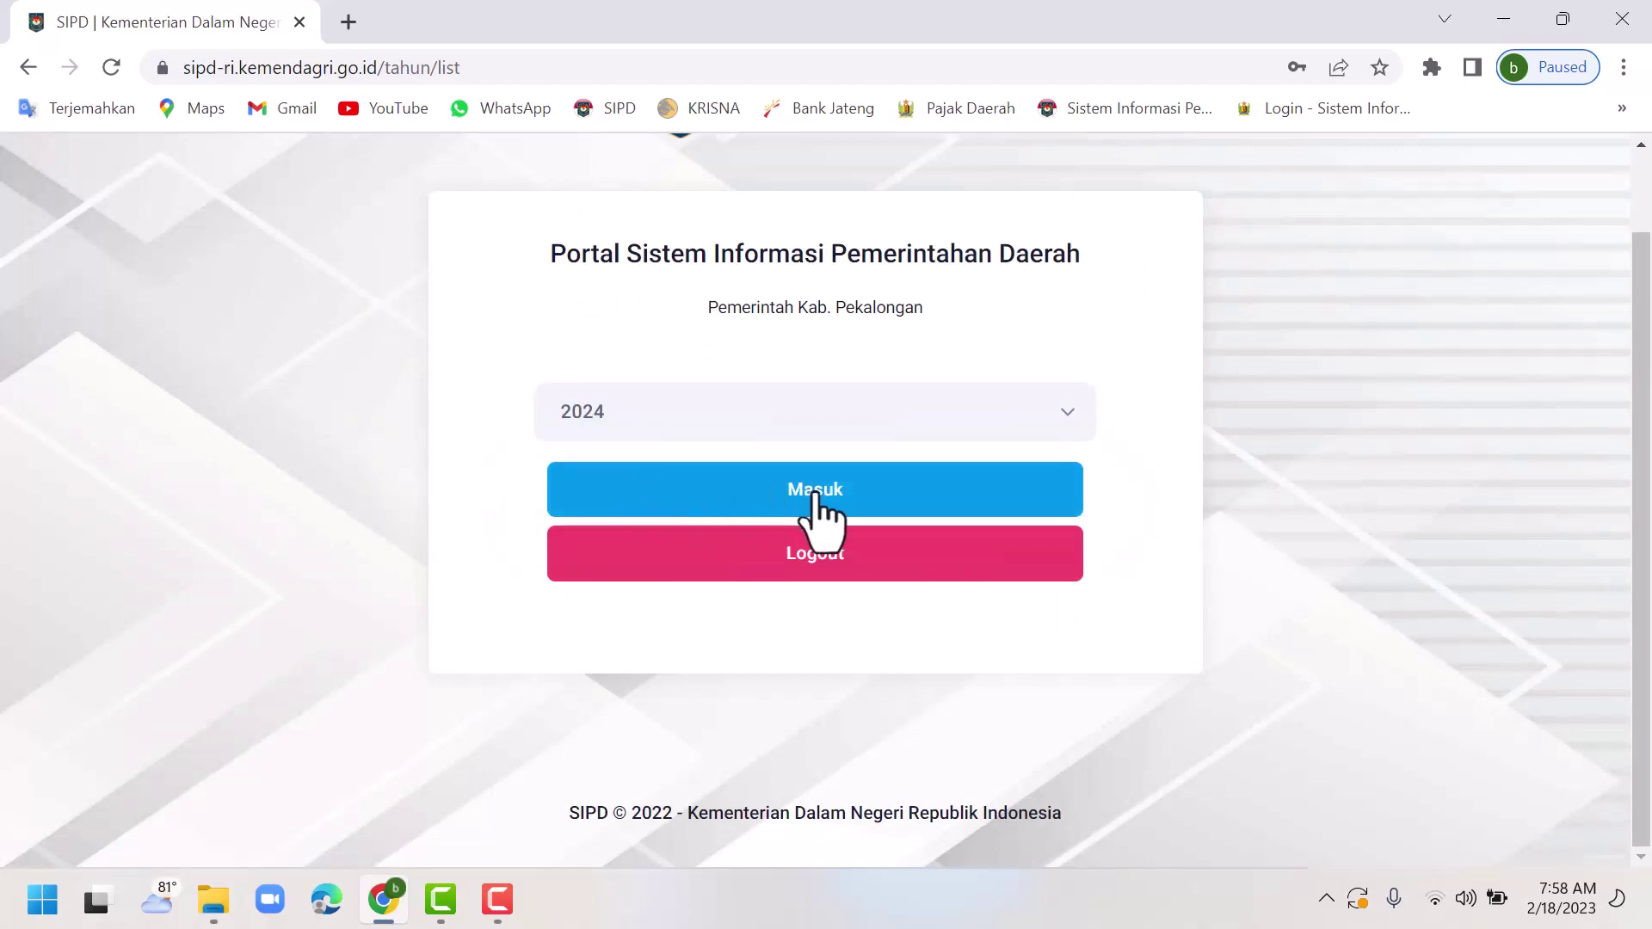
click(816, 498)
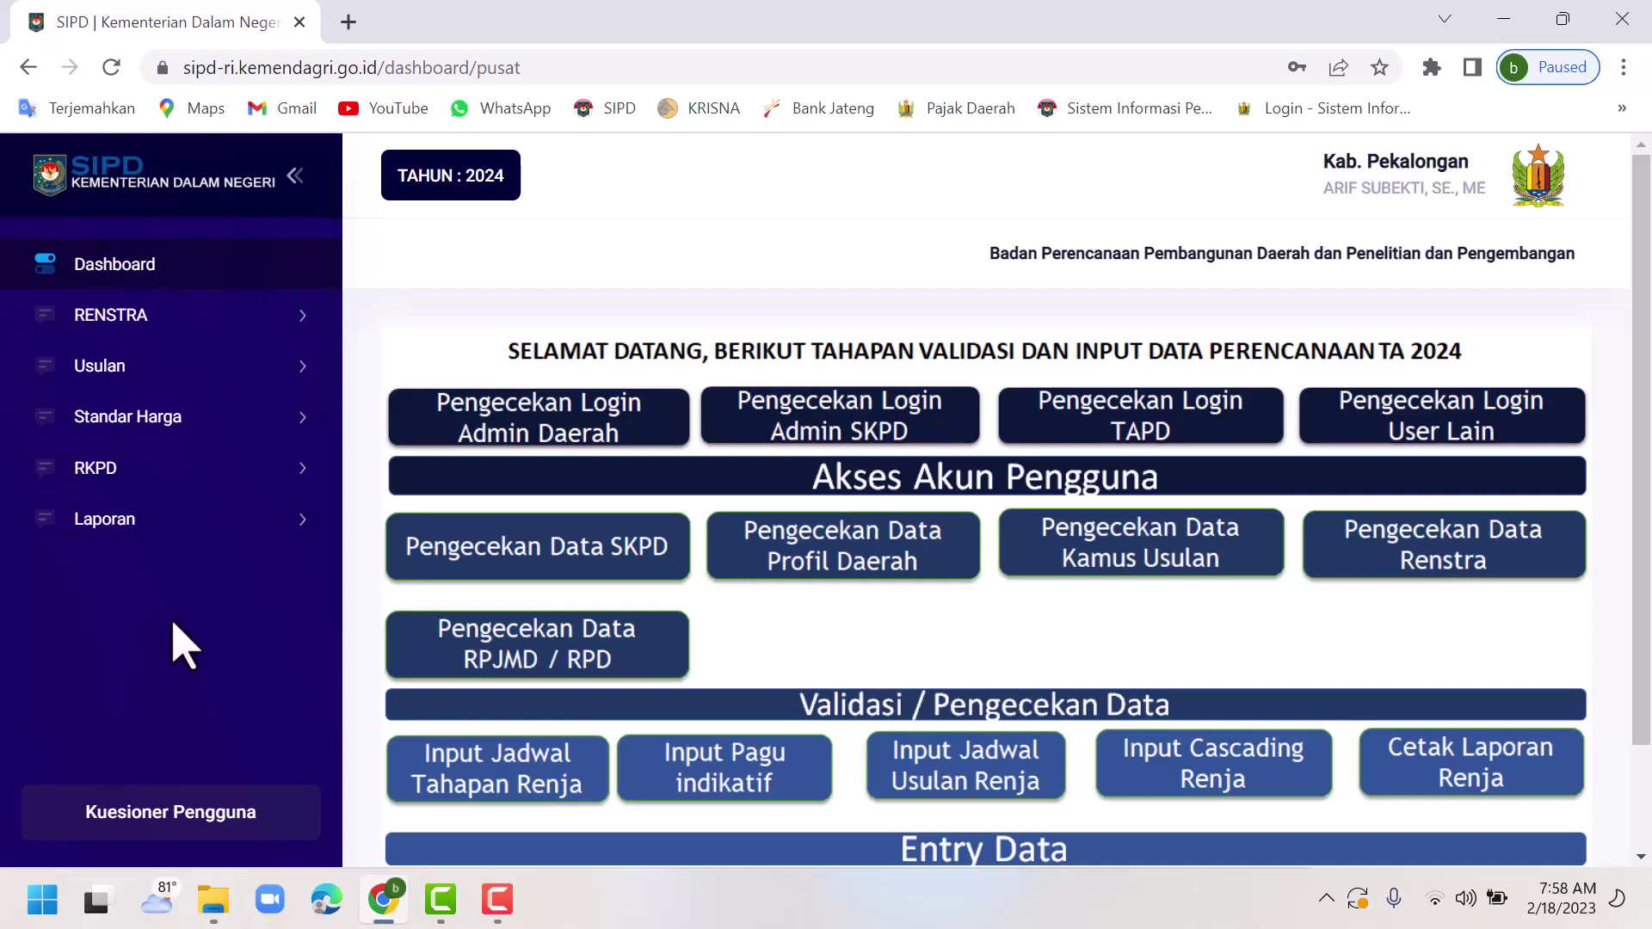
Open RKPD › RENJA and review the Bappeda budget page with its Rp 9,230,043,000 ceiling.
click(119, 482)
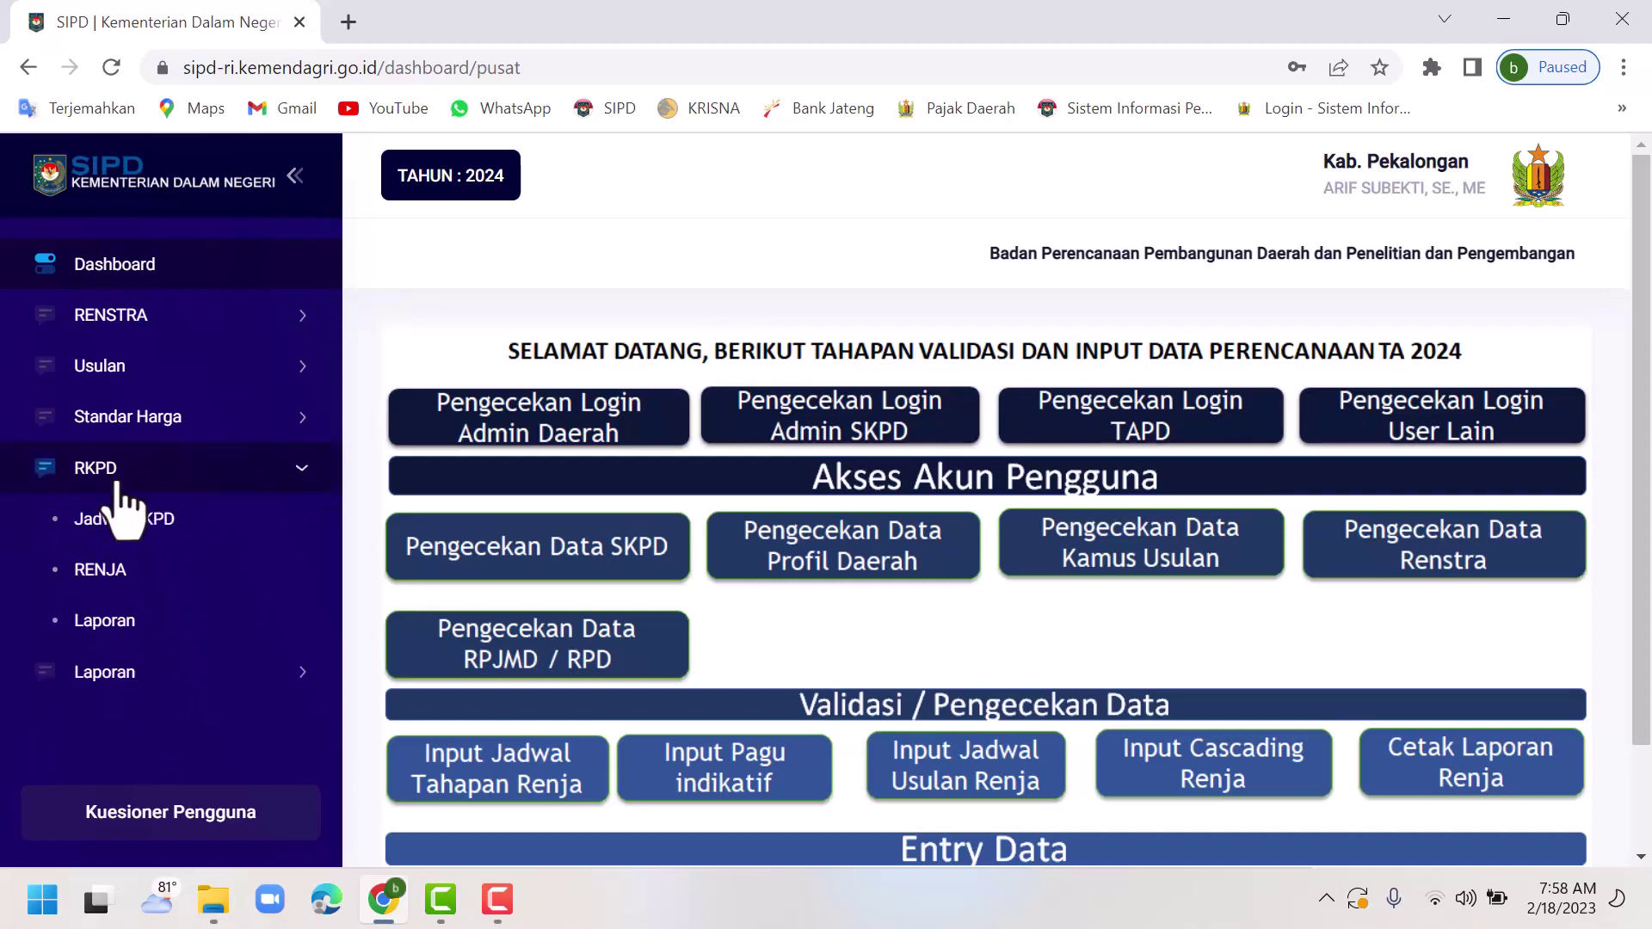
click(122, 578)
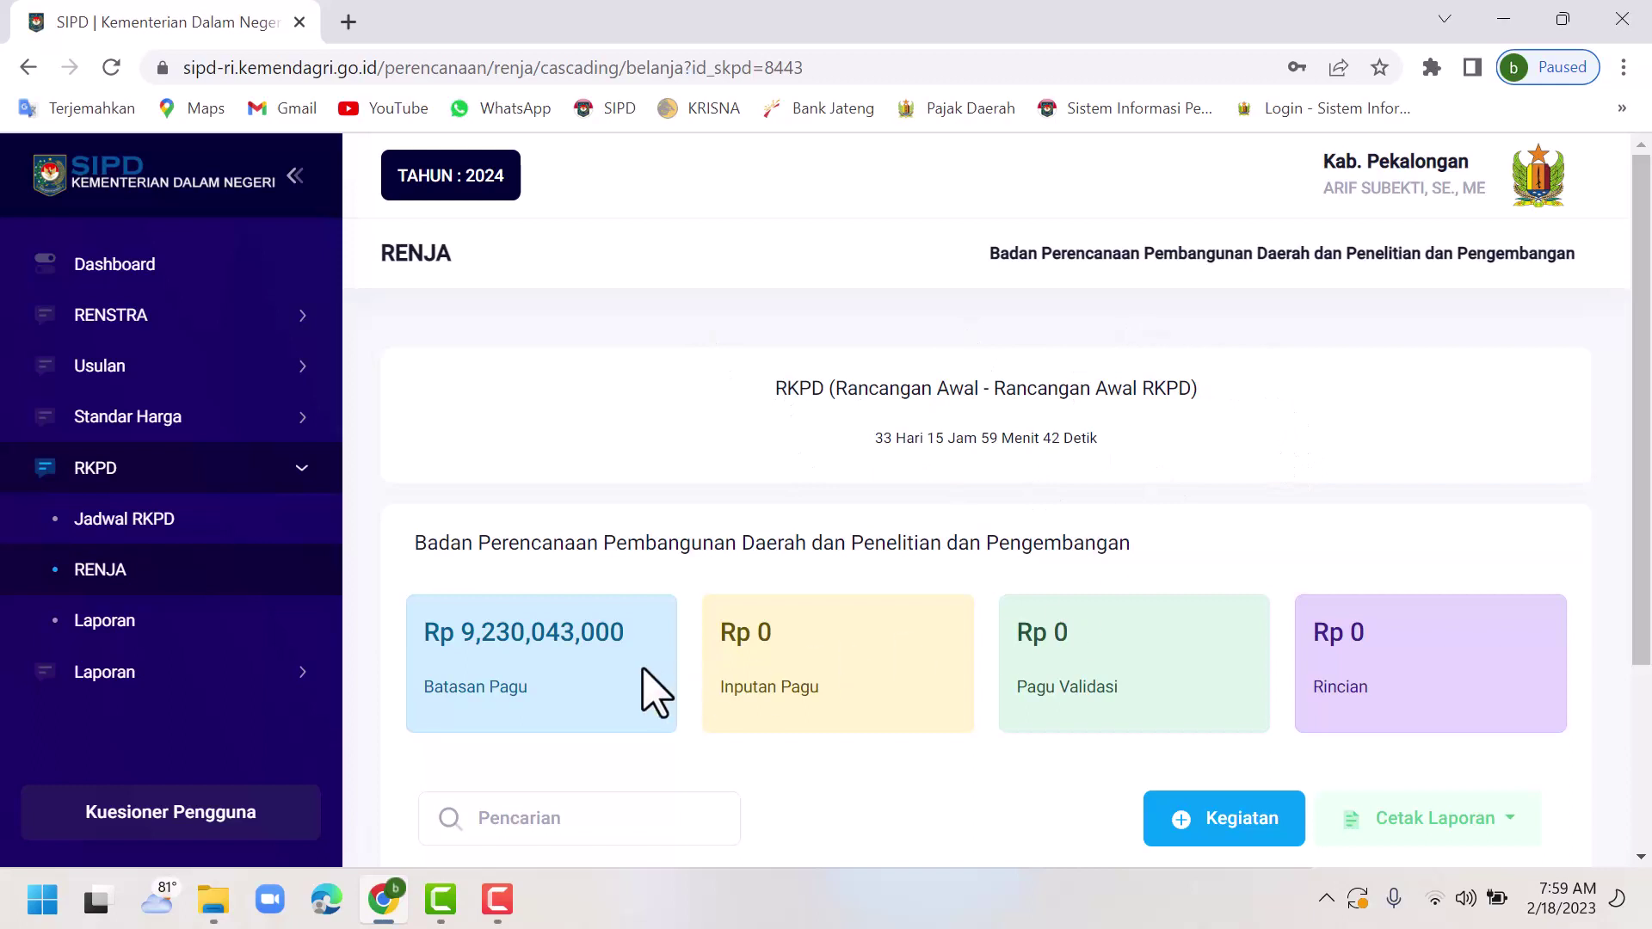
scroll(551, 676, down, 2)
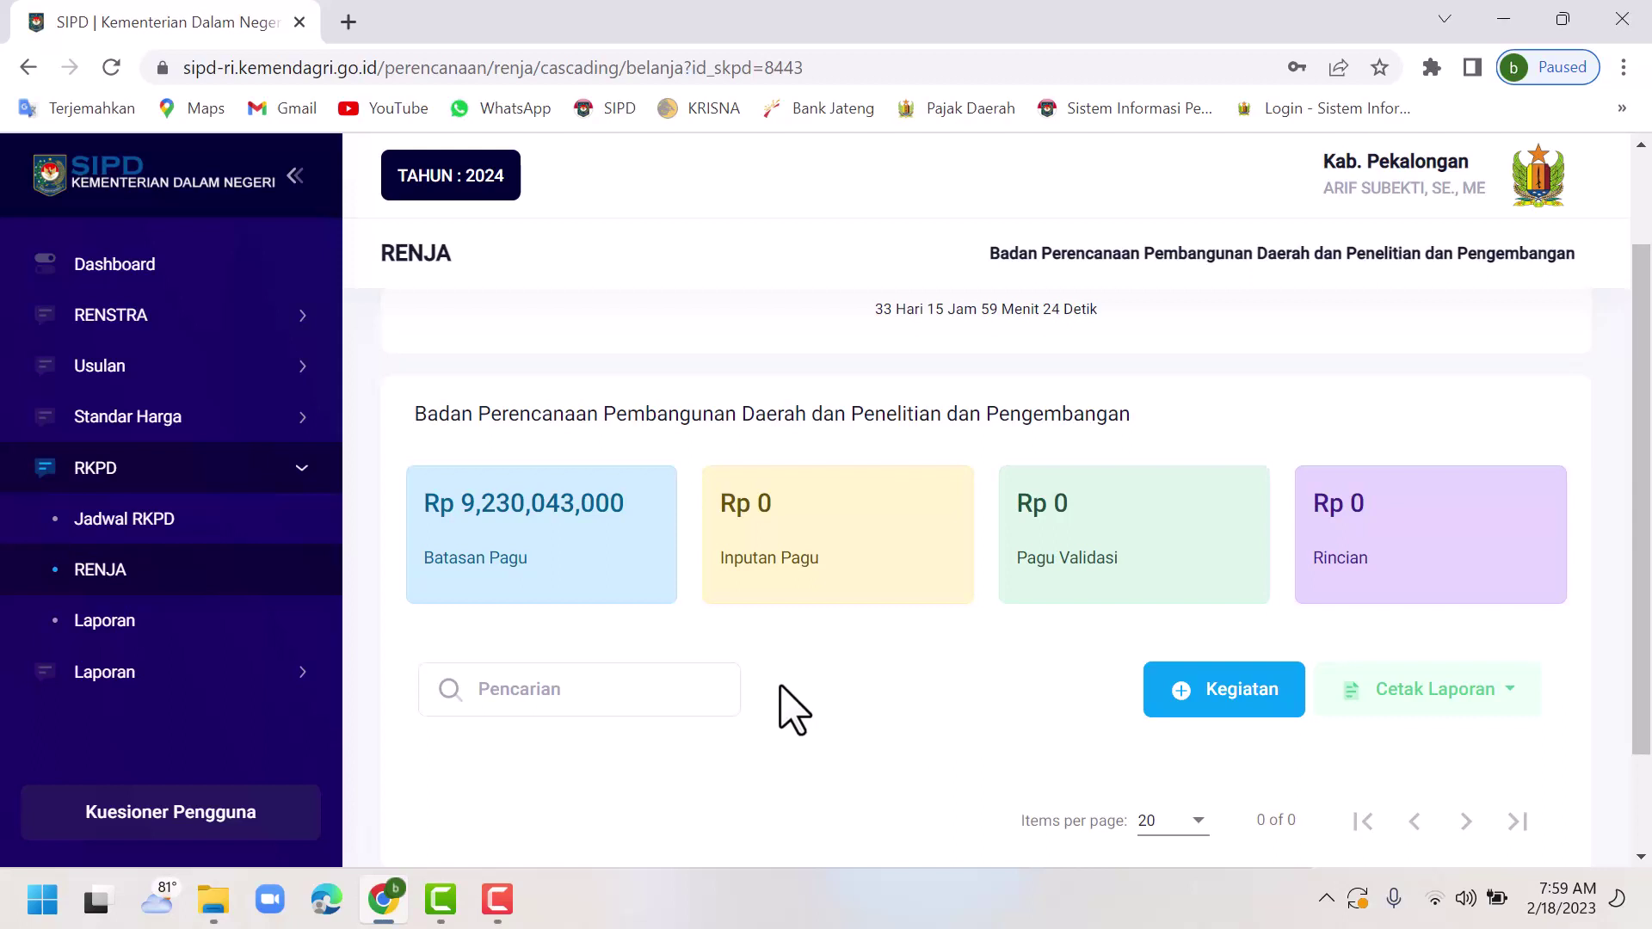
scroll(783, 702, down, 2)
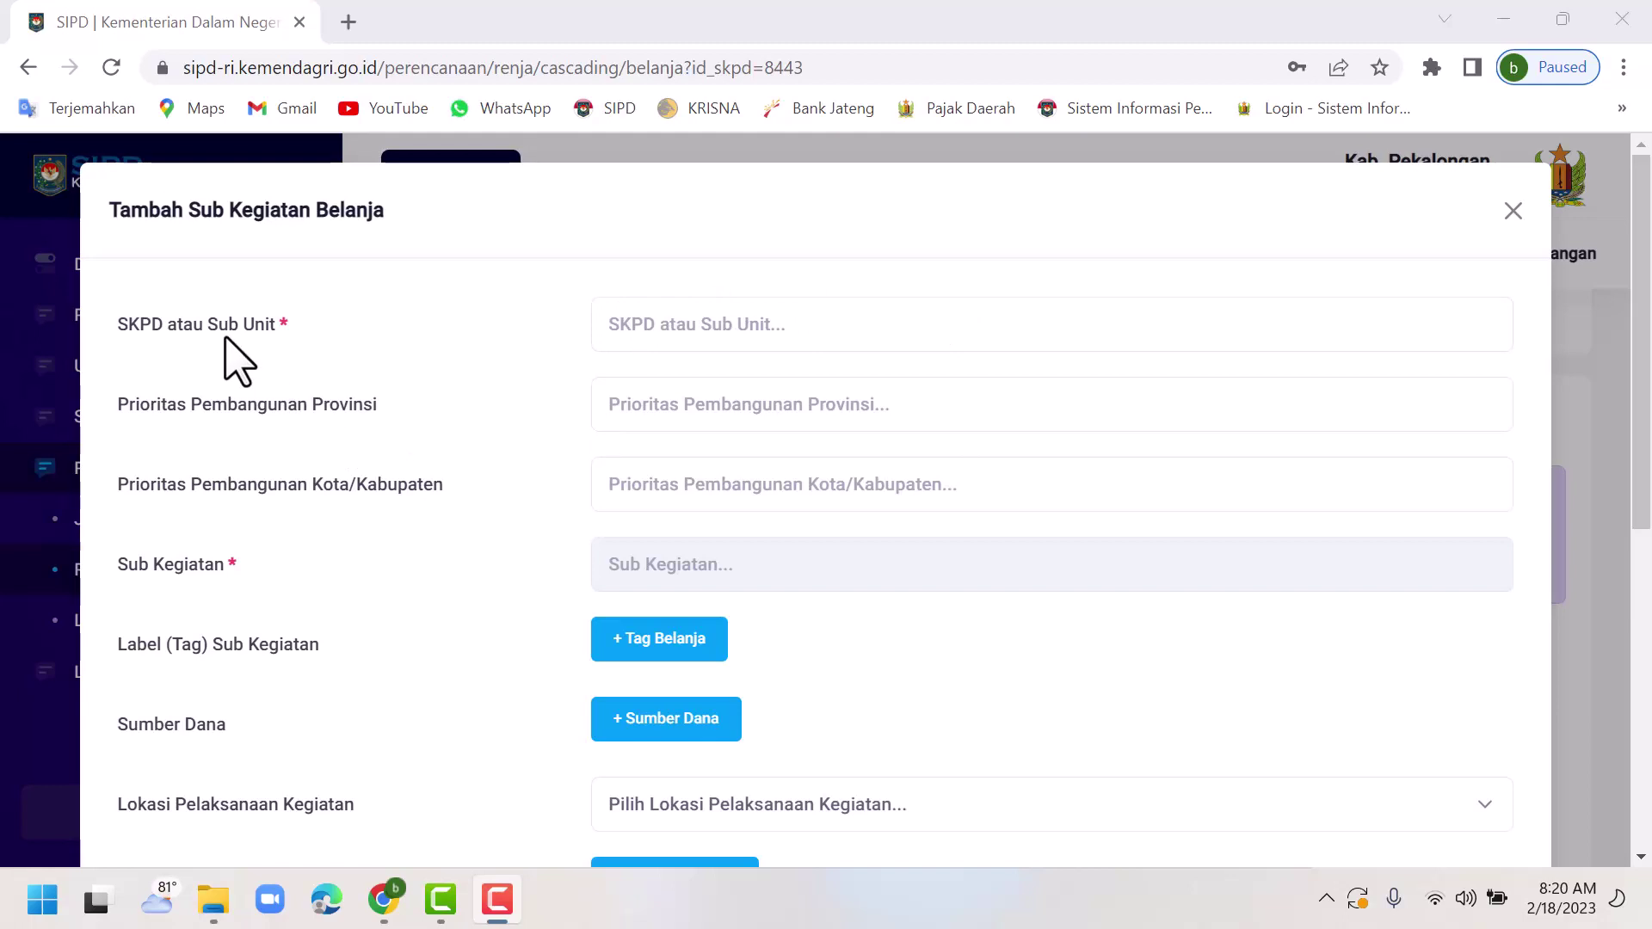
Set the planning agency as SKPD, provincial priority 4 and the smart governance regency priority.
click(679, 324)
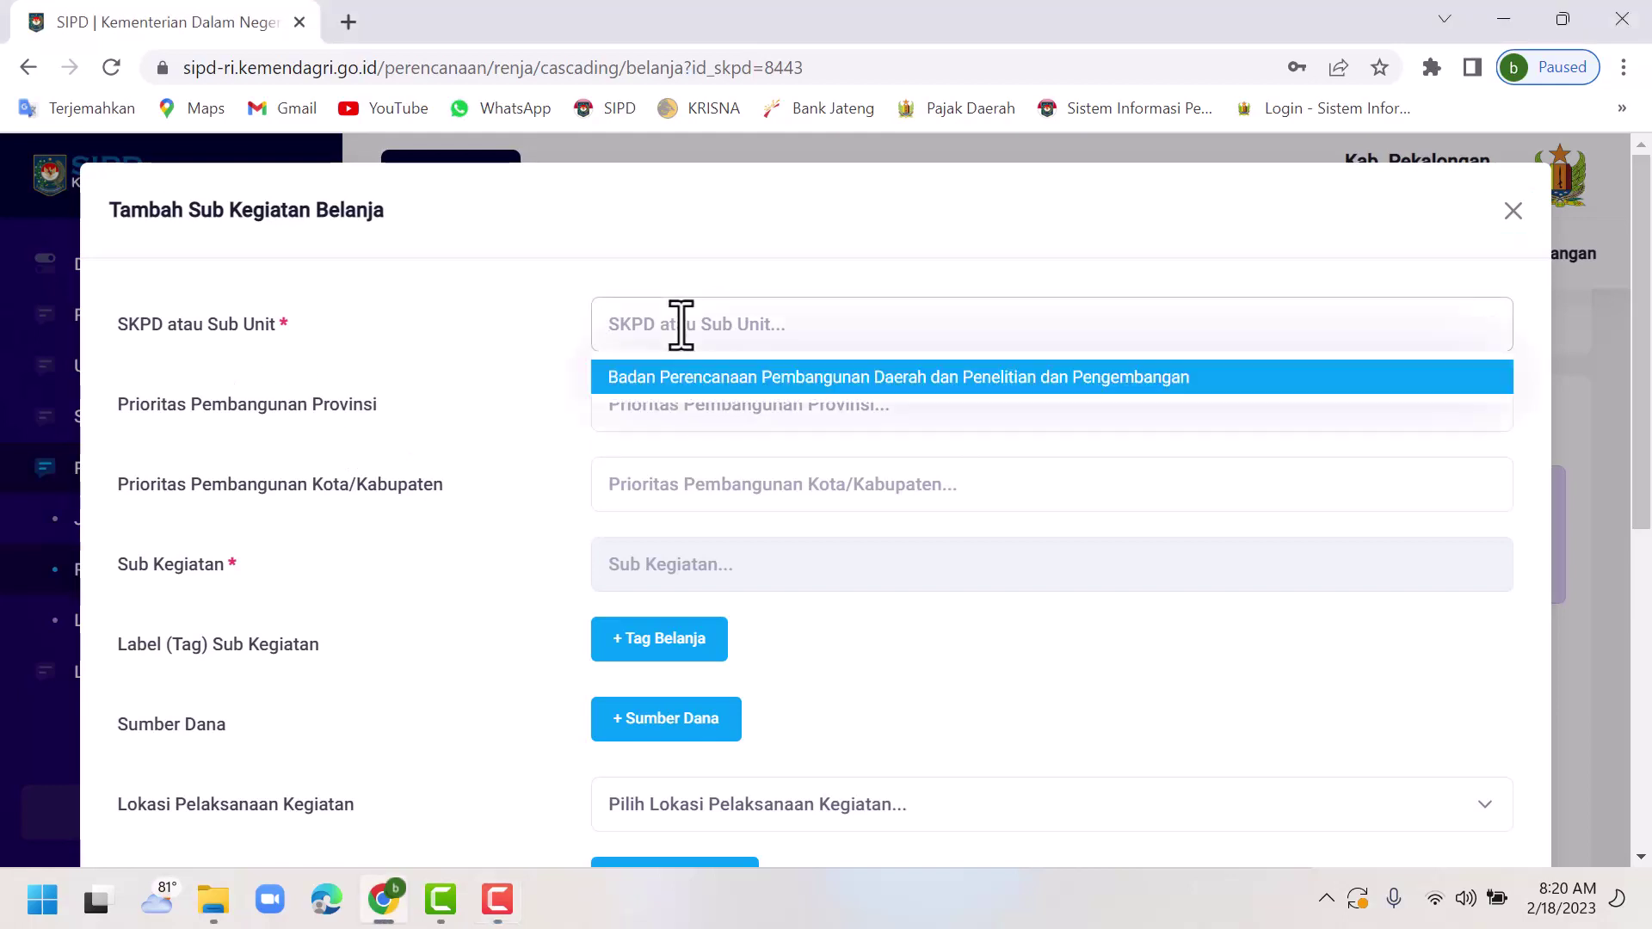
click(706, 379)
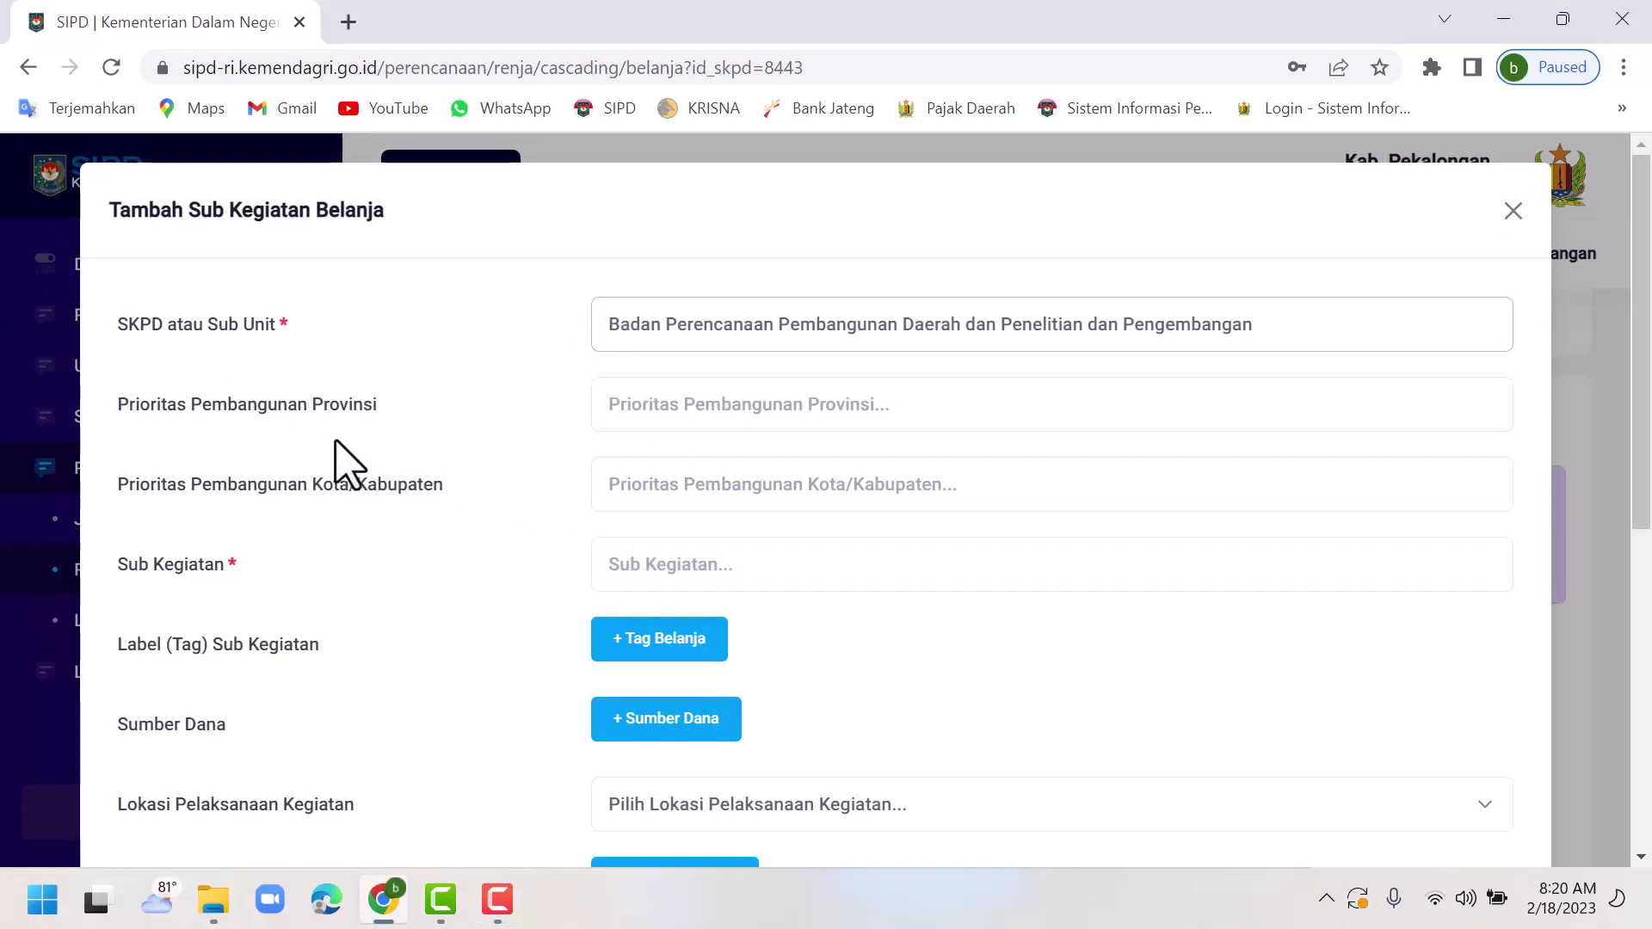
click(686, 416)
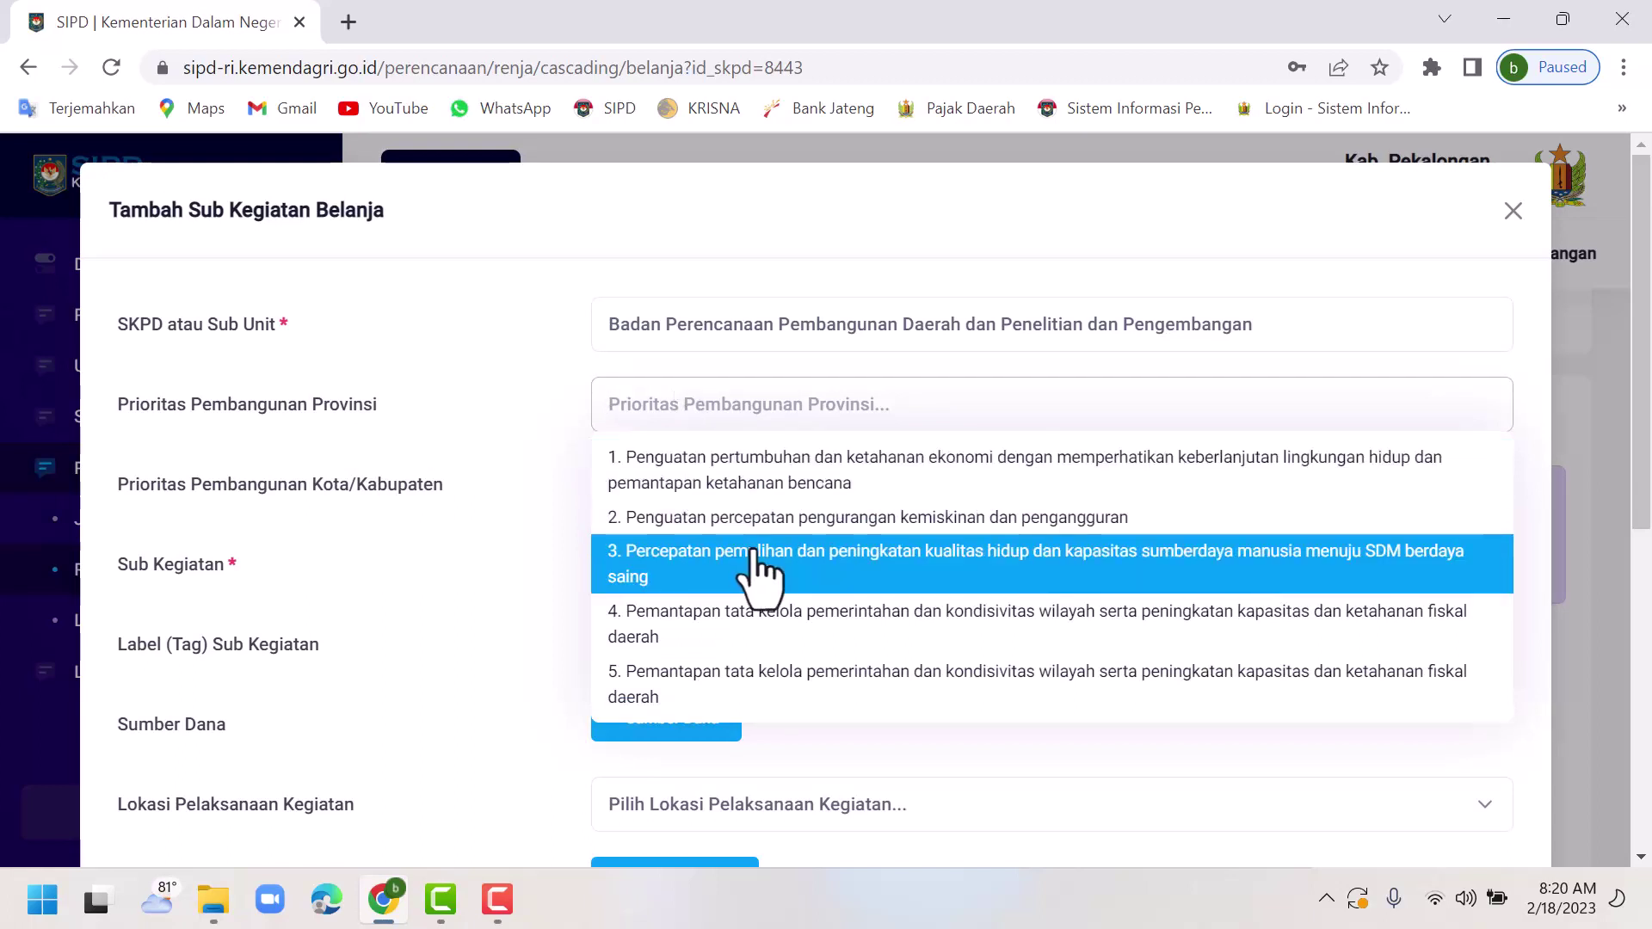
click(779, 628)
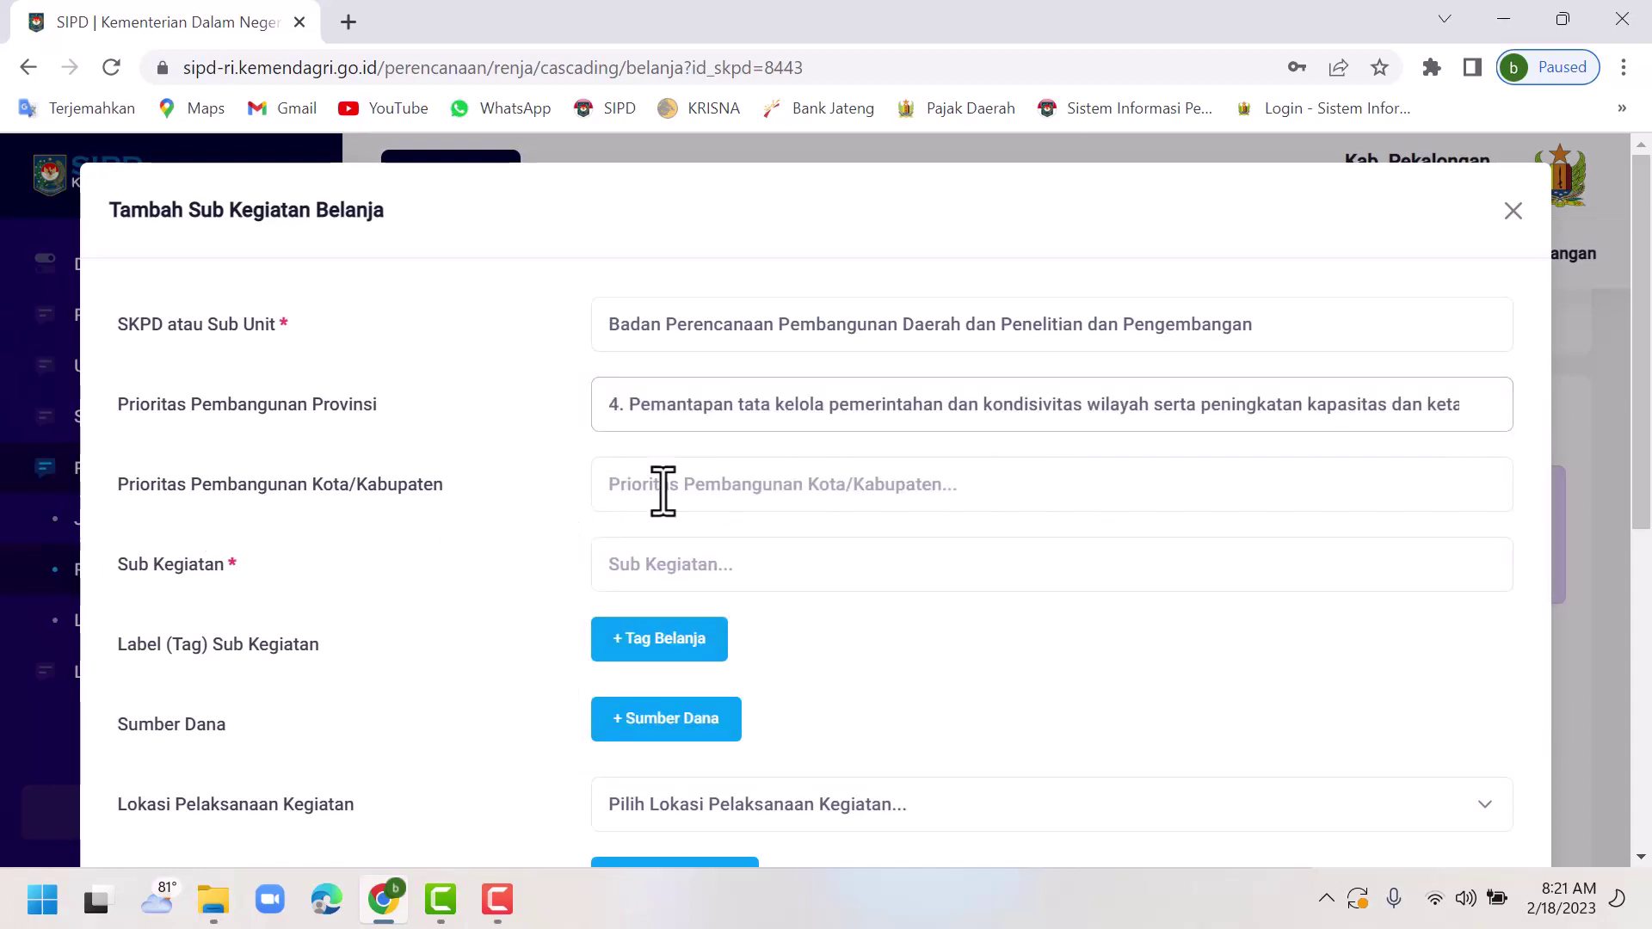
click(702, 487)
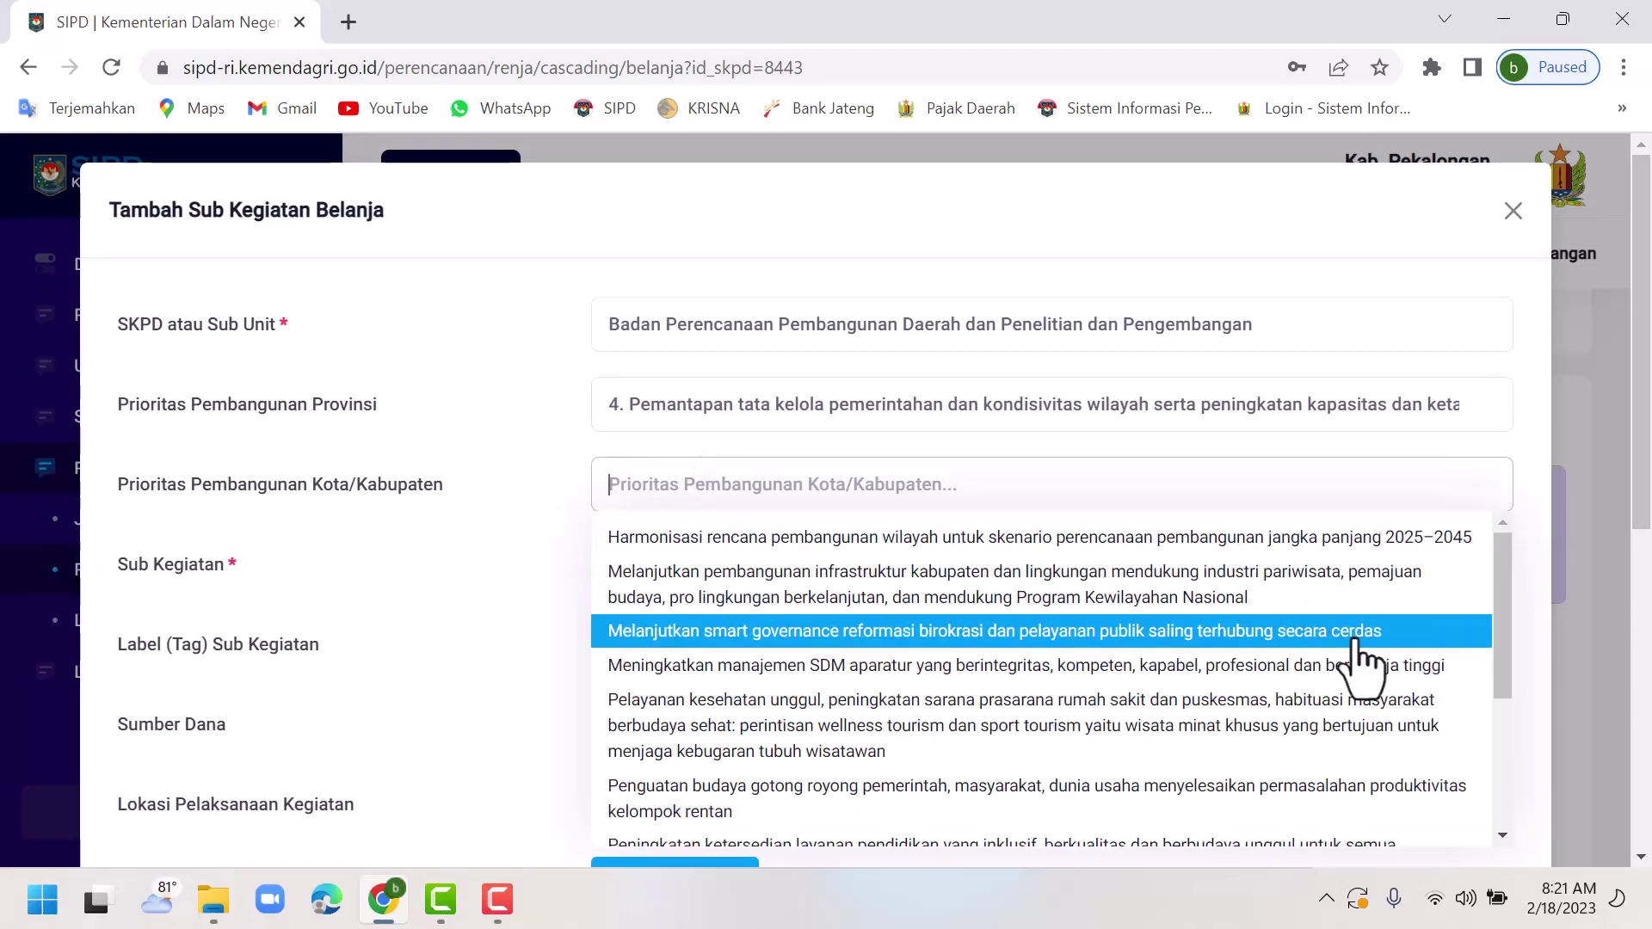
drag(1506, 651, 1508, 656)
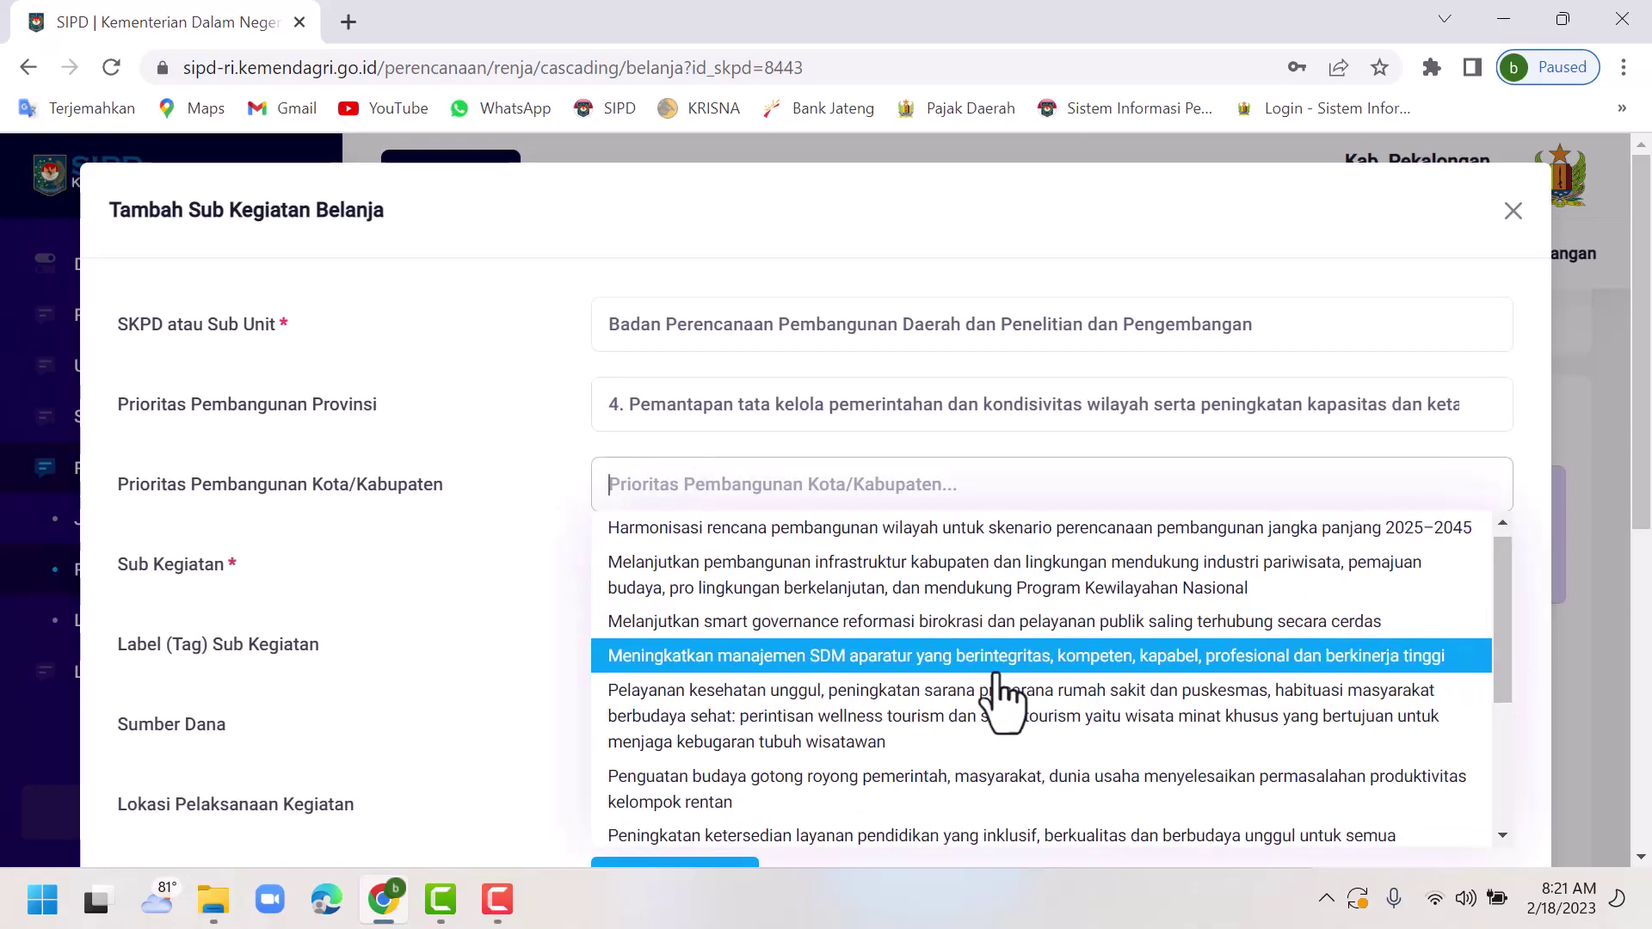
click(714, 637)
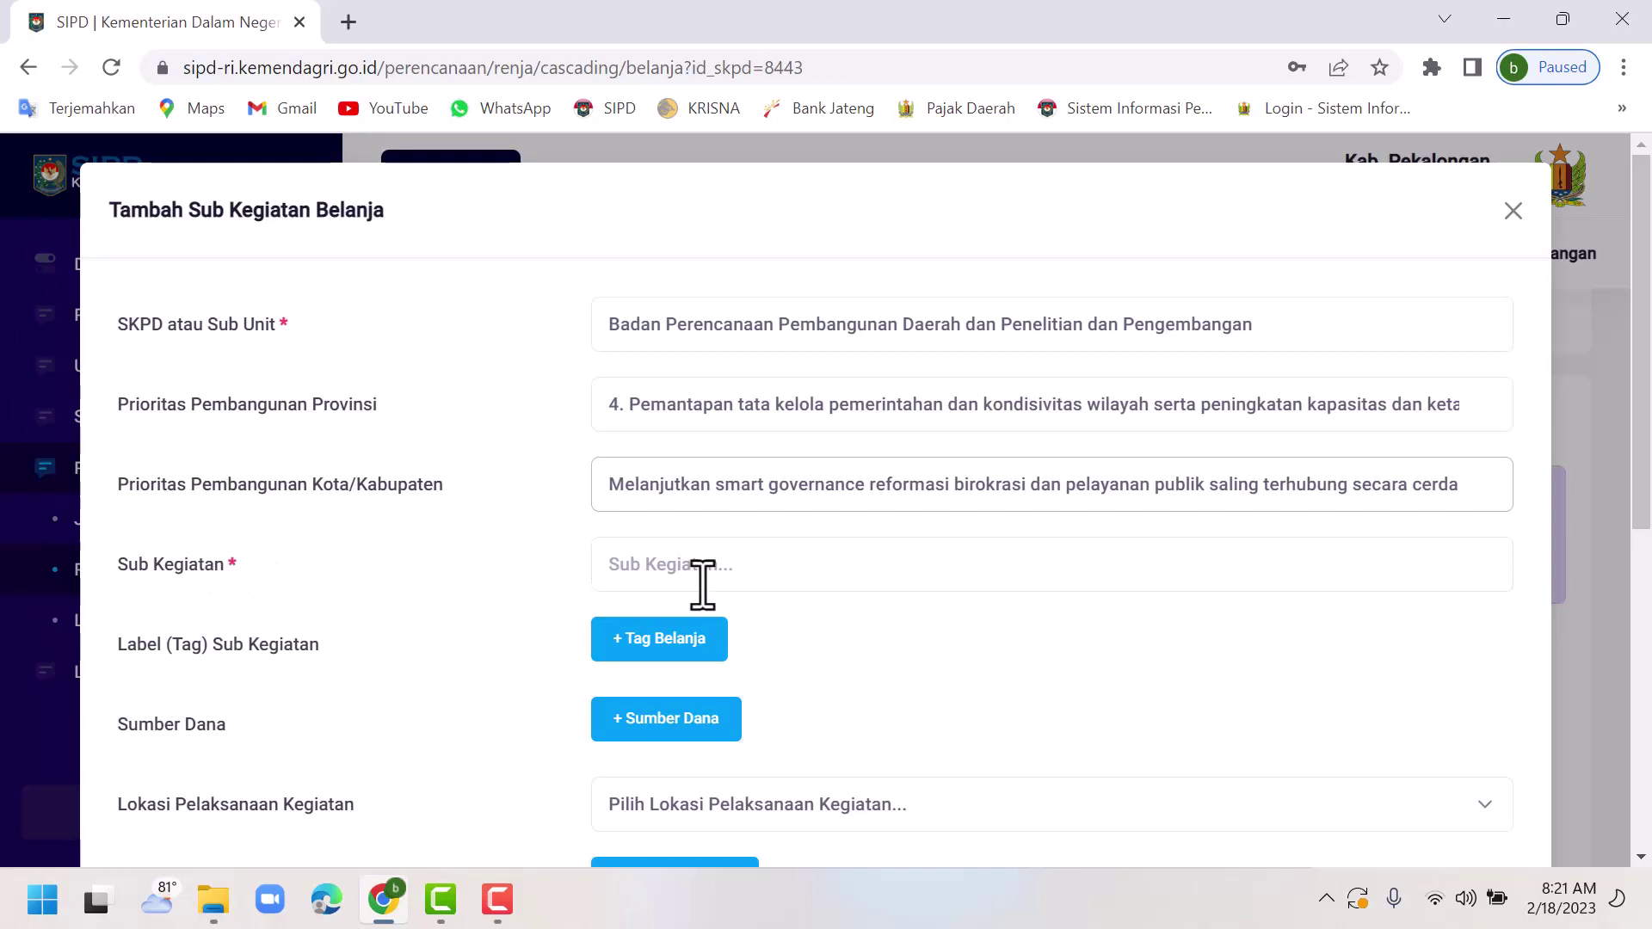
Search 'mus' and select sub-activity 5.01.02.2.01.05 Pelaksanaan Musrenbang Kabupaten/Kota.
click(764, 592)
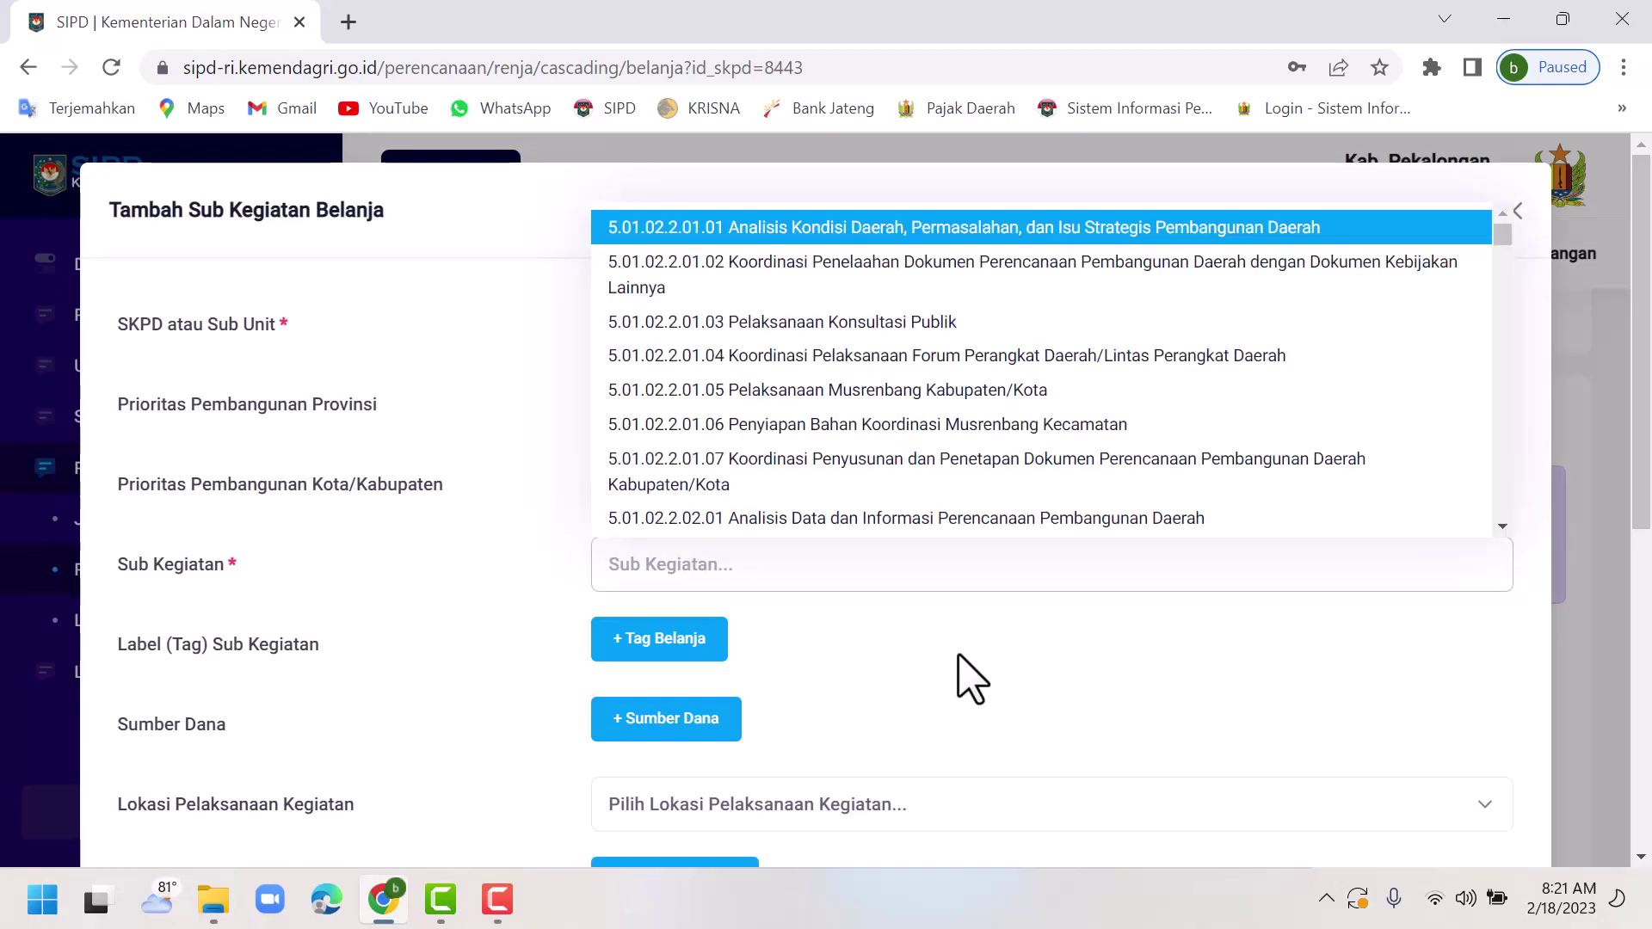
text(mus)
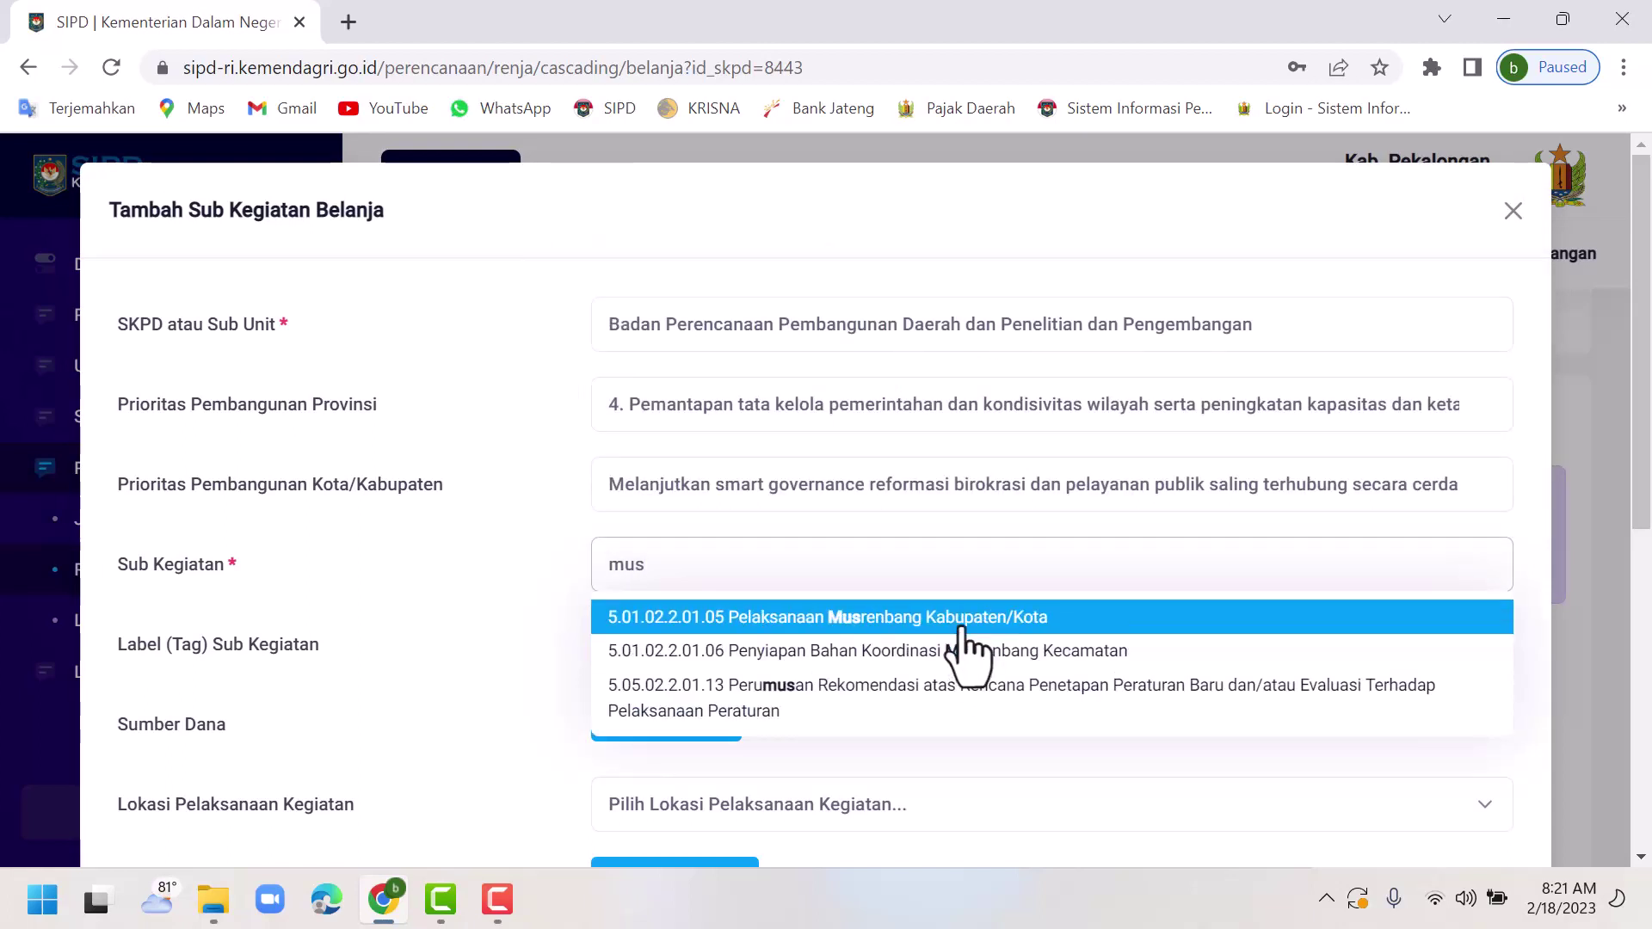
click(961, 624)
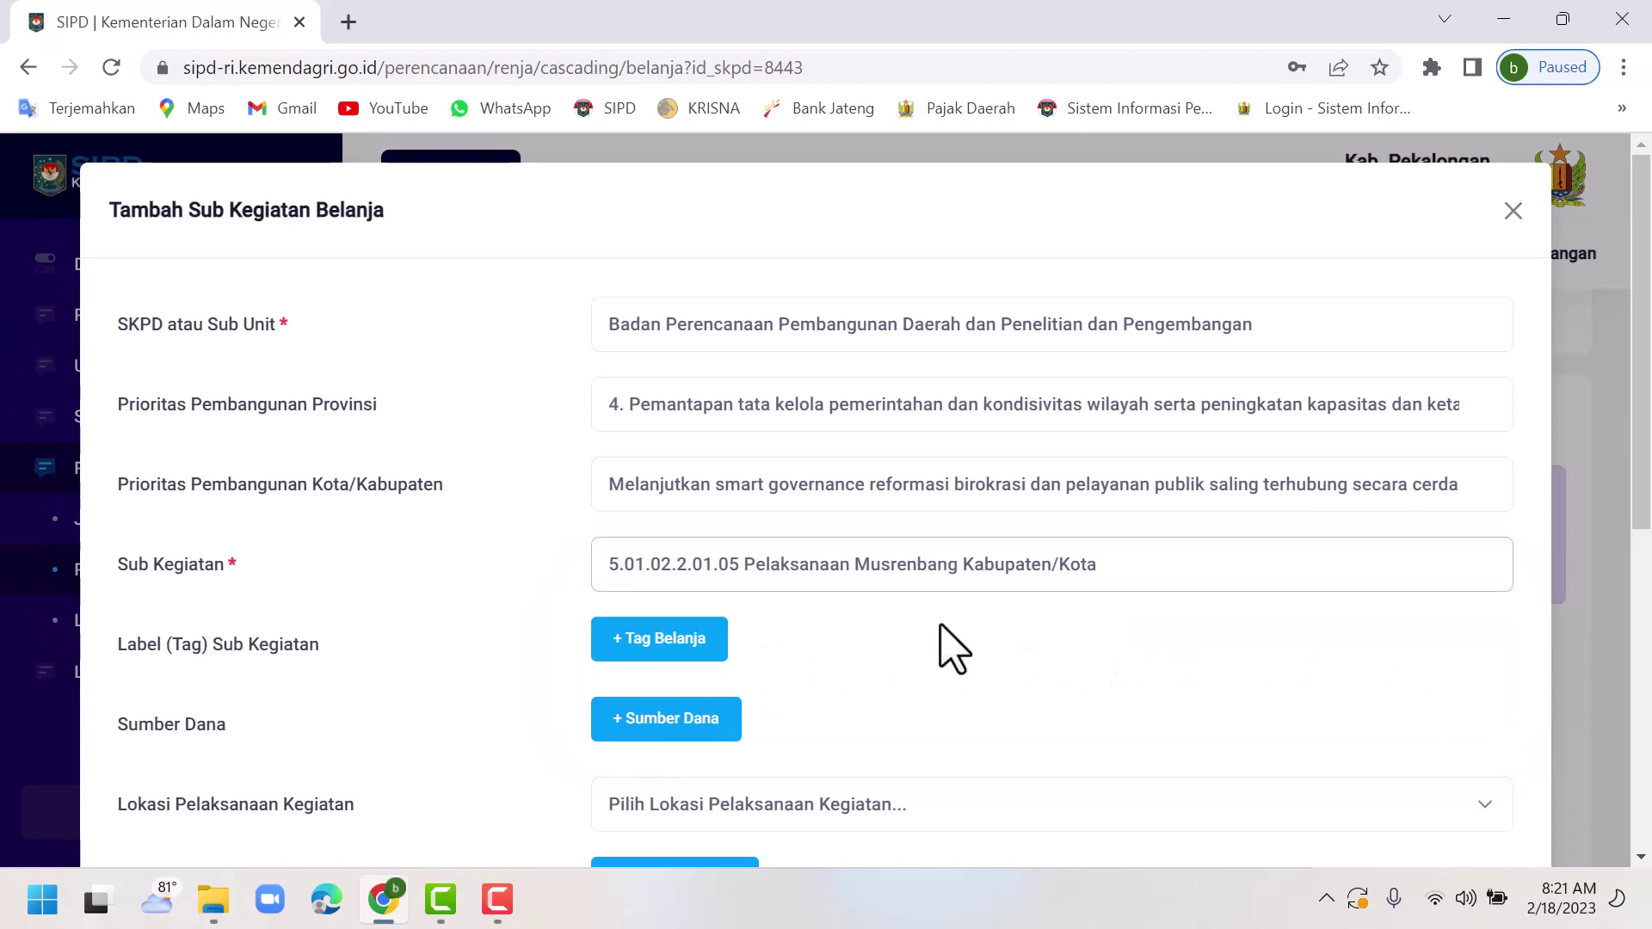
scroll(921, 663, down, 1)
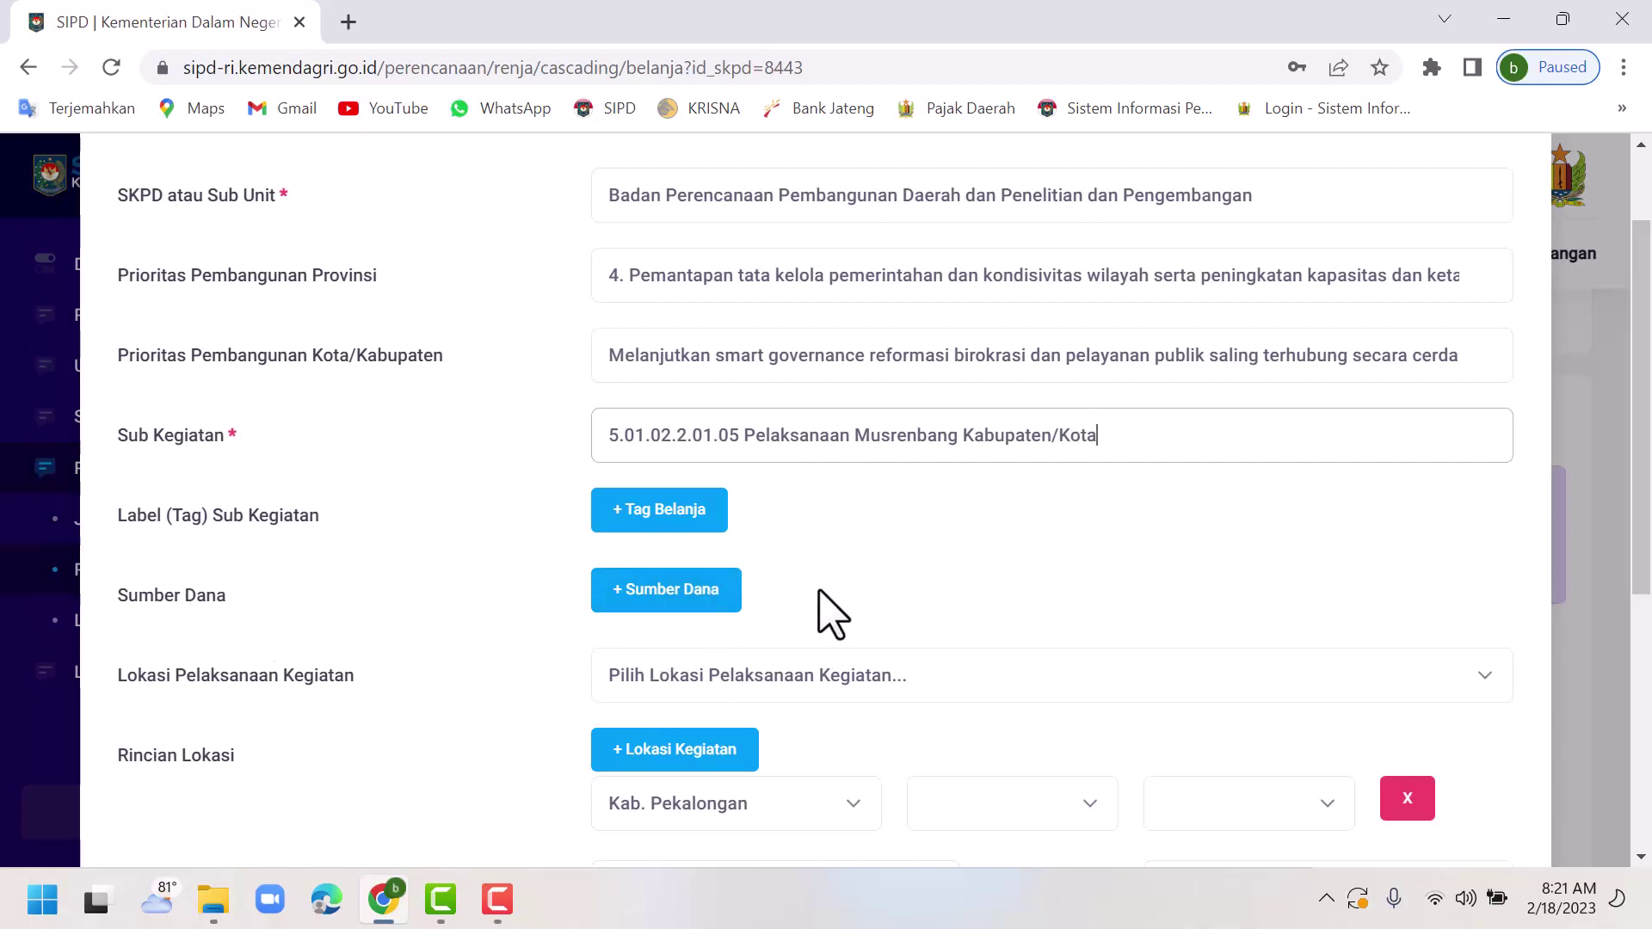
Add a funding source row set to Dana Transfer Umum-Dana Alokasi Umum.
click(654, 602)
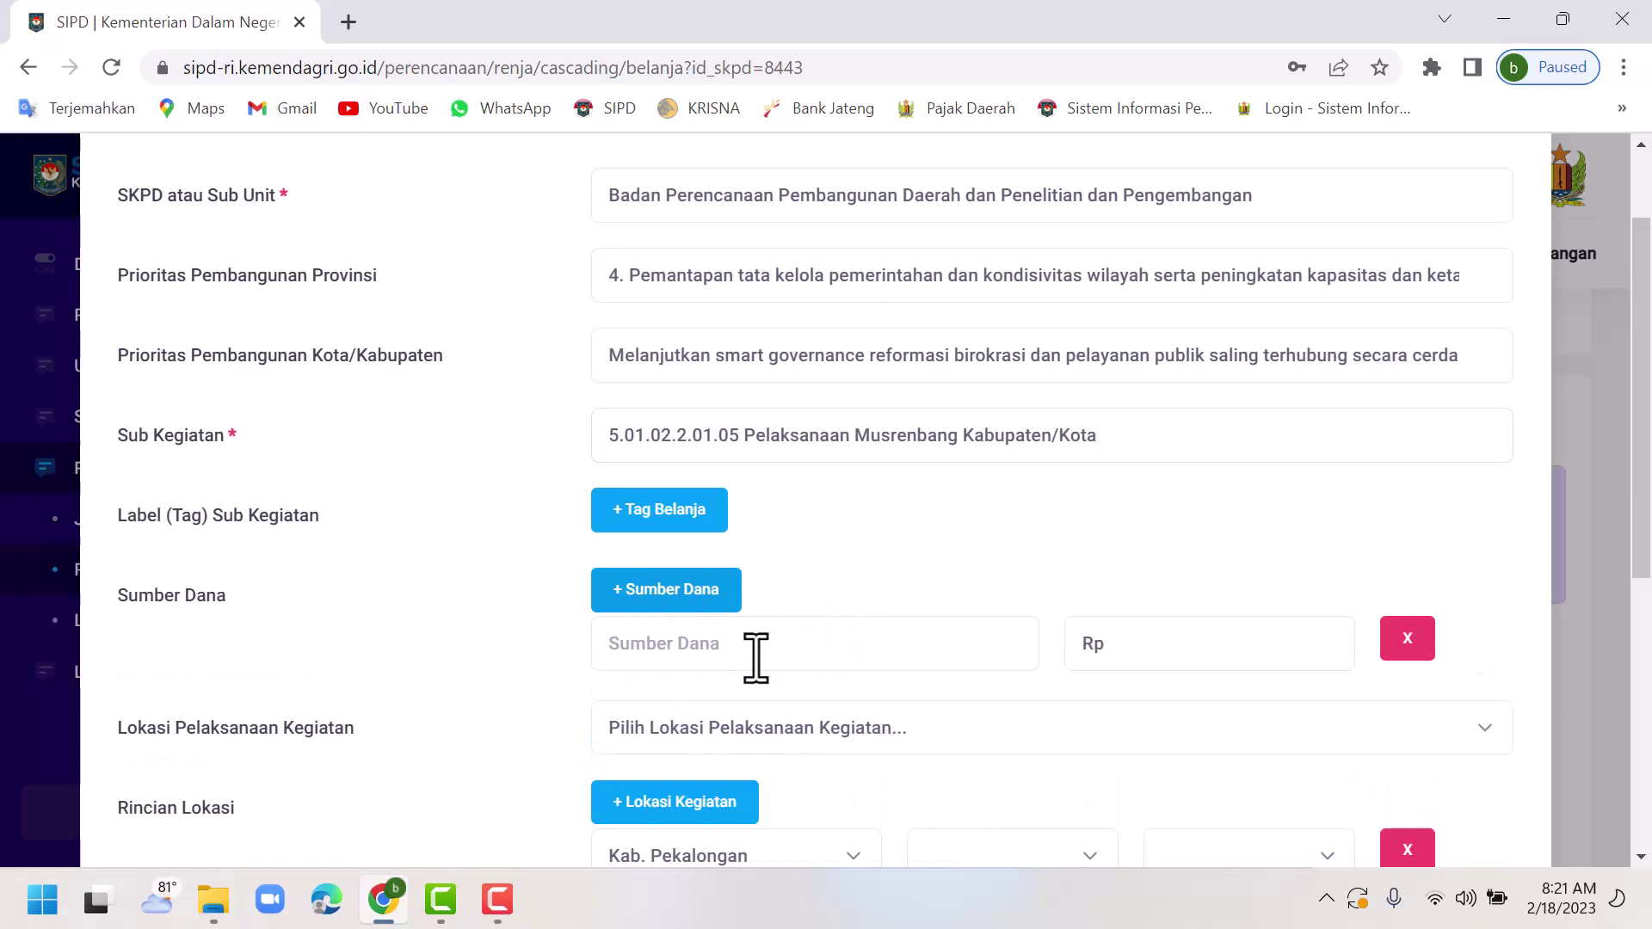
click(745, 654)
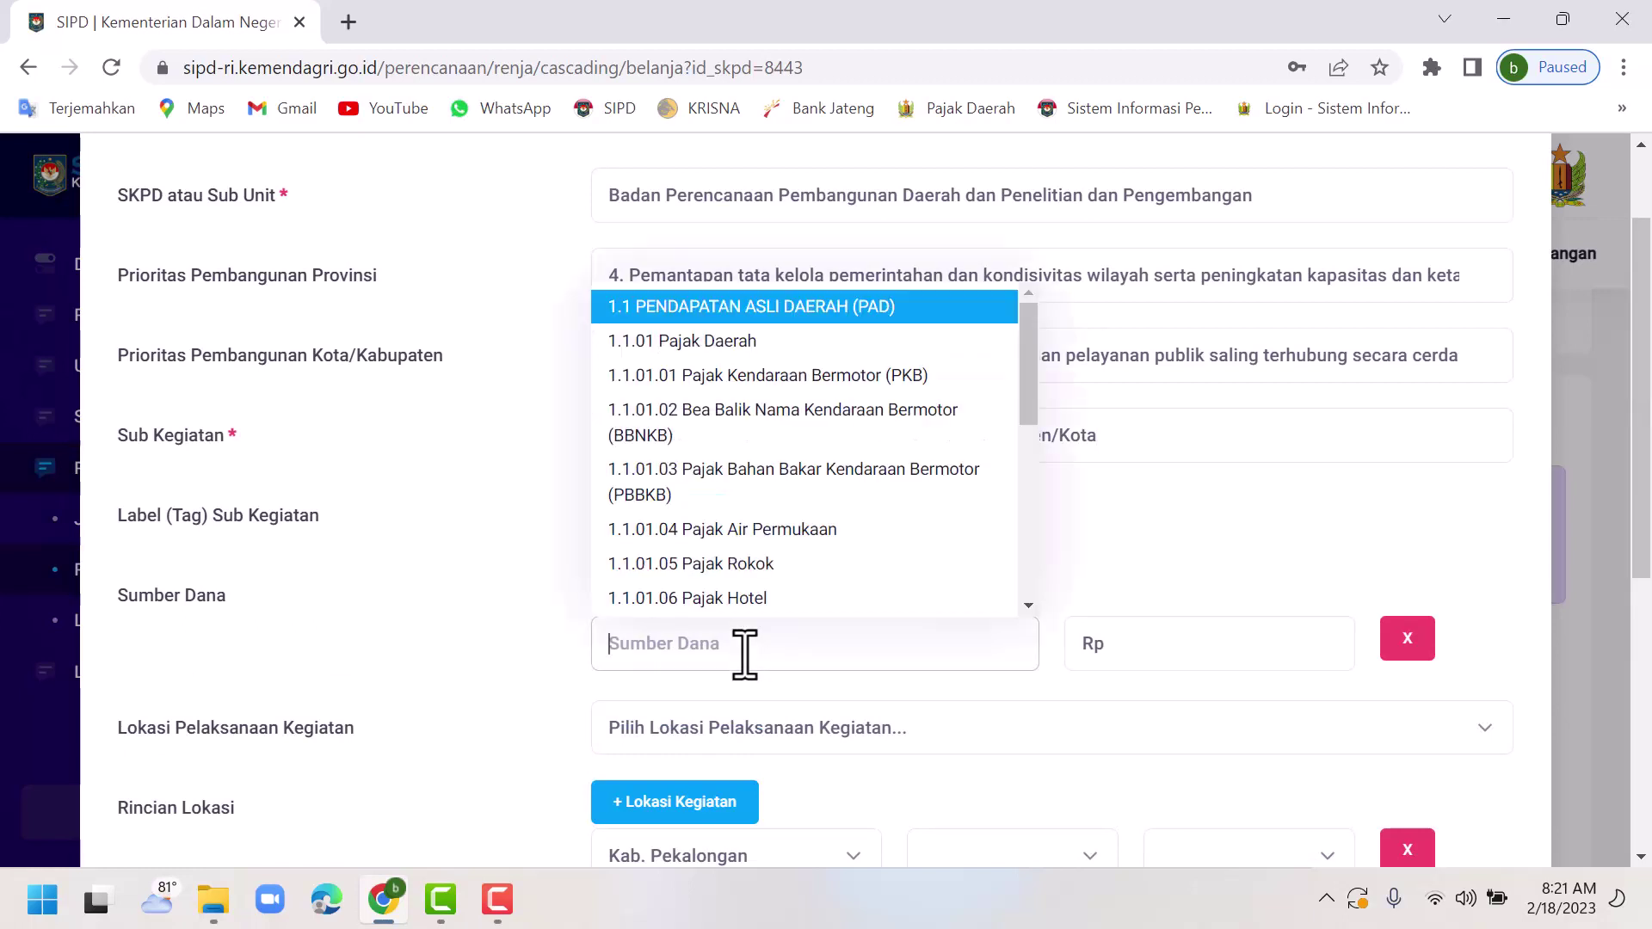
text(dana)
text(alokasi)
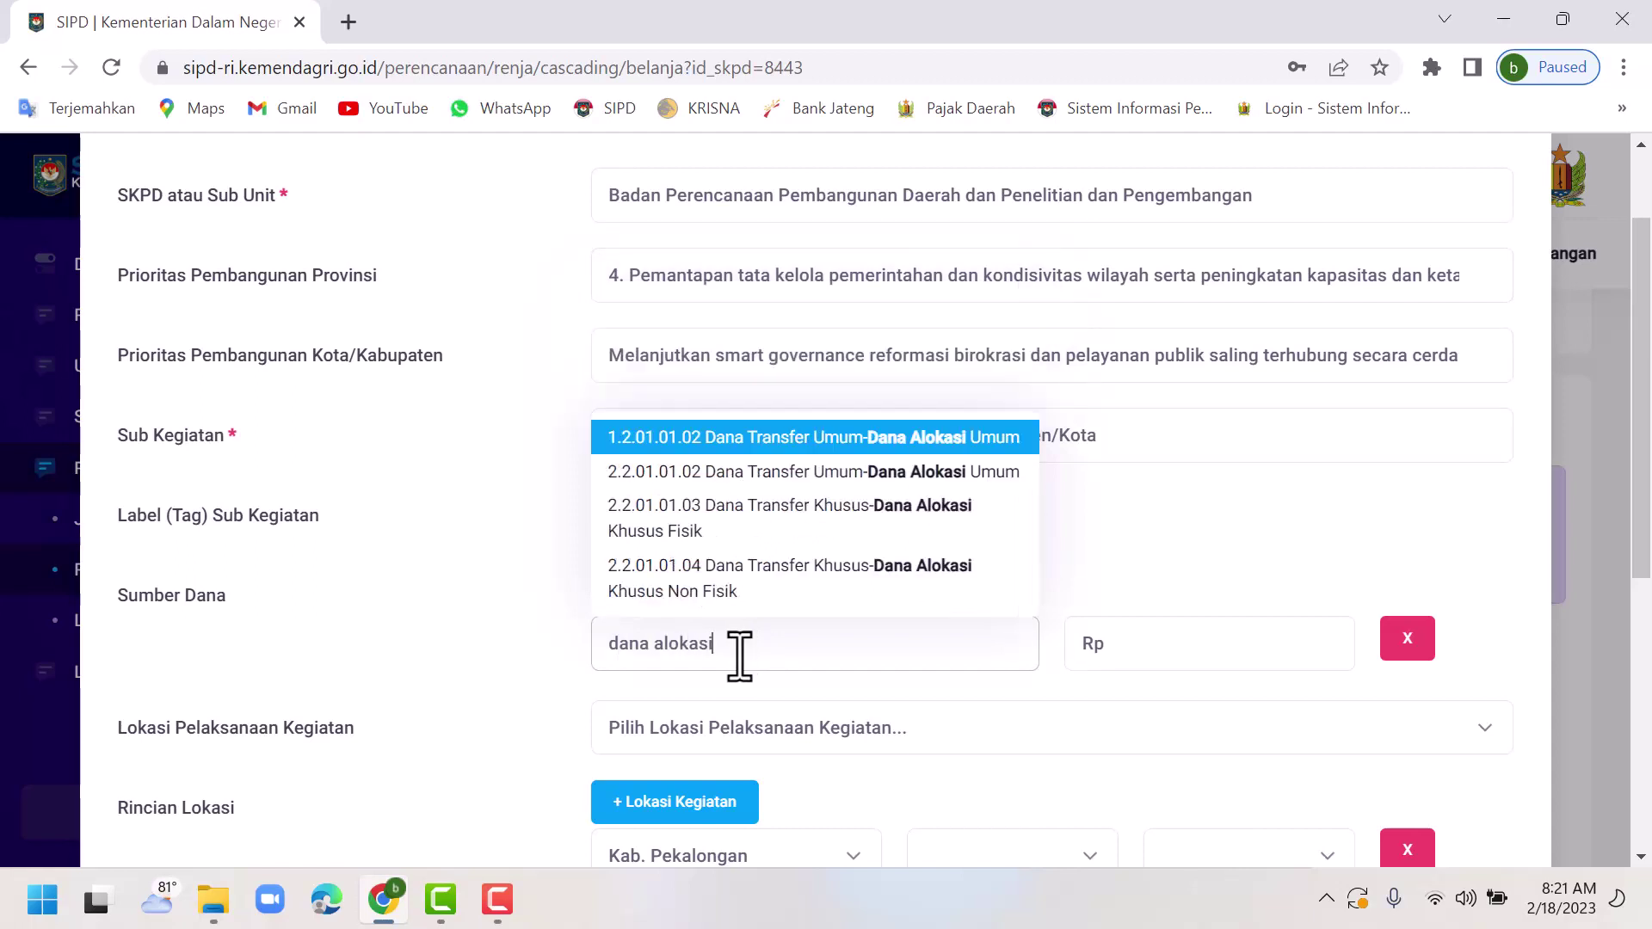
click(790, 439)
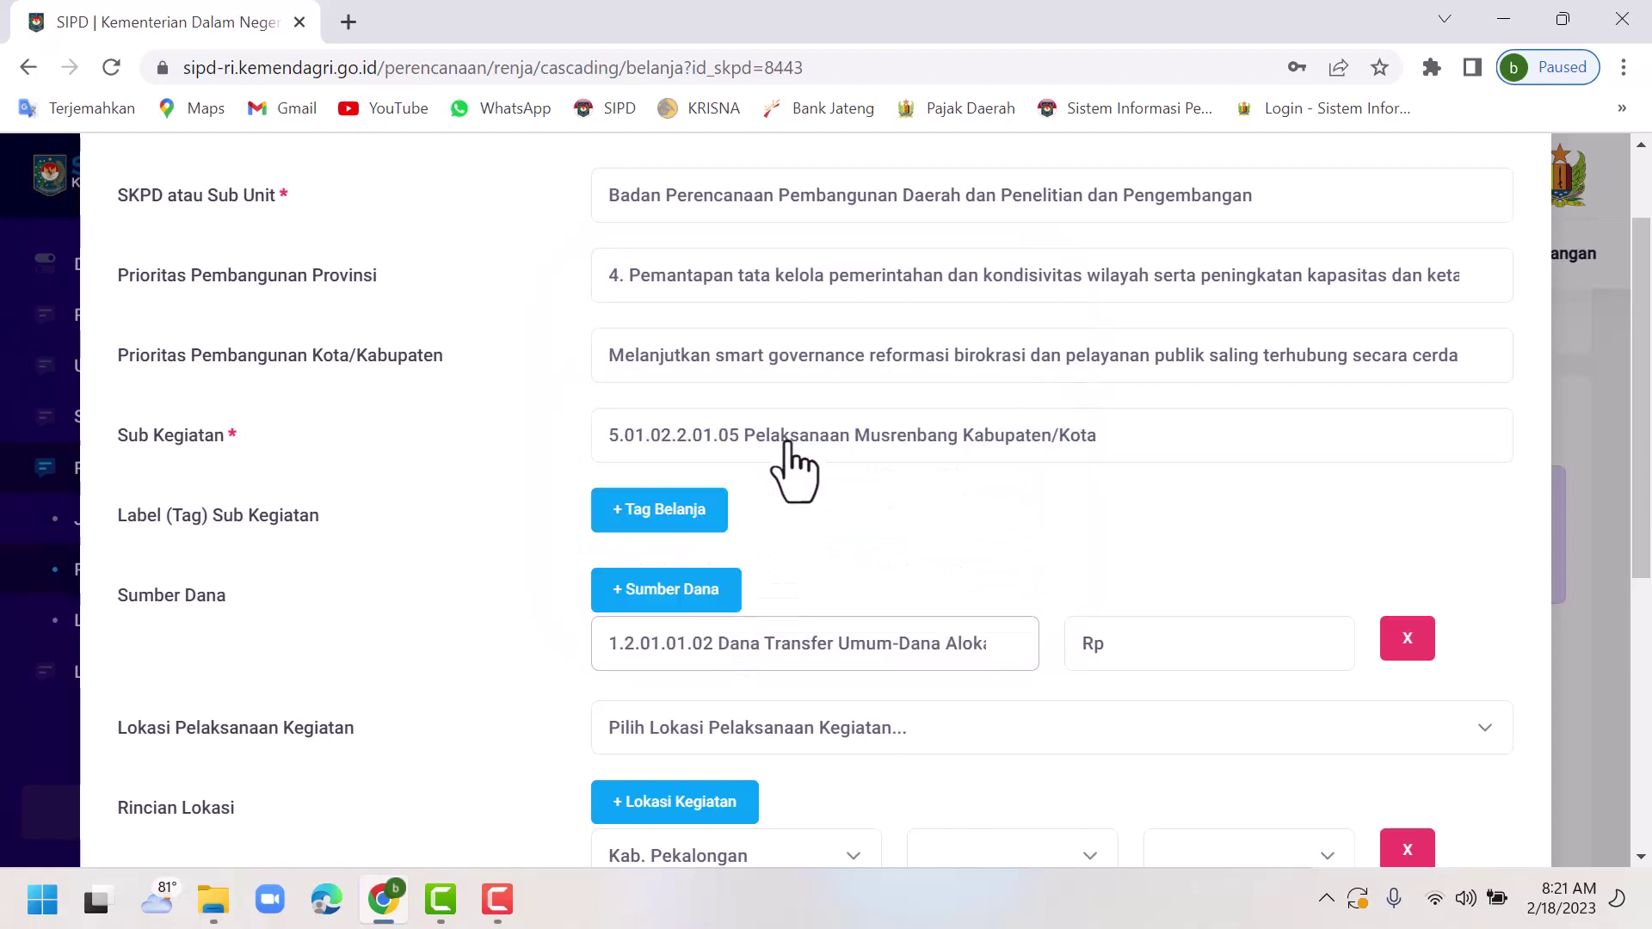
Enter Rp 200,000,000 as the funding amount.
click(1151, 659)
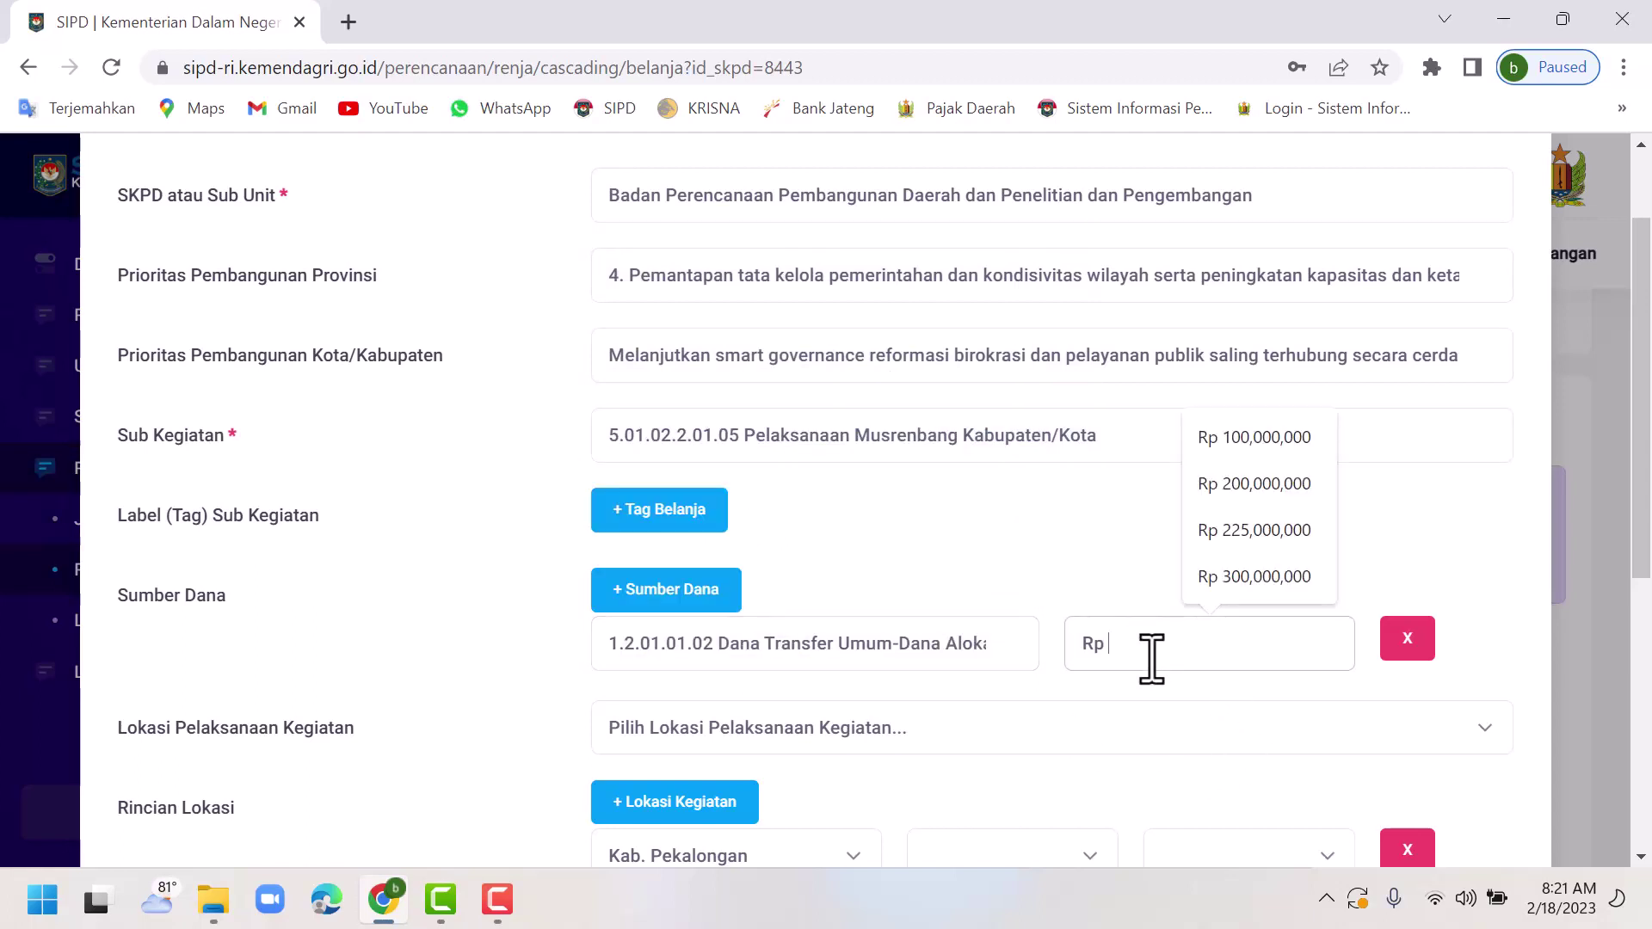
text(200)
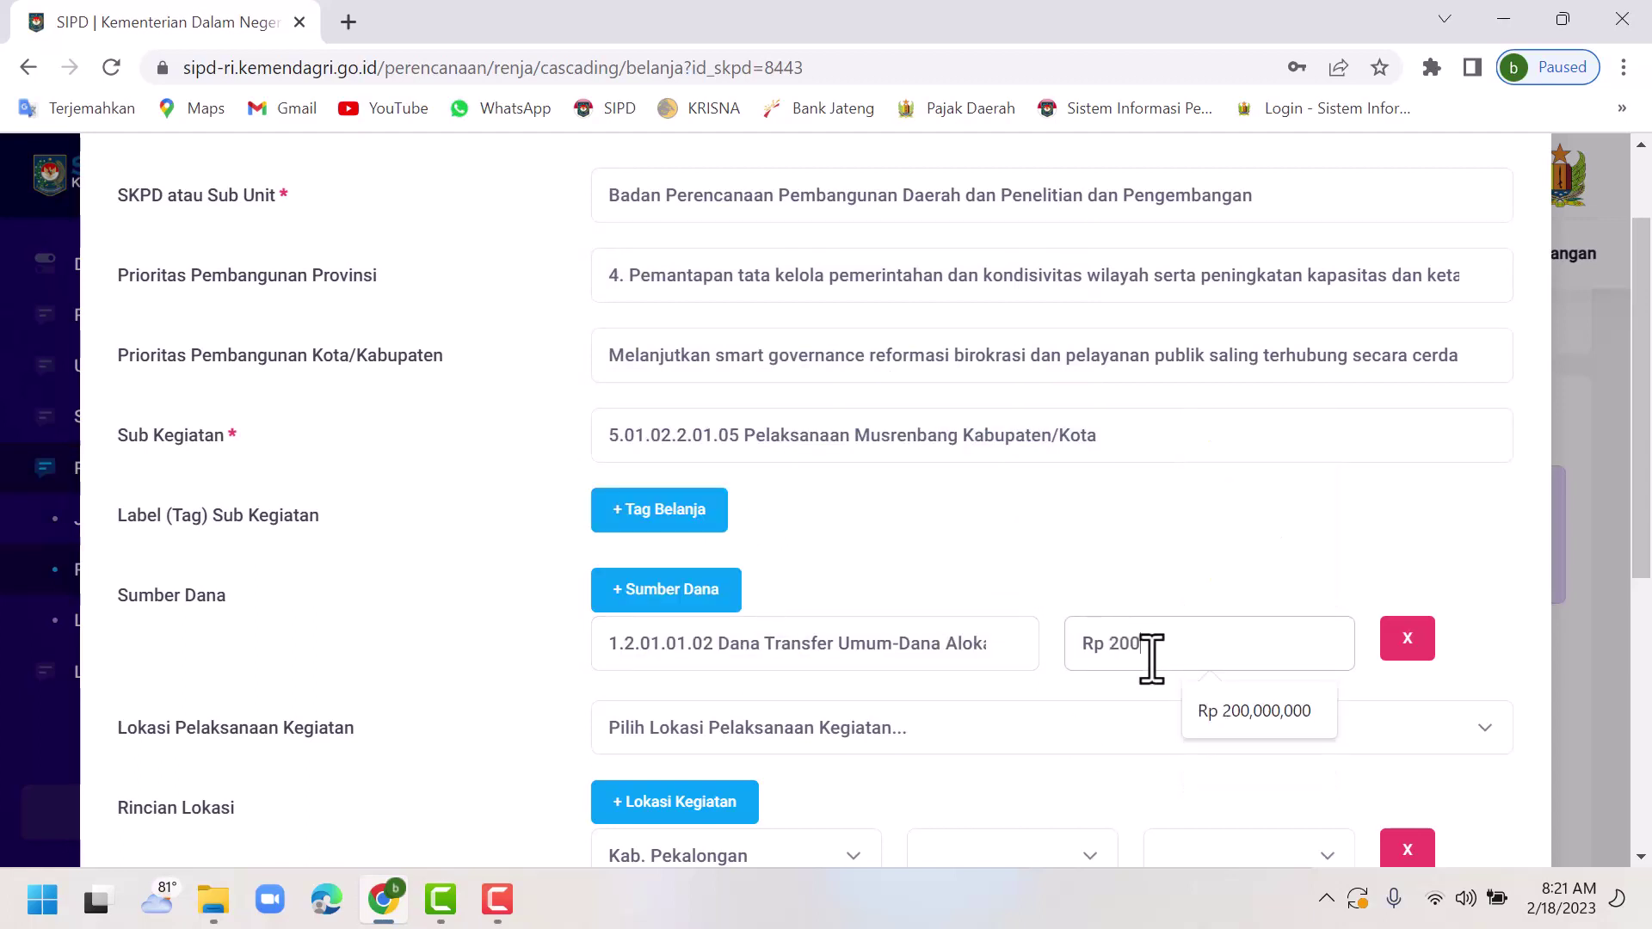
key(Down)
key(Return)
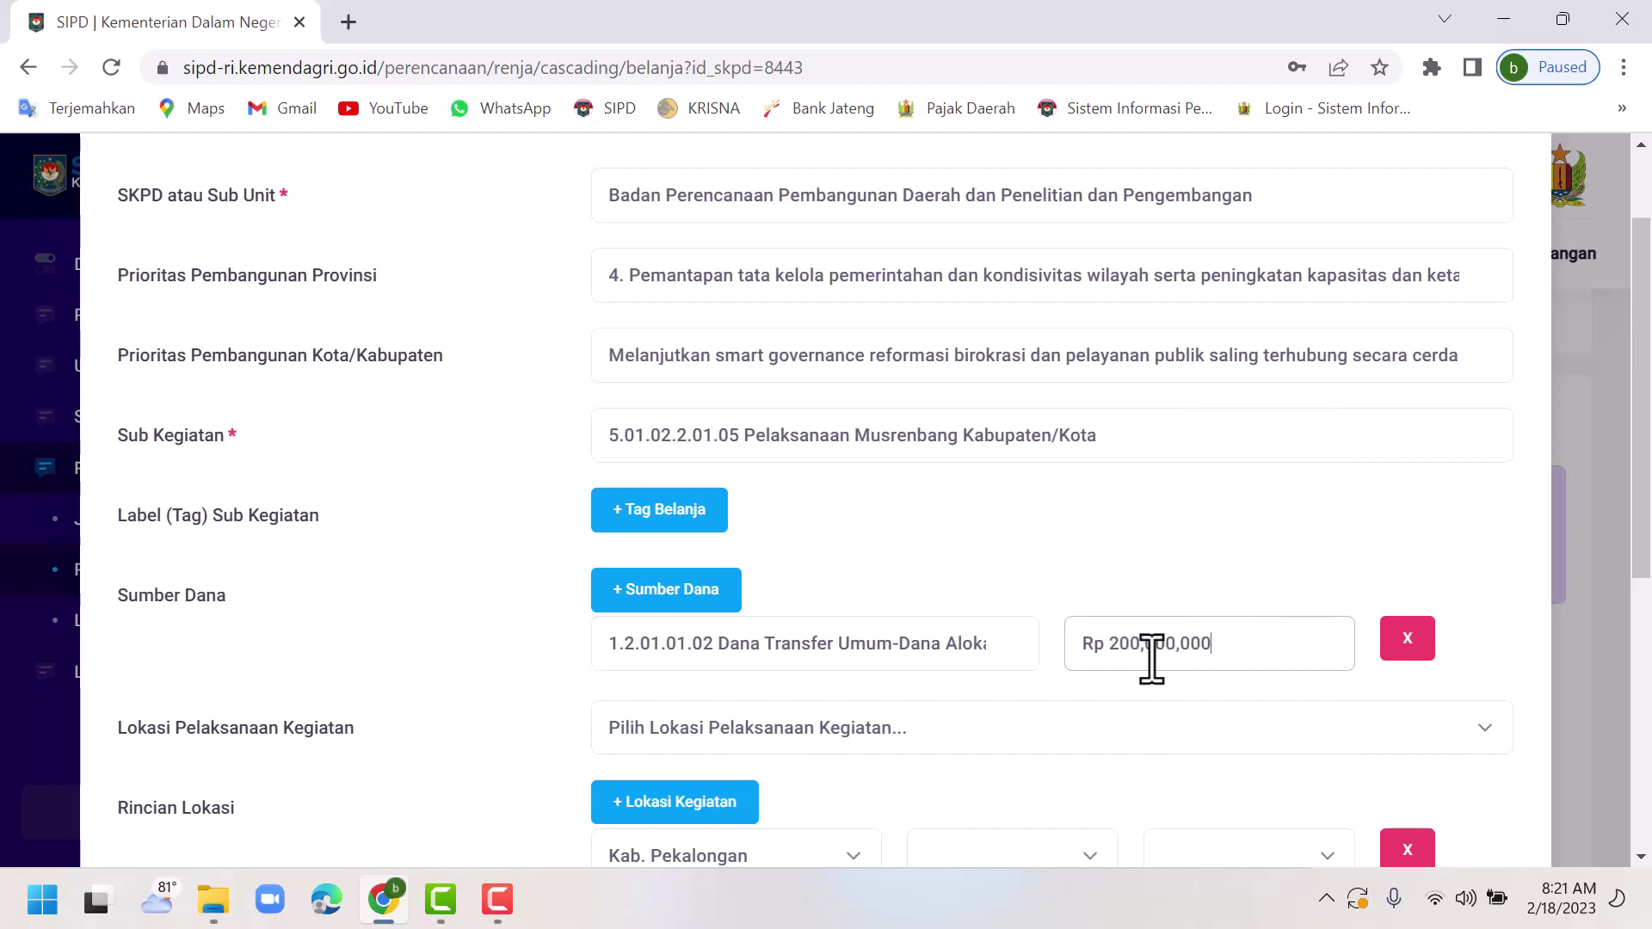
scroll(952, 561, down, 3)
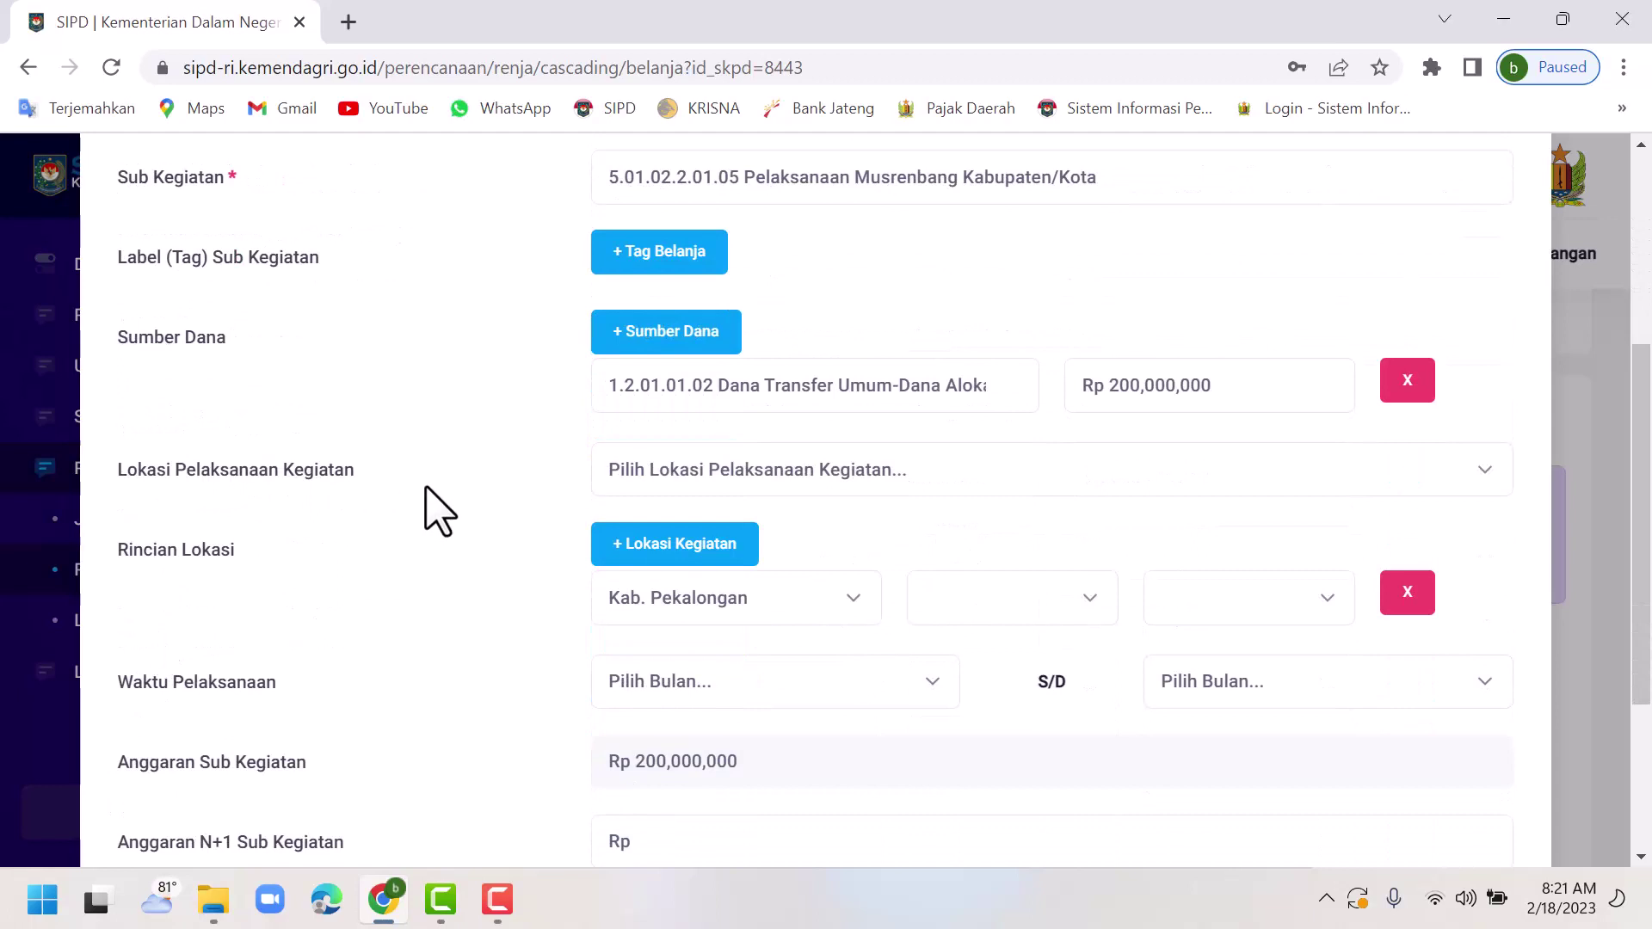
Set Lokasi Pelaksanaan and Rincian Lokasi to Kab. Pekalongan with Semua Kecamatan.
click(697, 489)
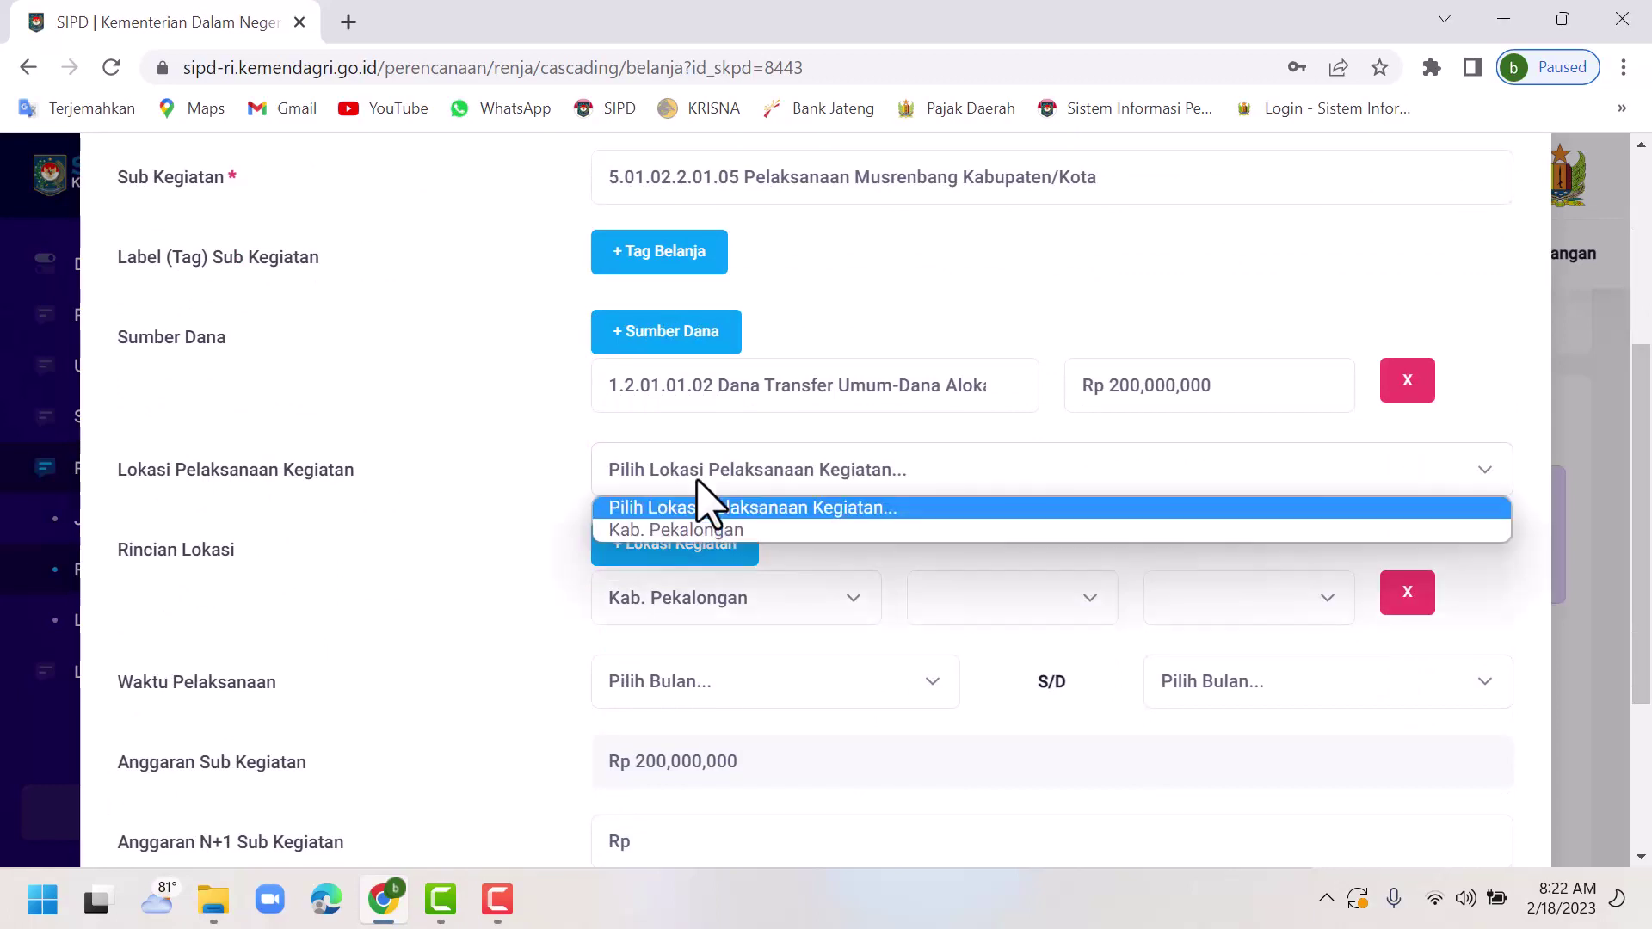
click(714, 531)
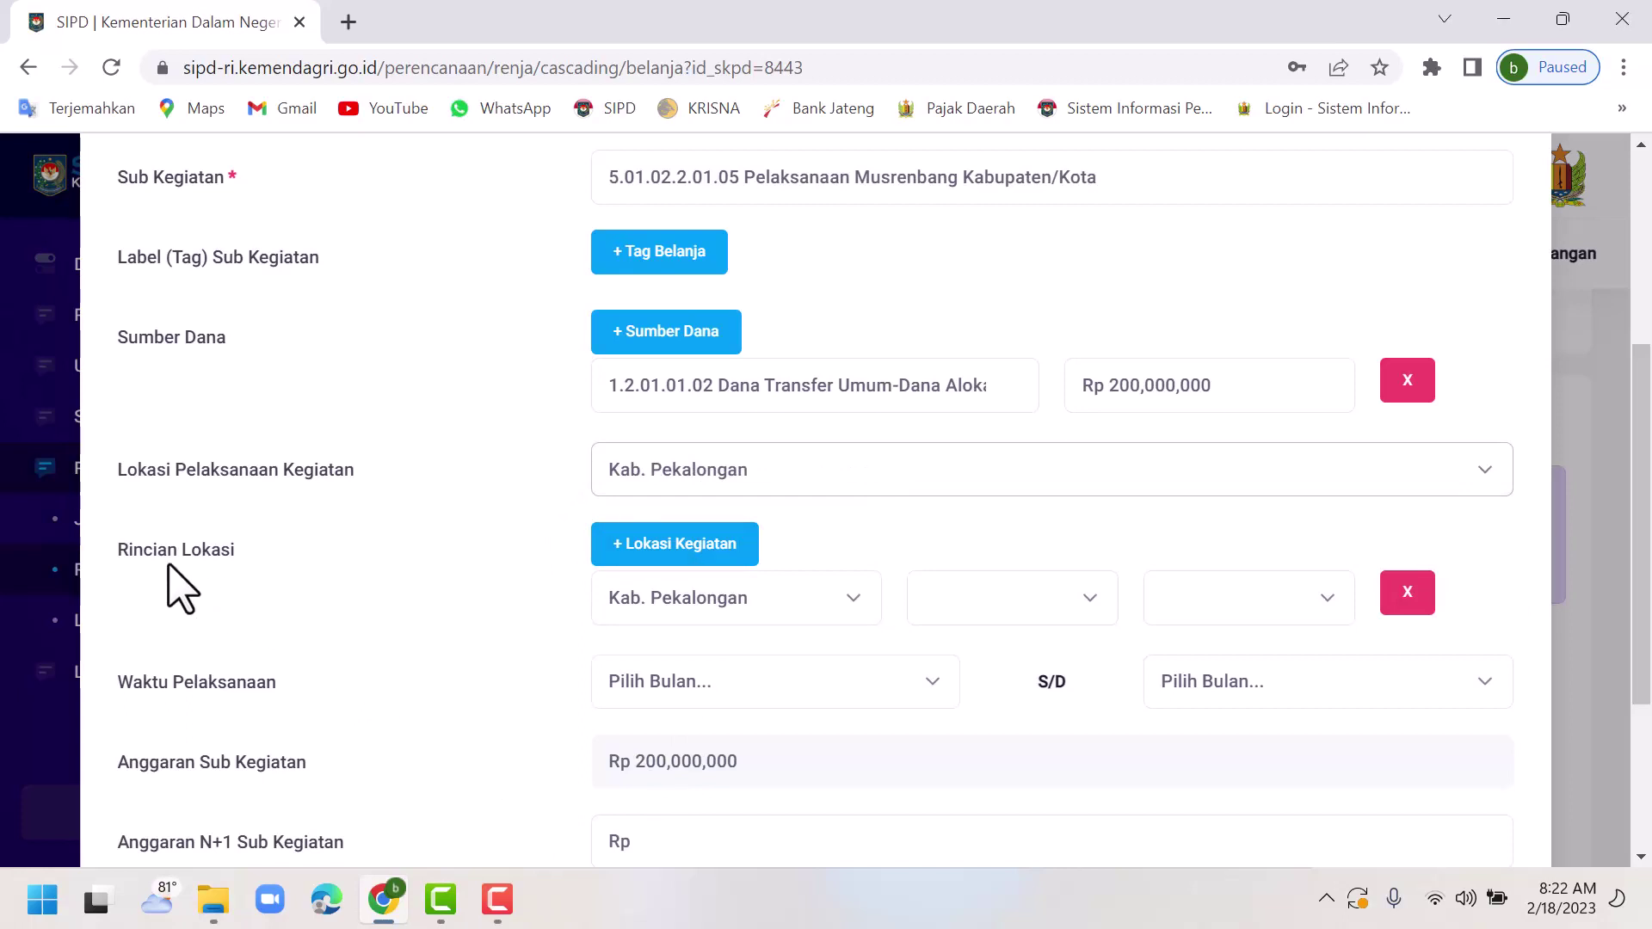
click(854, 612)
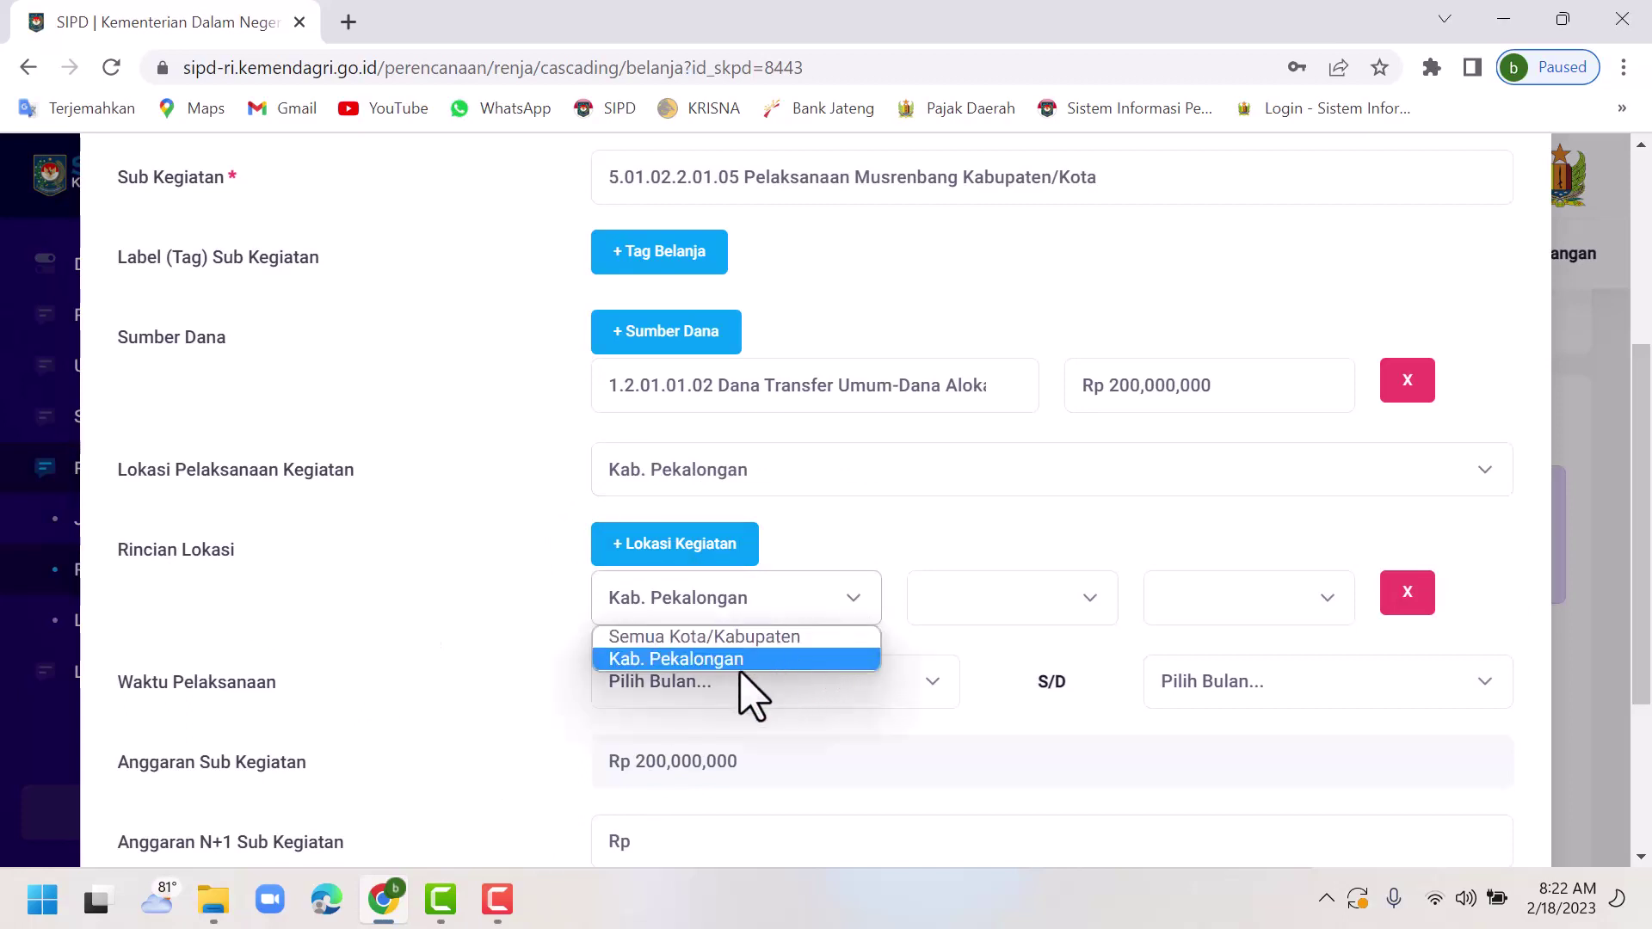
click(713, 660)
click(1072, 604)
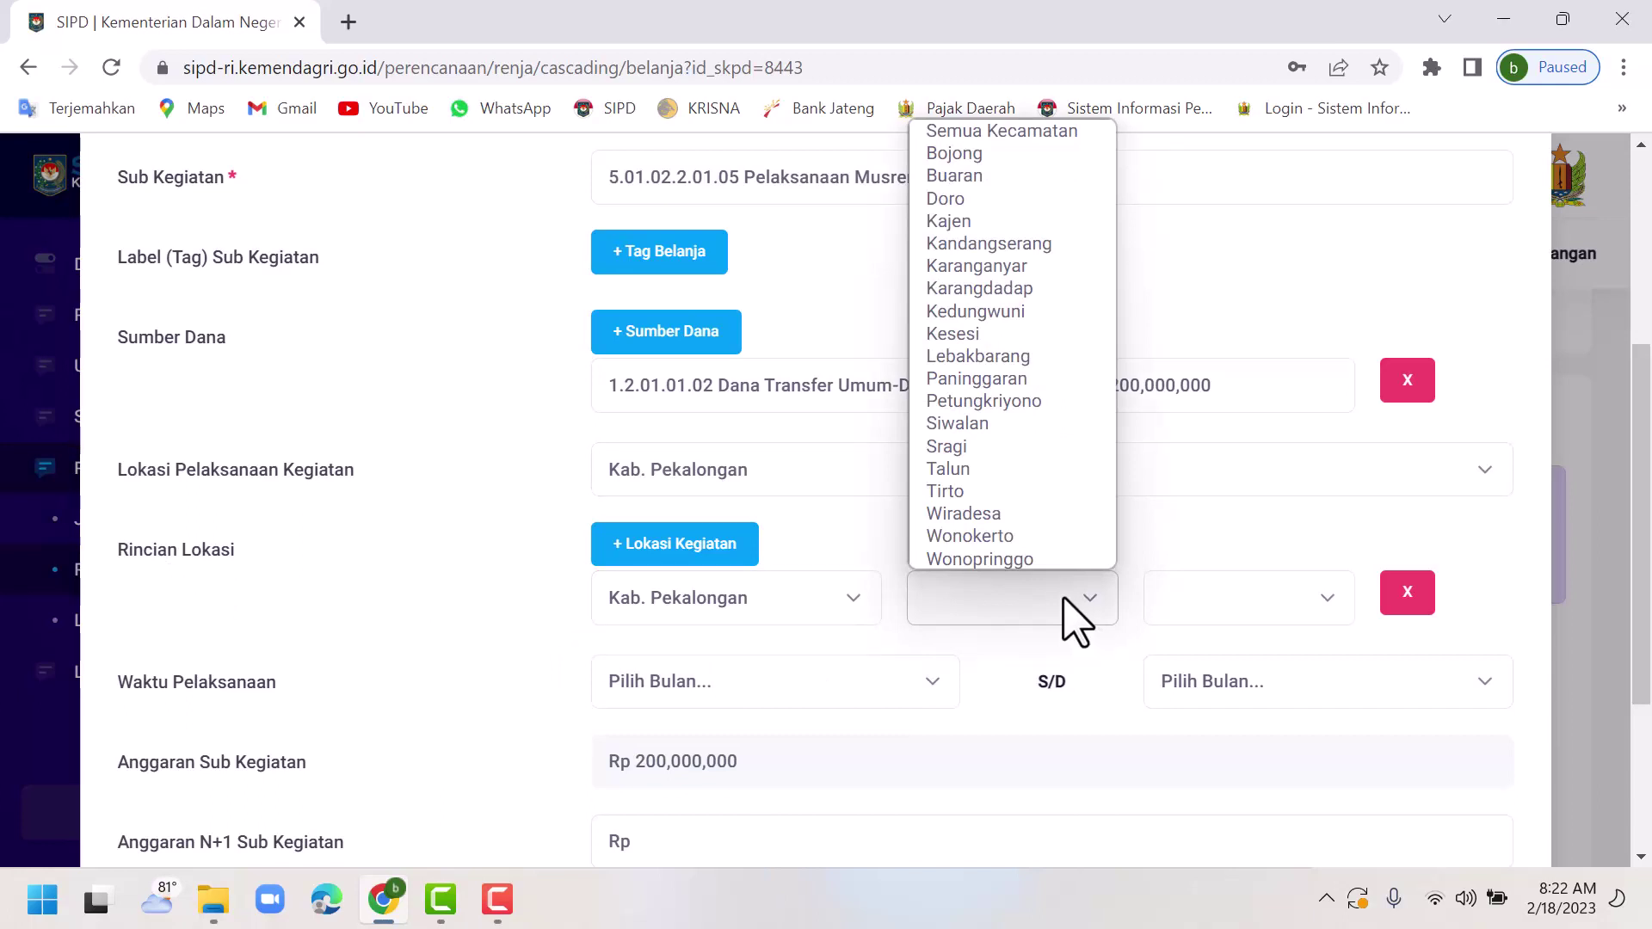
click(1024, 134)
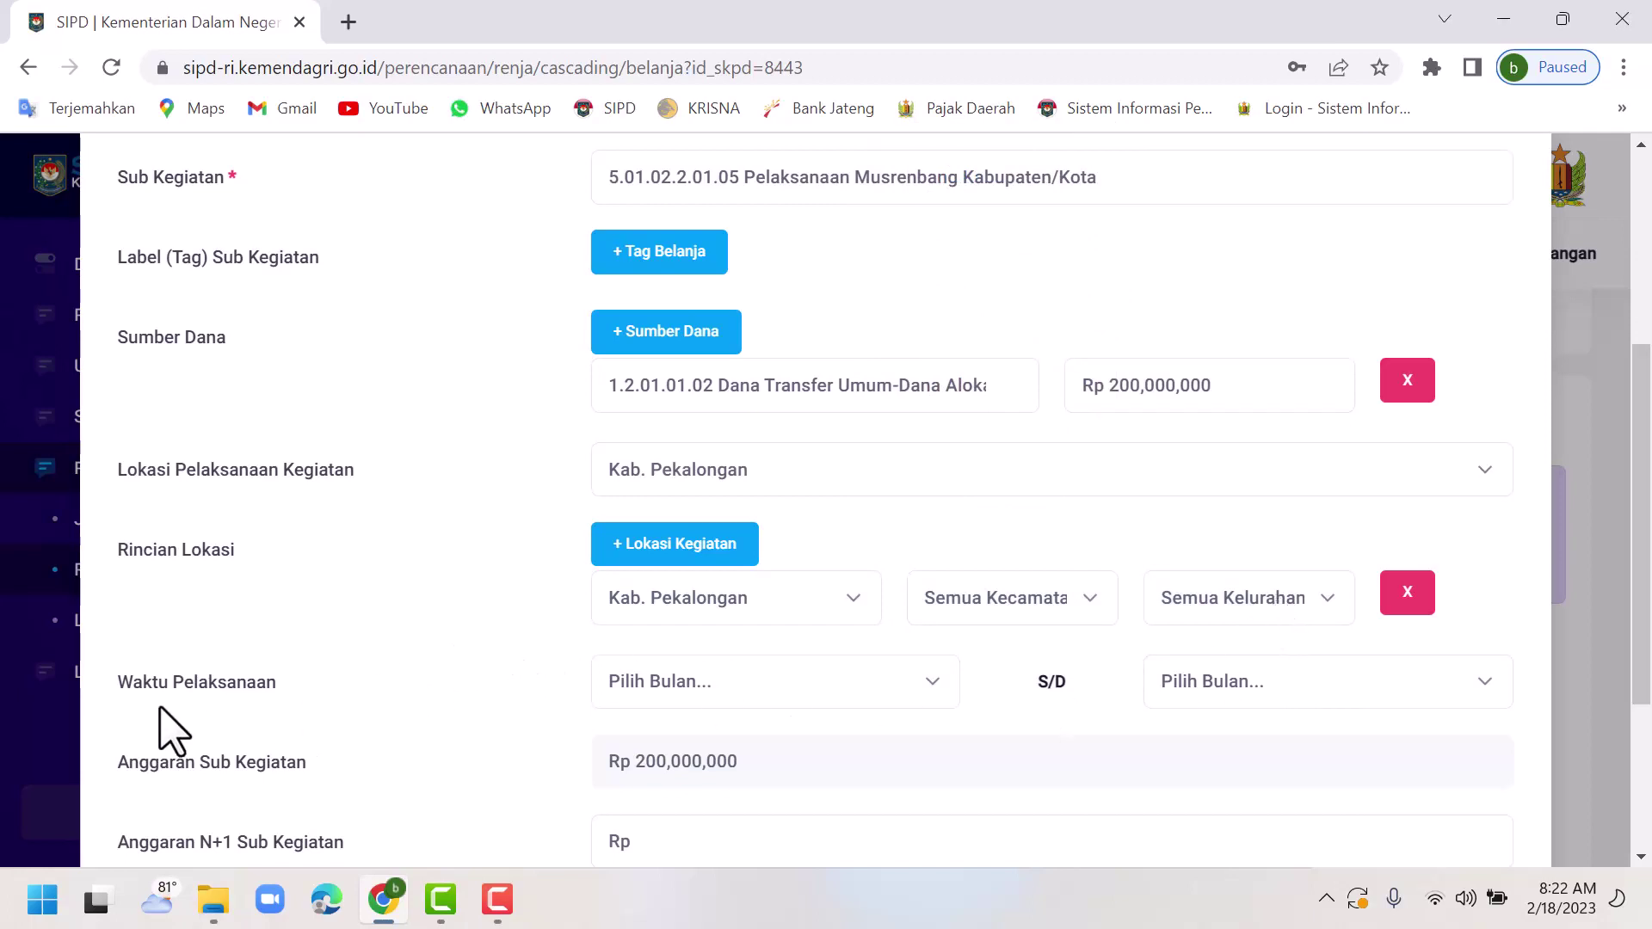
Set Waktu Pelaksanaan to run from Januari to Desember.
scroll(206, 731, down, 1)
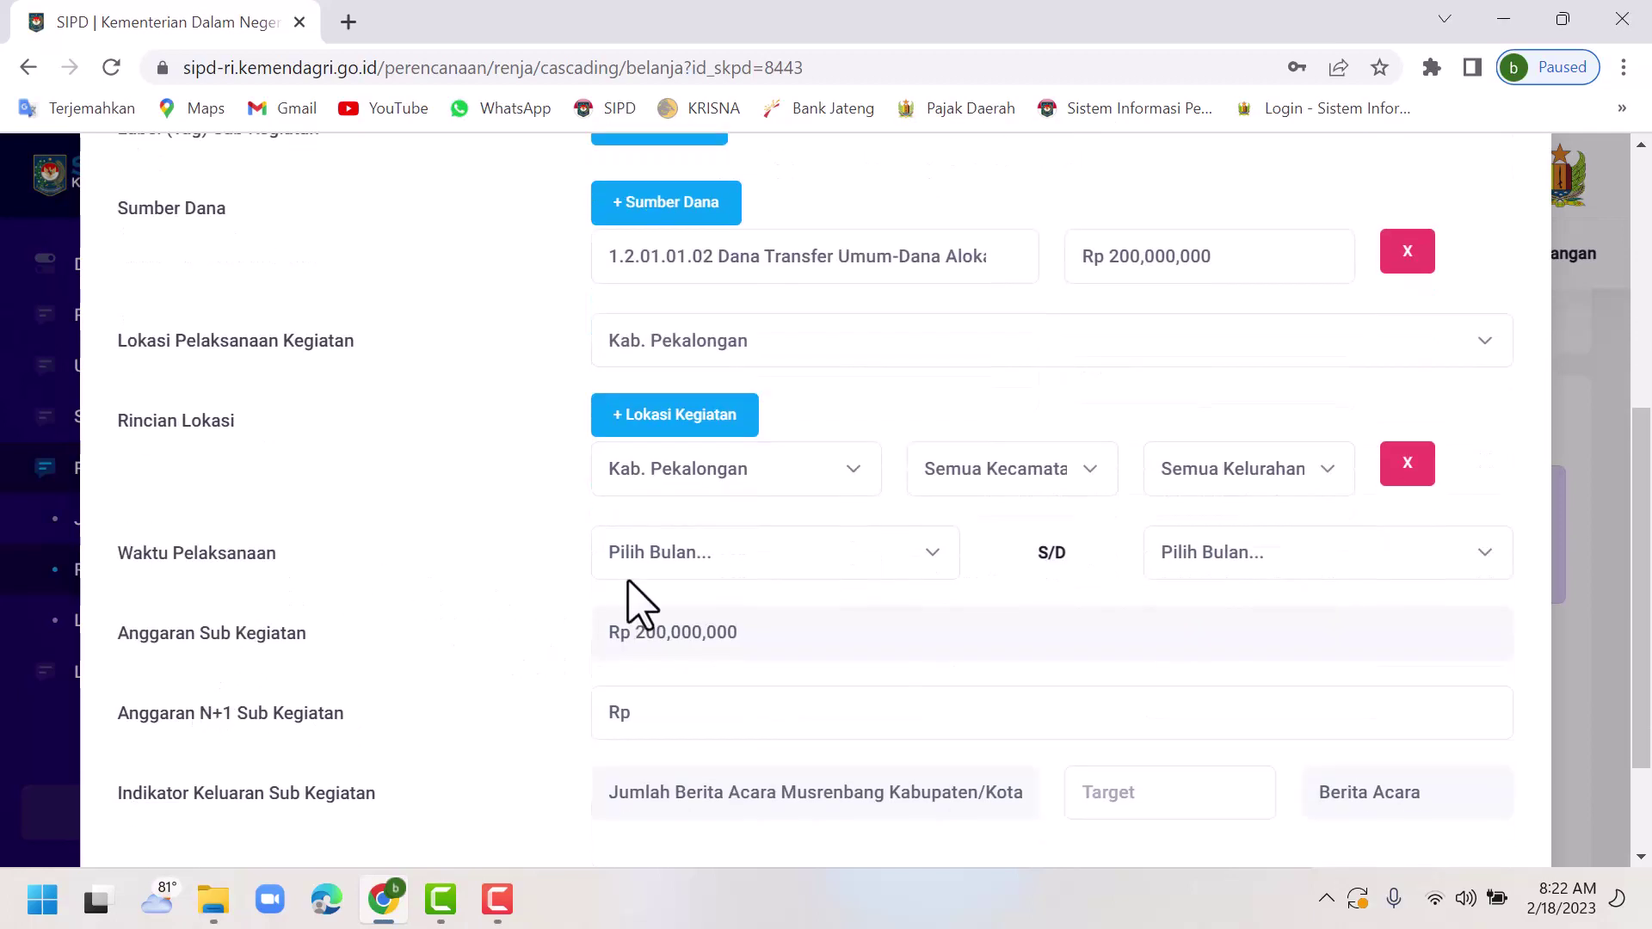
click(914, 566)
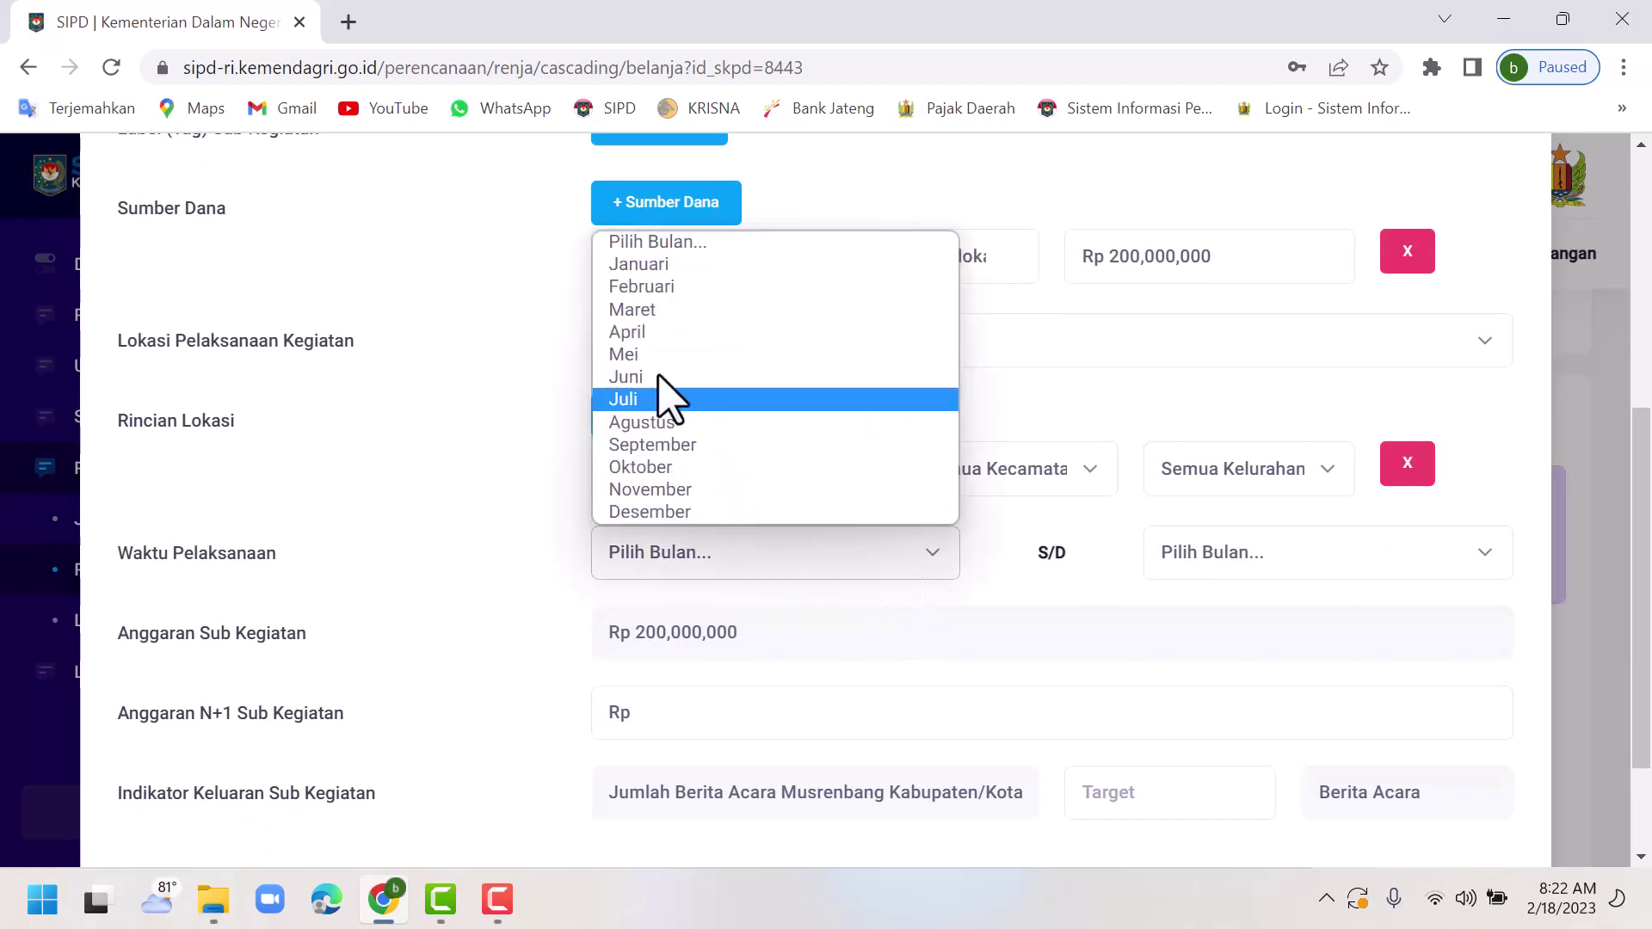
click(644, 265)
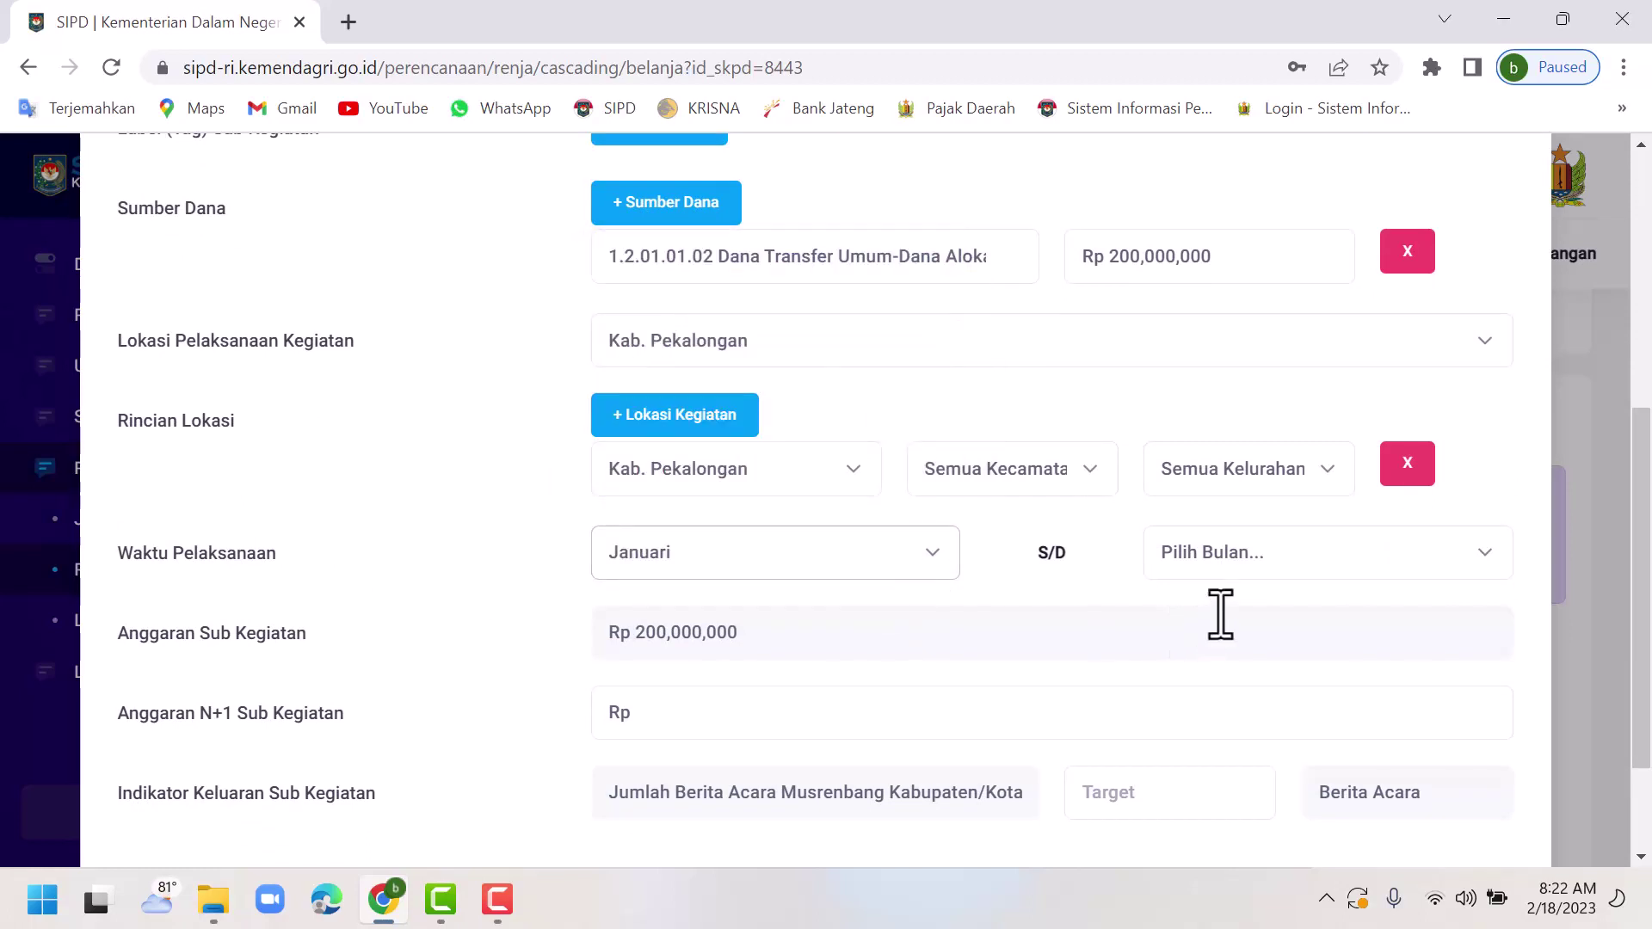
click(1253, 560)
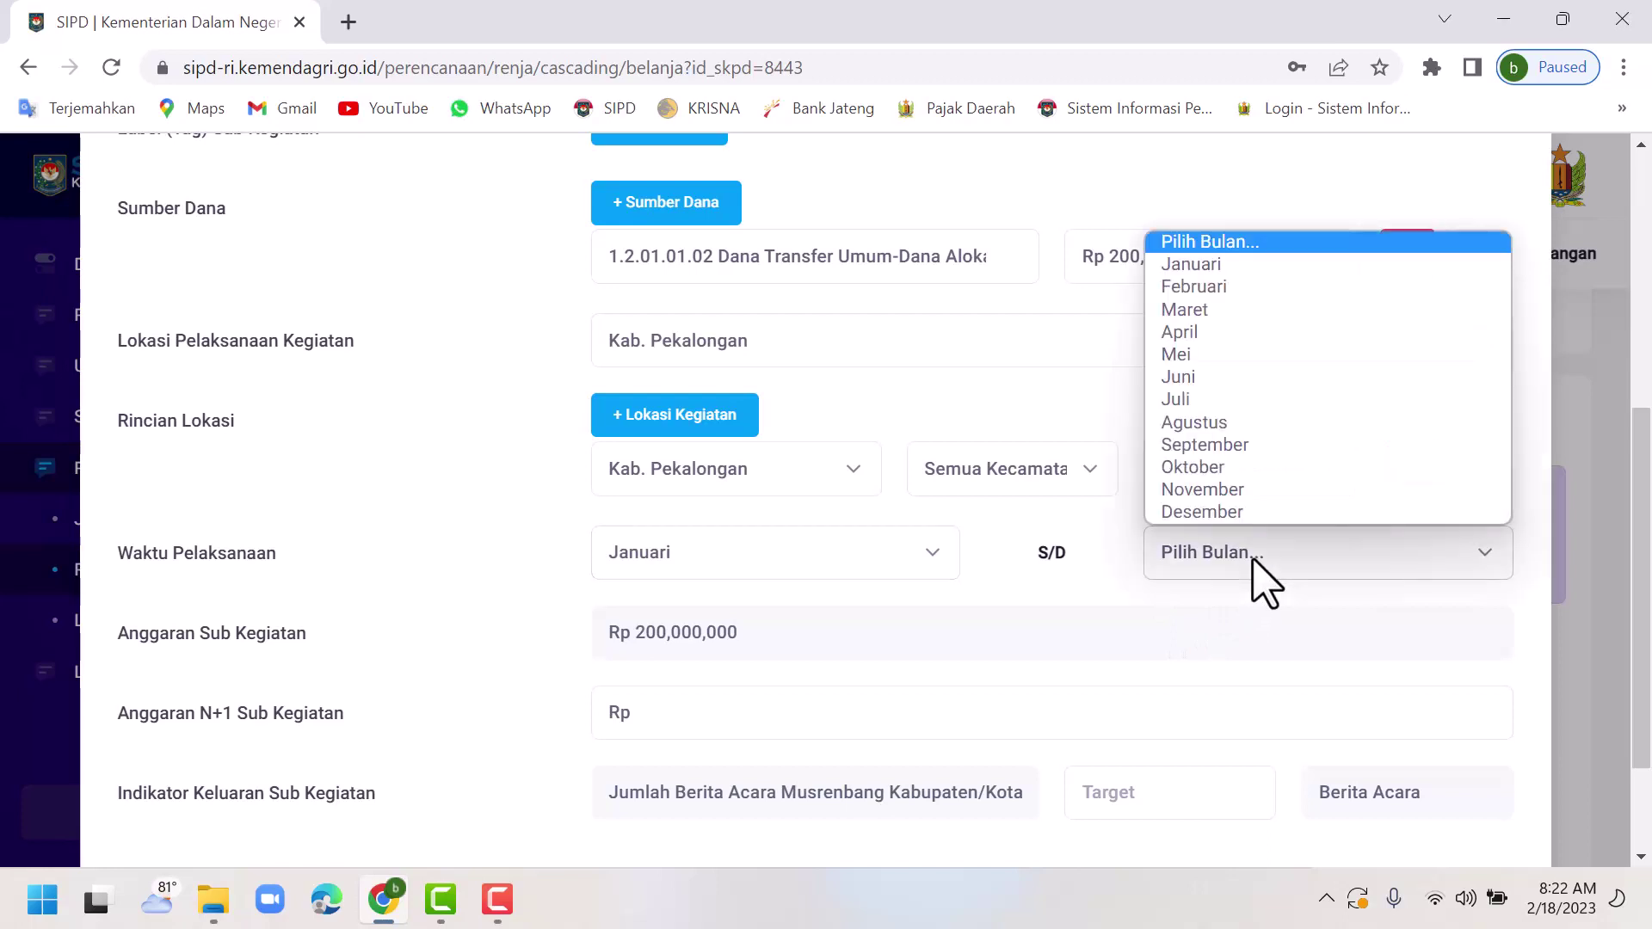
click(1243, 514)
scroll(1103, 637, down, 1)
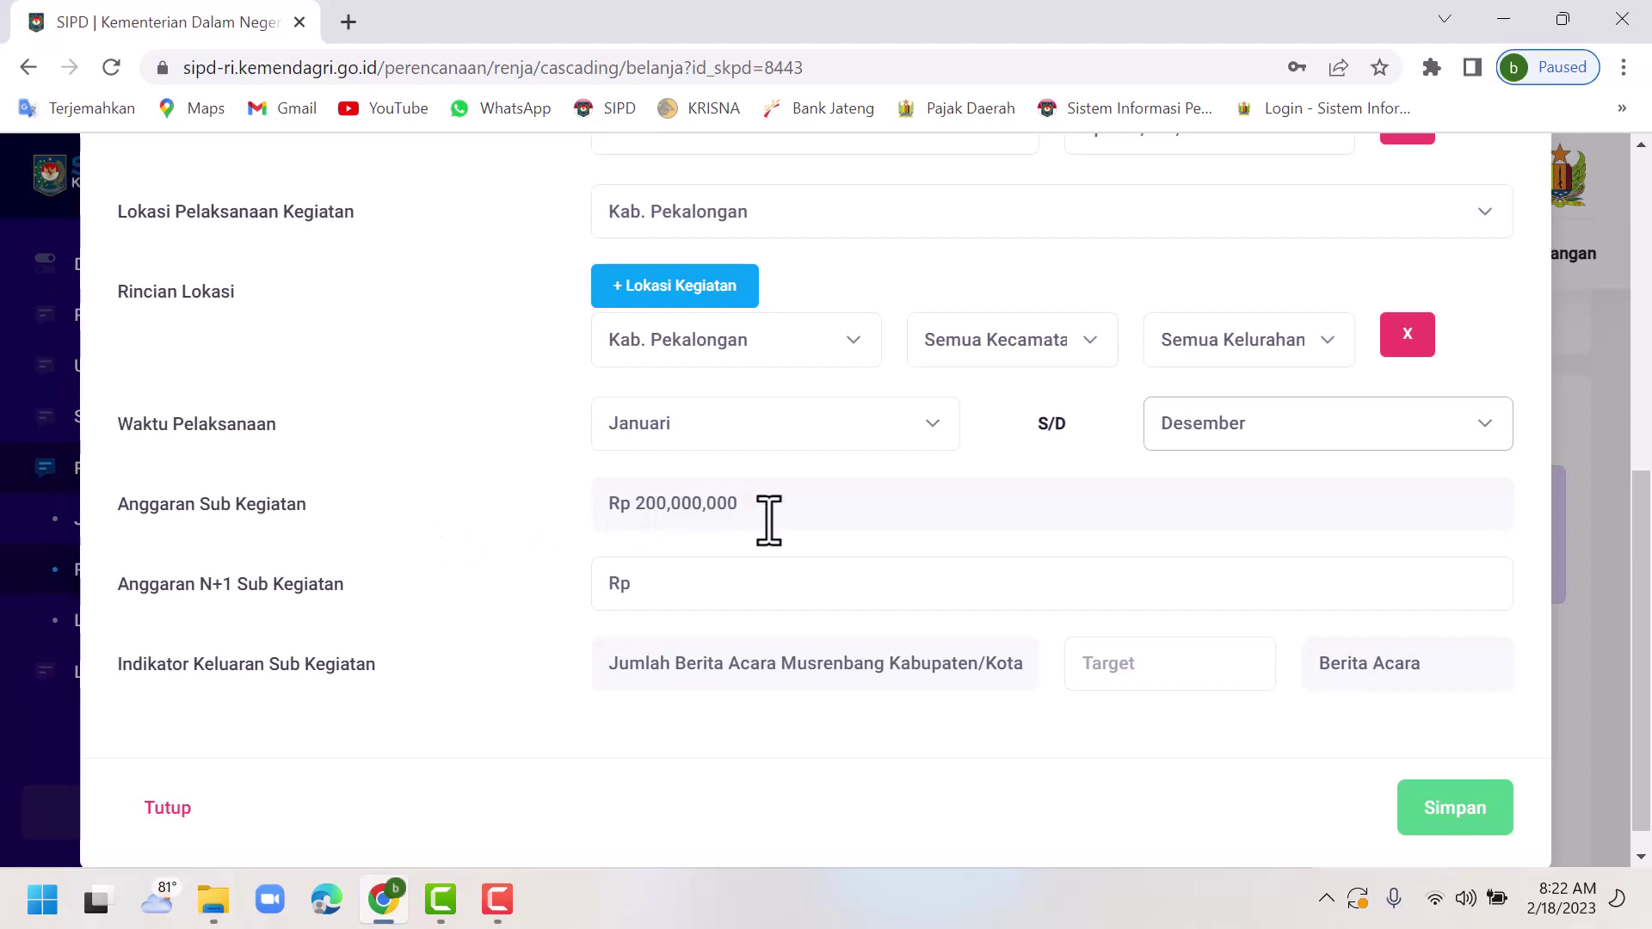
Enter 220,000,000 as the Anggaran N+1 budget for next year.
scroll(877, 523, up, 1)
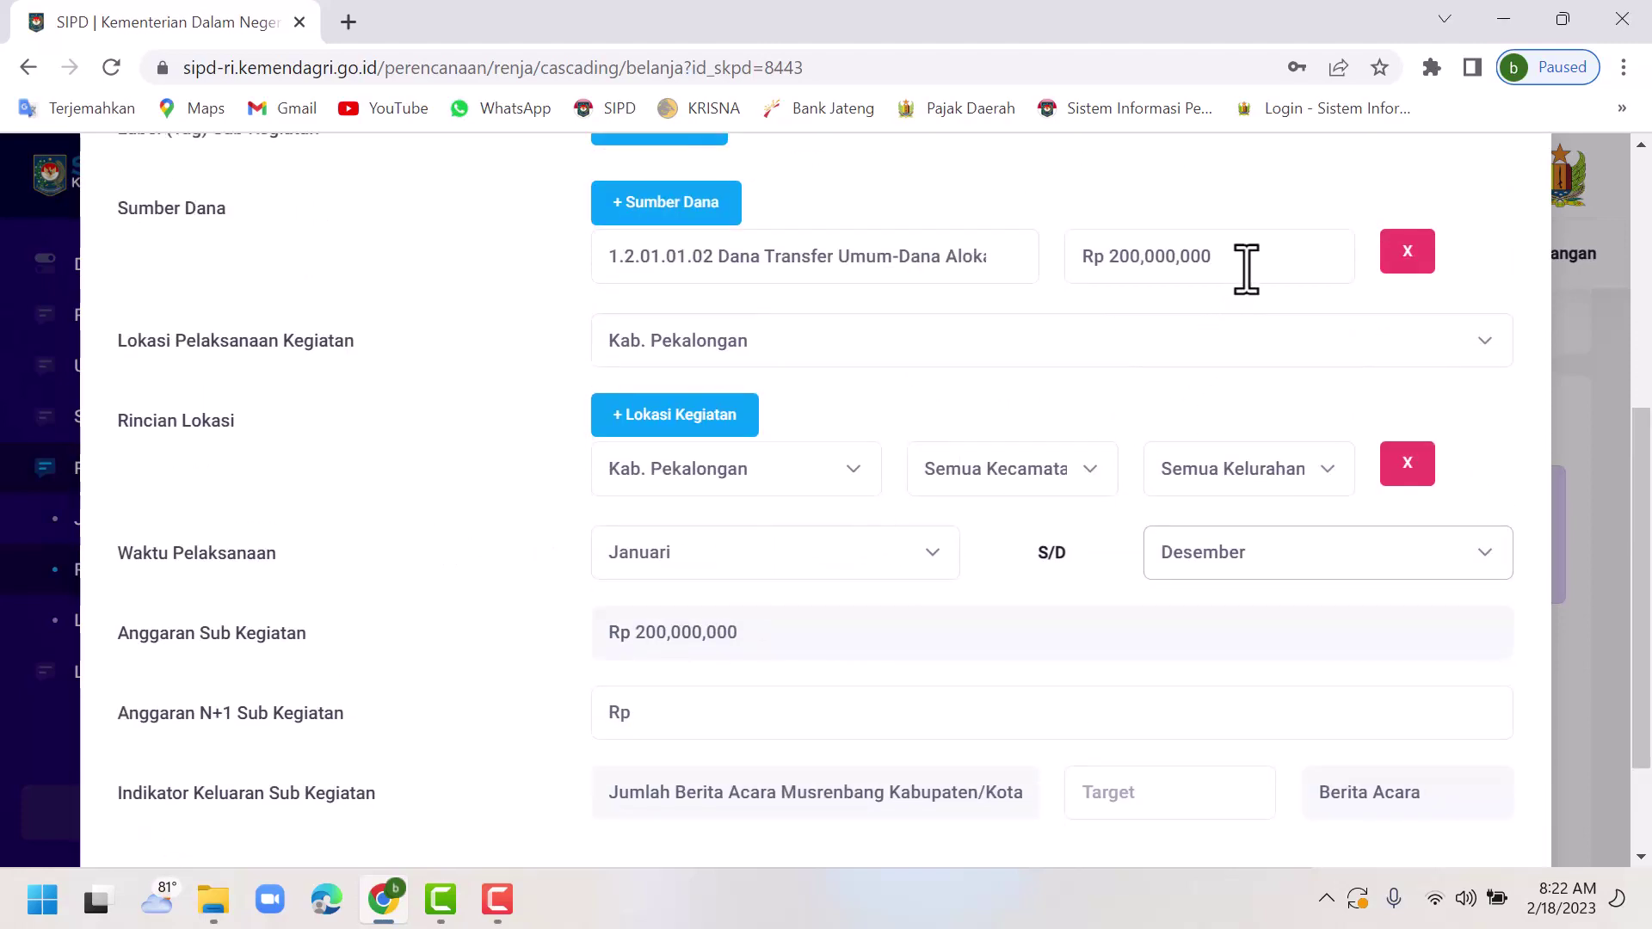
scroll(988, 608, down, 1)
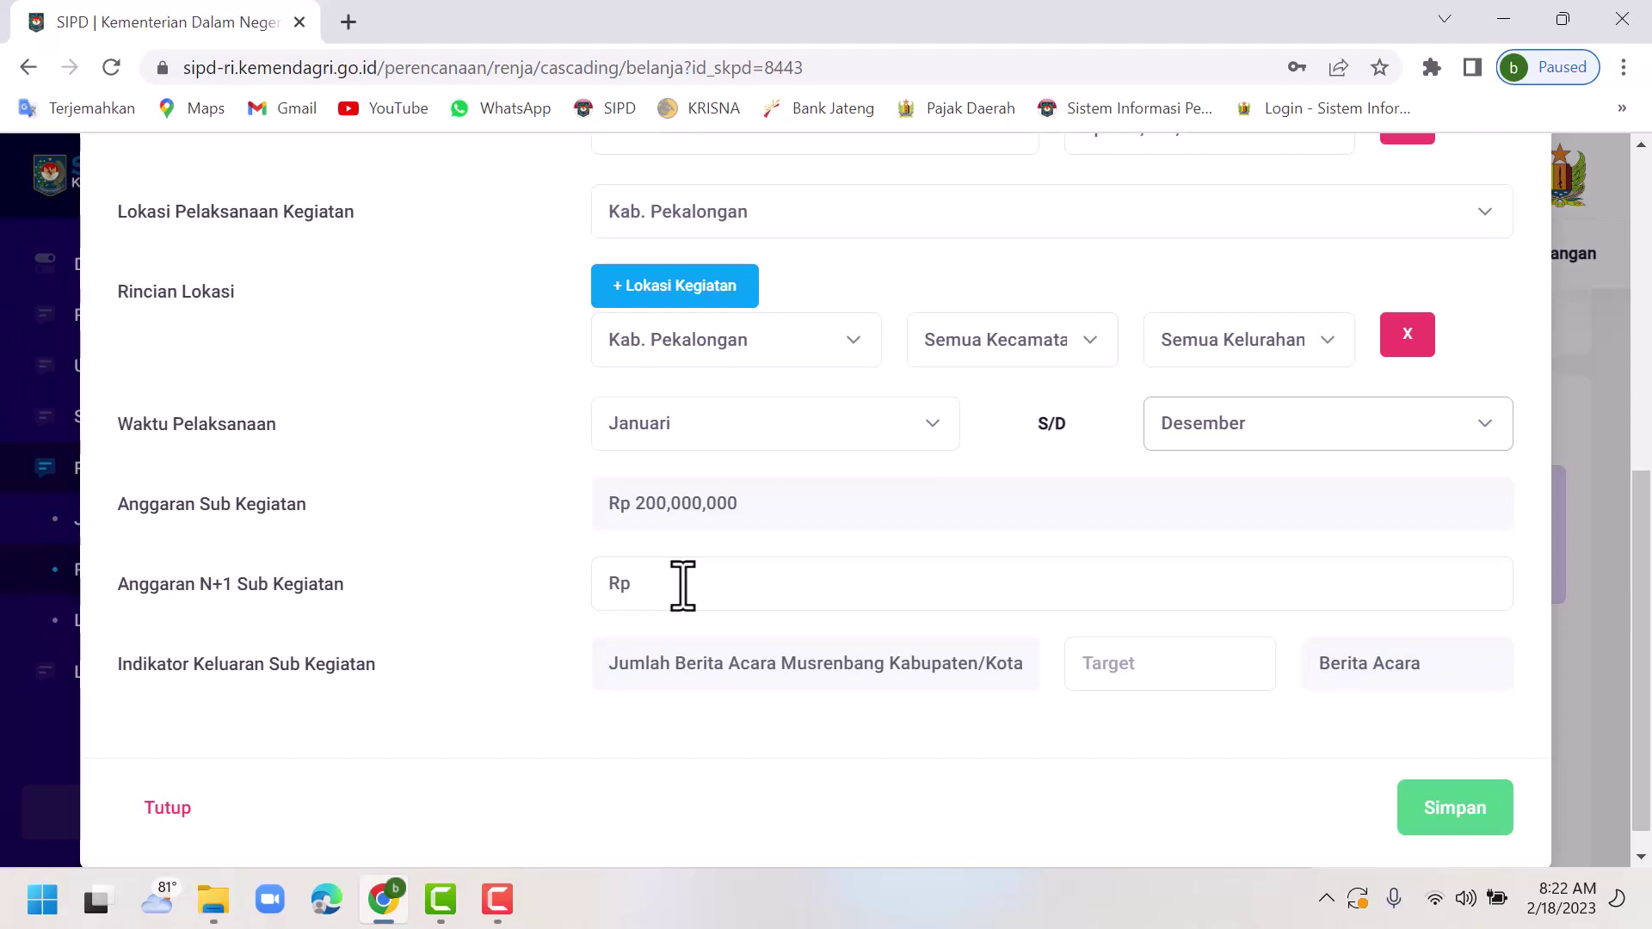
click(682, 585)
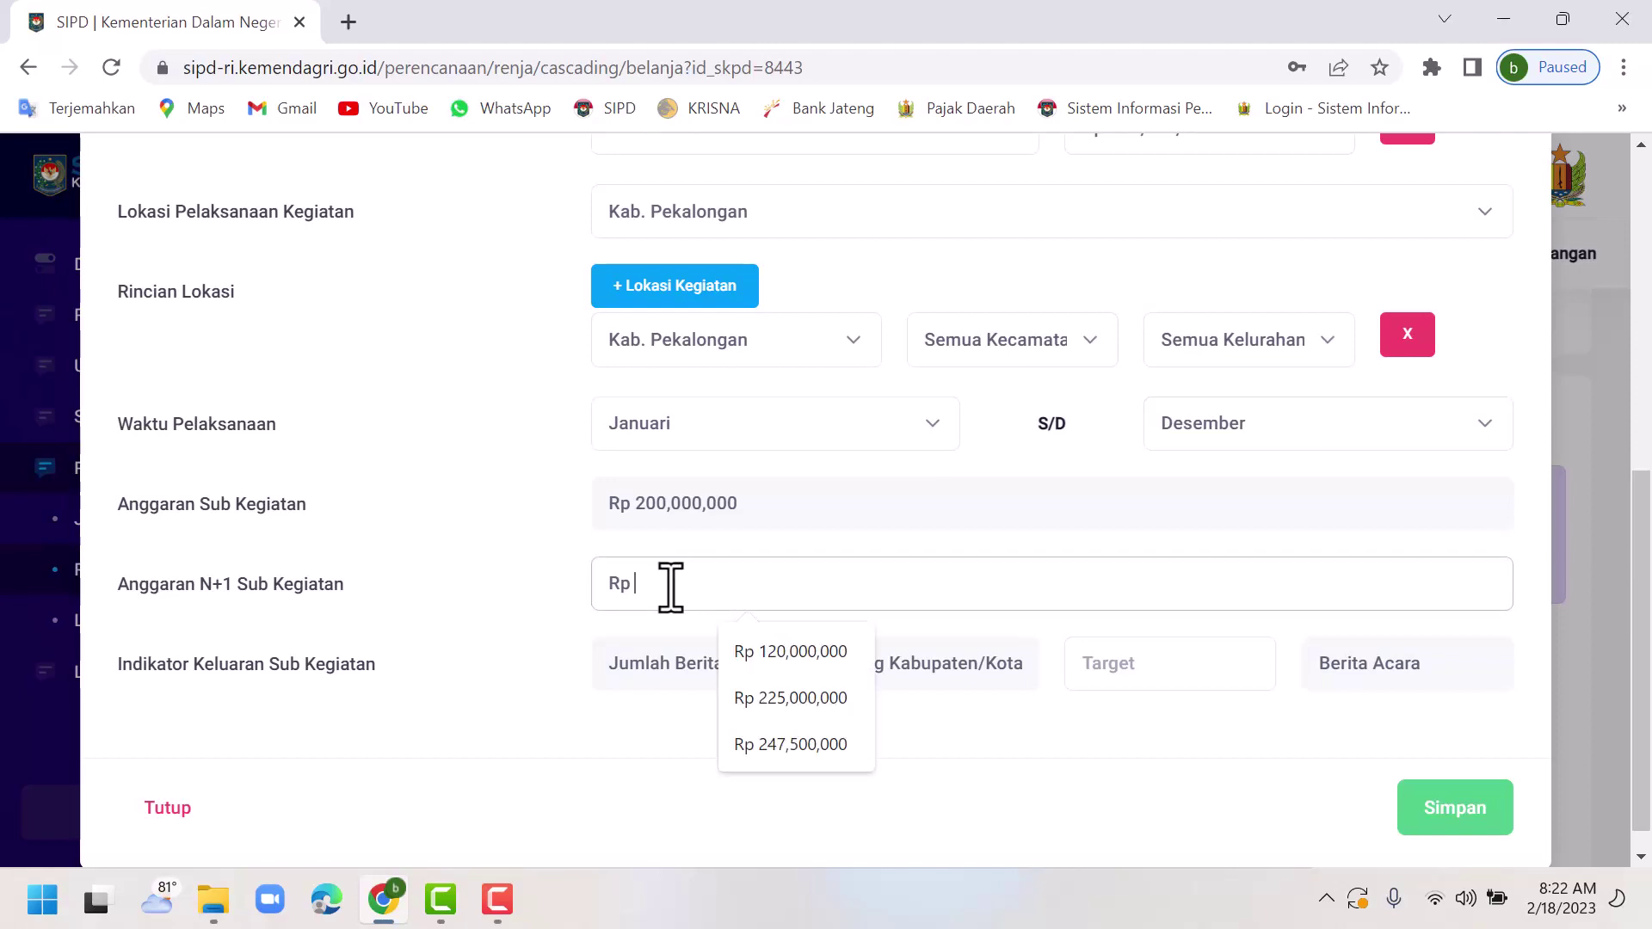
text(2)
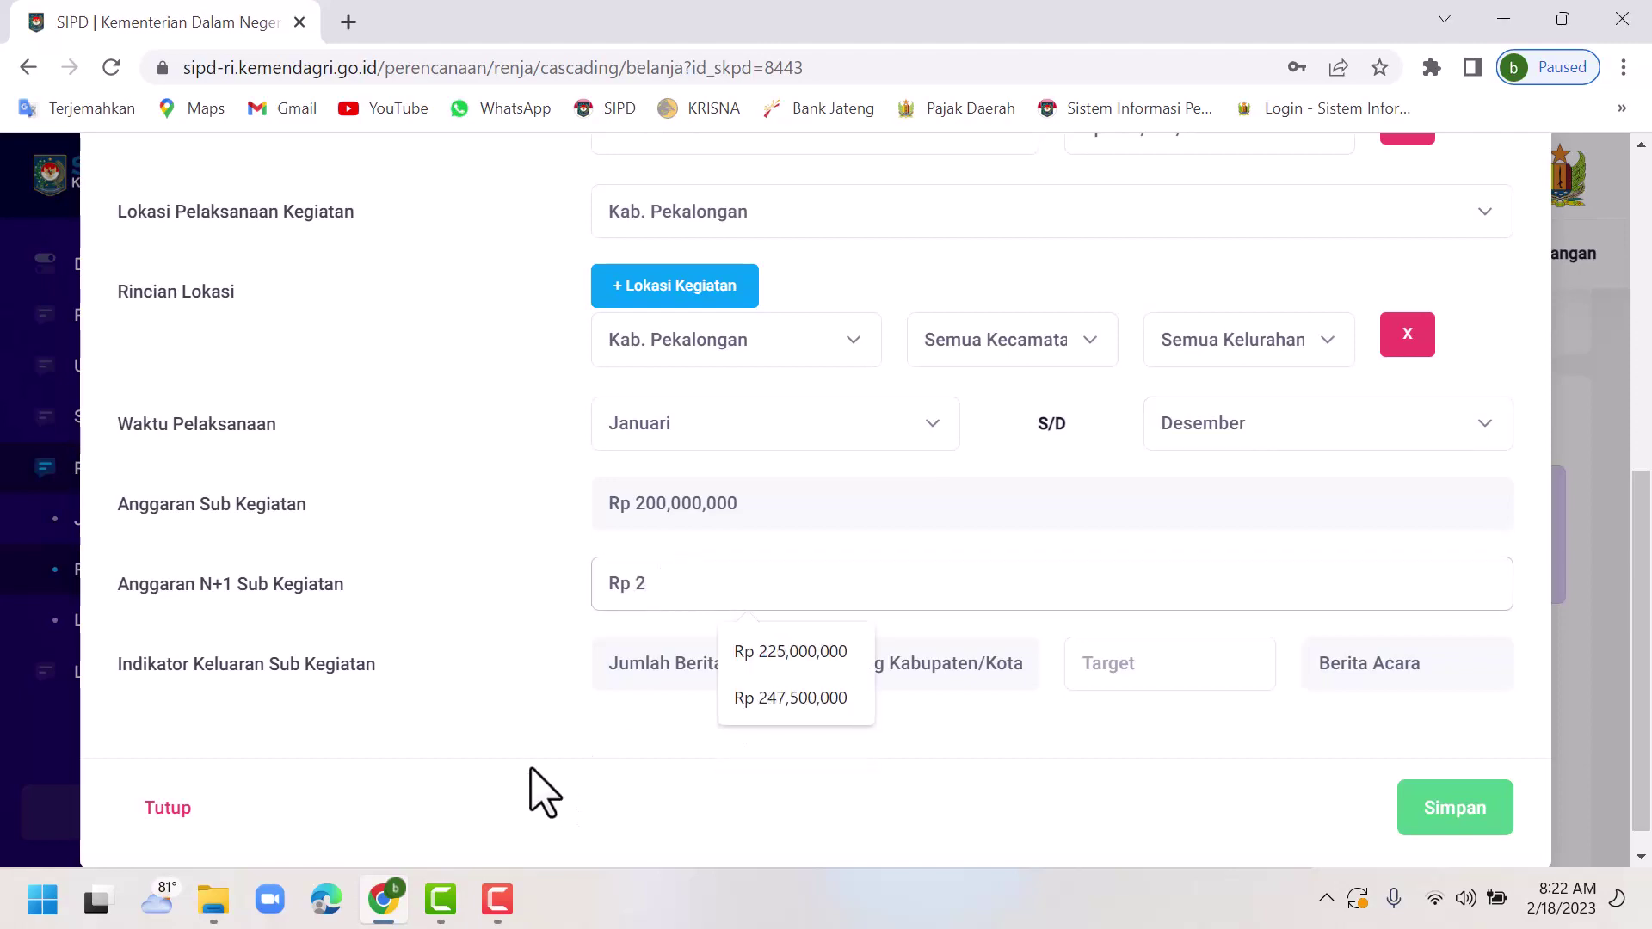
text(20)
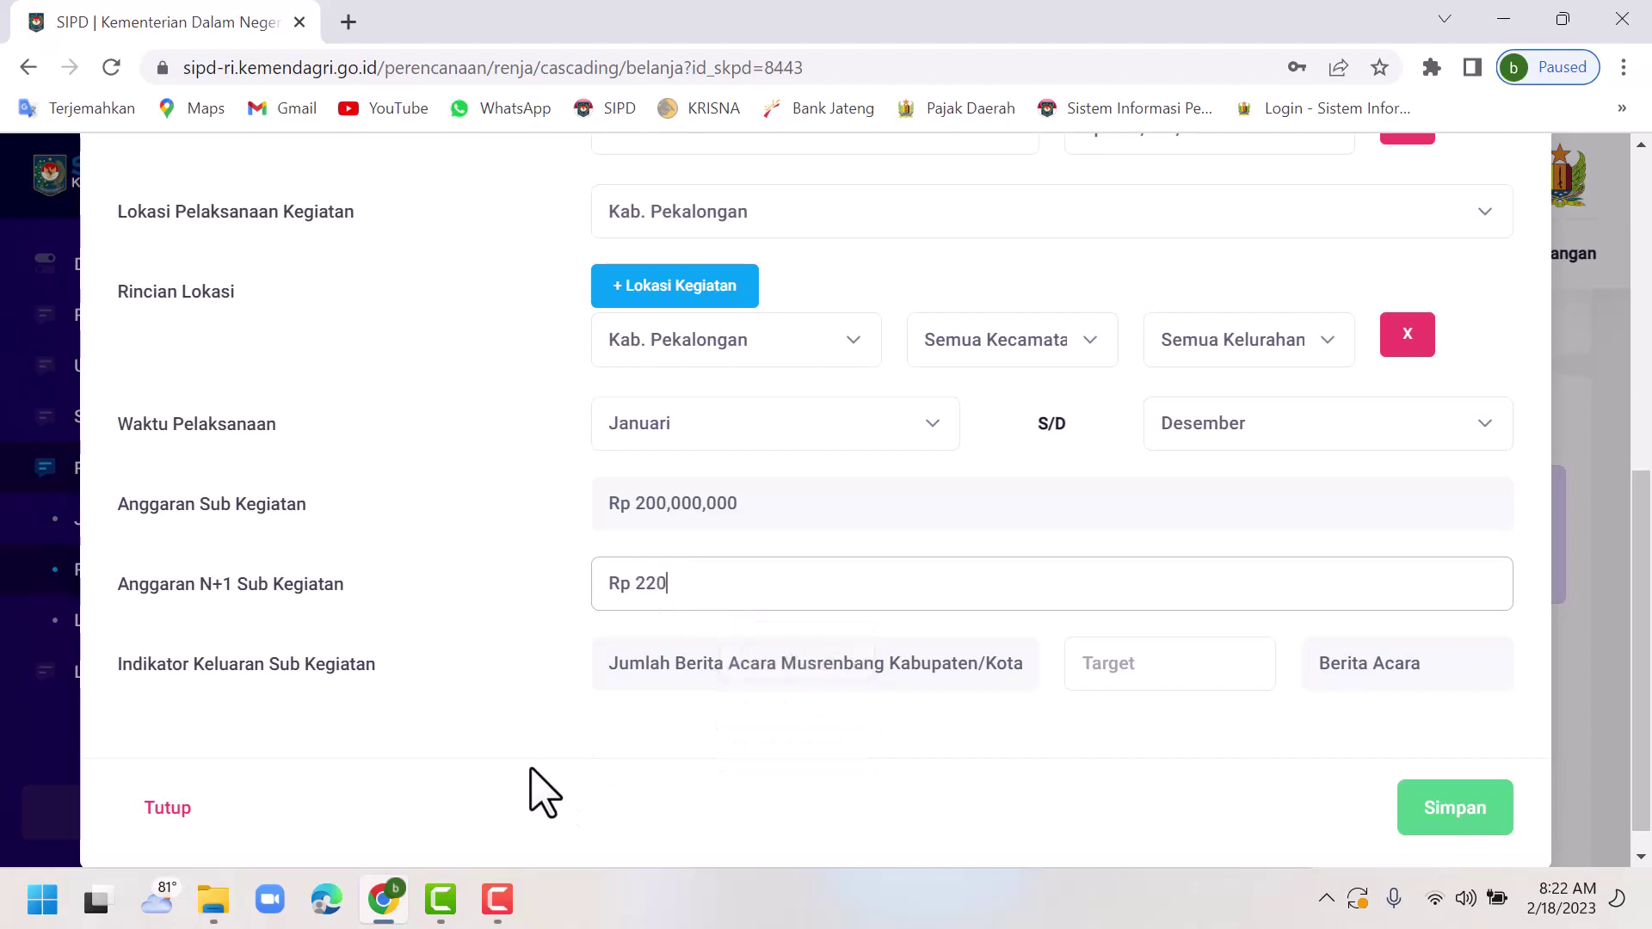
text(,000,000)
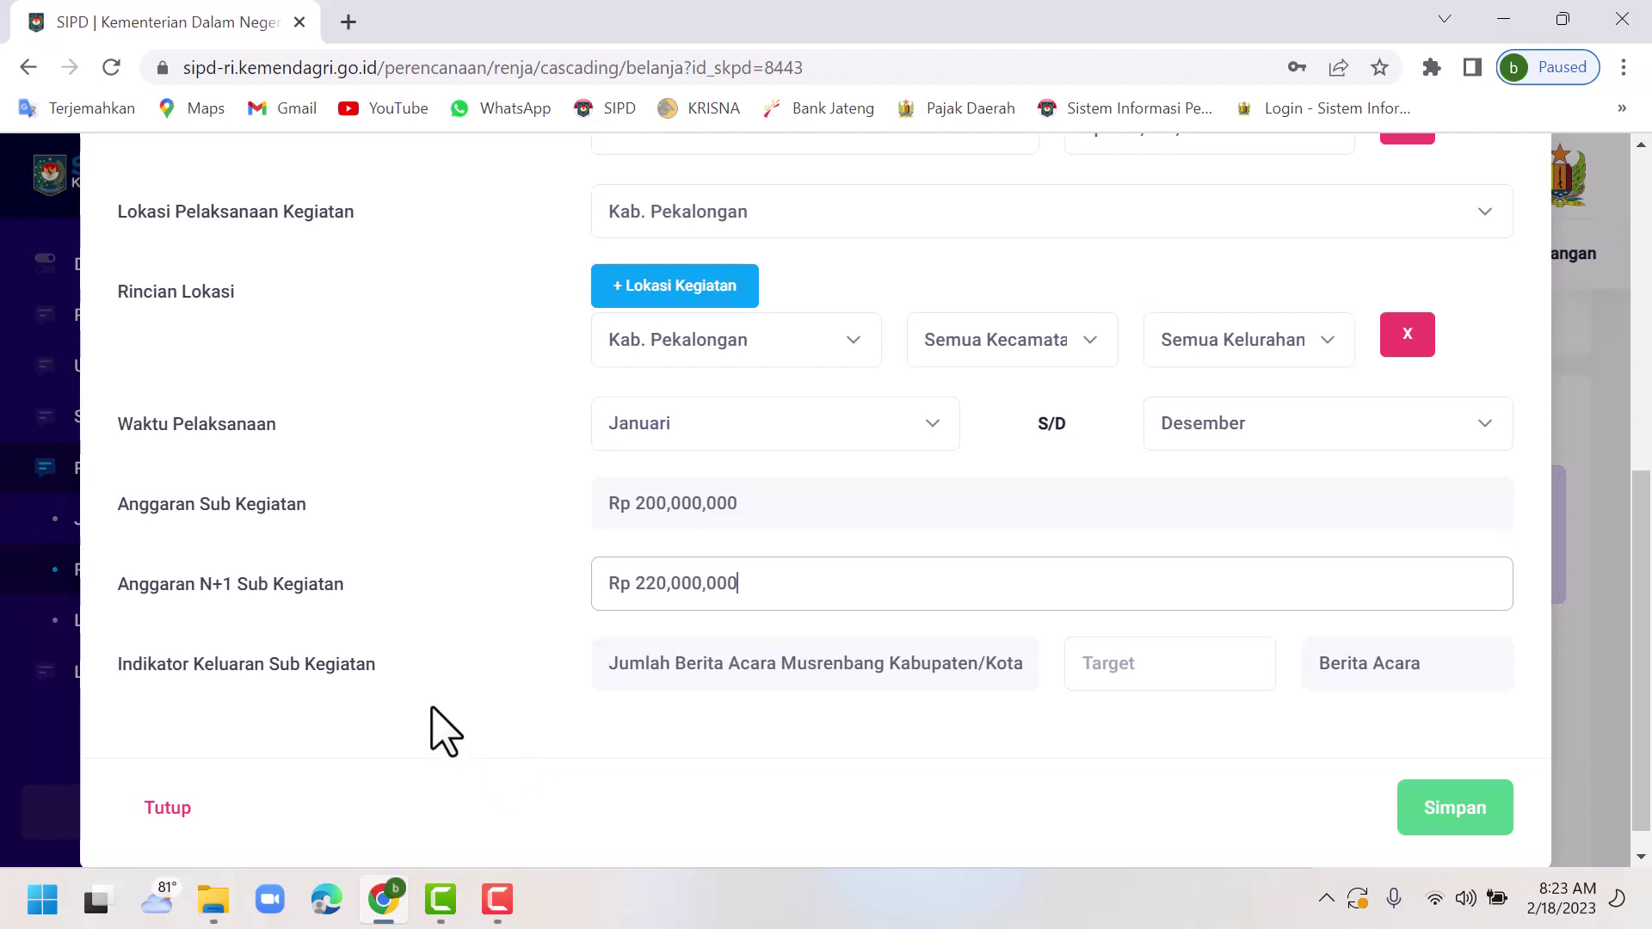
scroll(432, 726, down, 1)
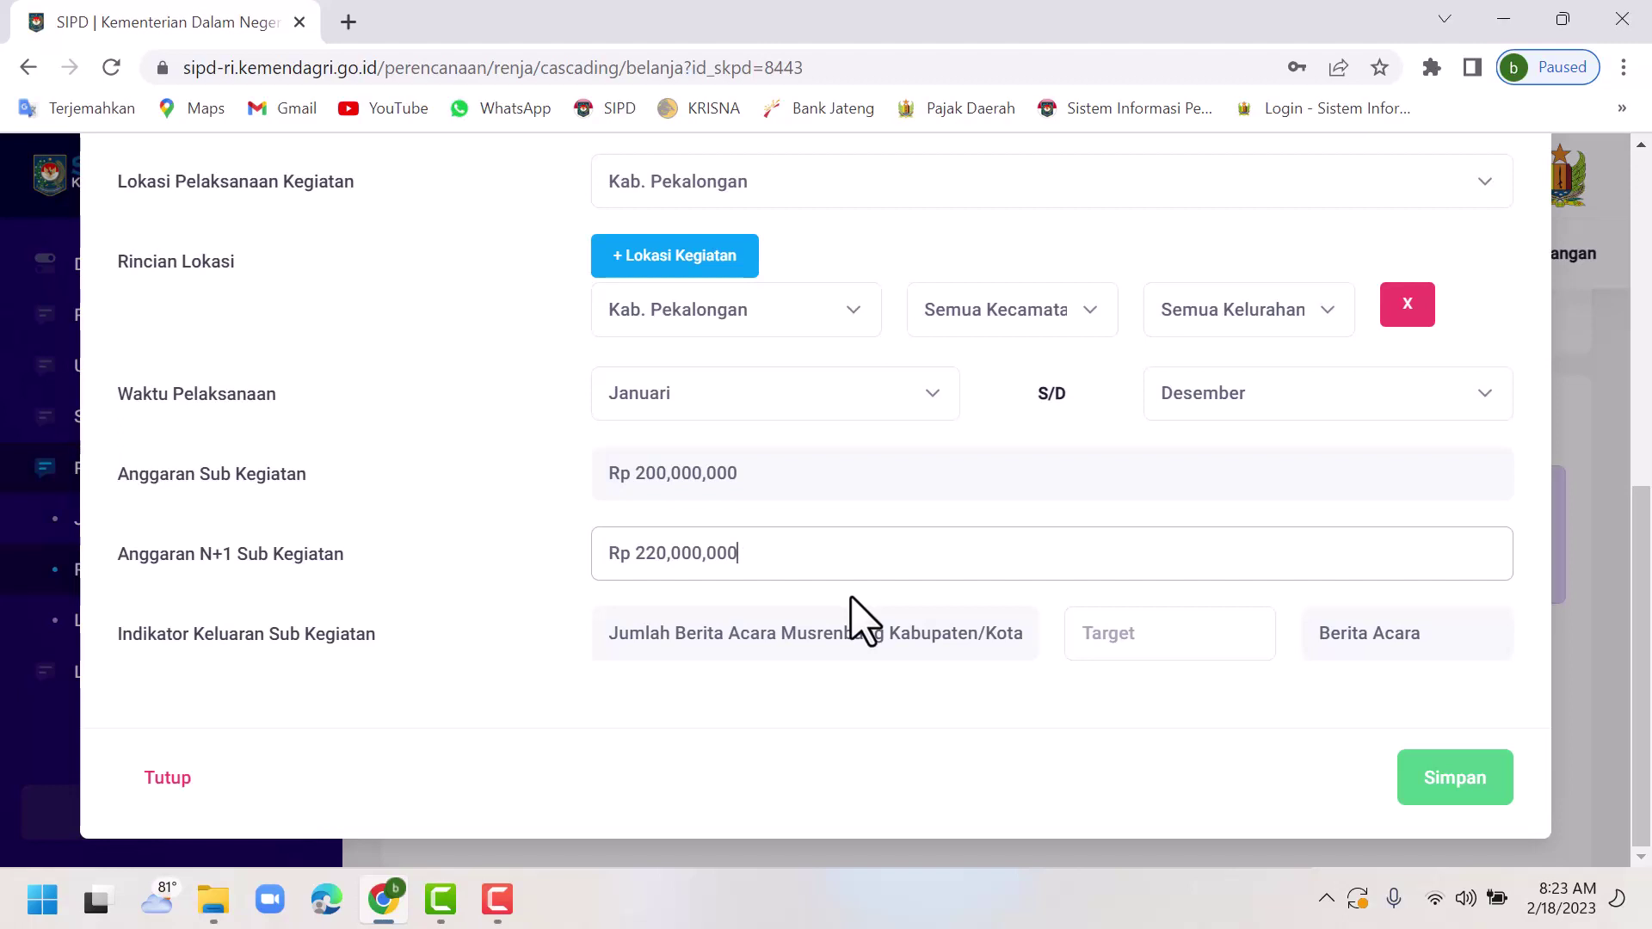
Set the output indicator target to 2 and save the sub-activity with Simpan.
click(1158, 633)
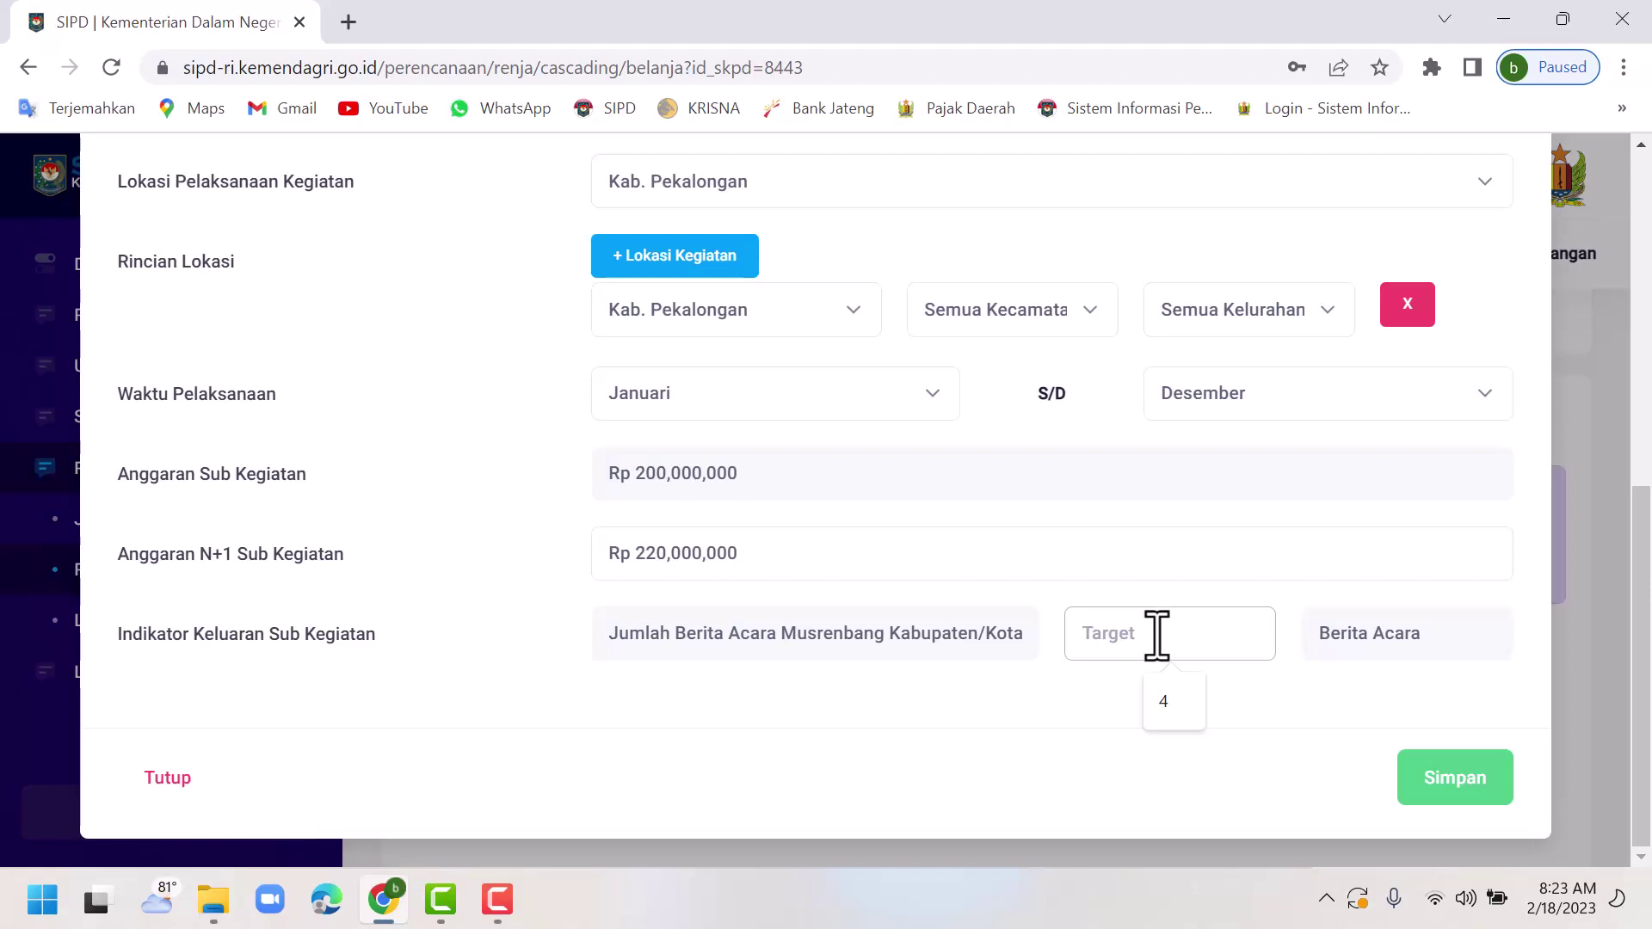
text(2)
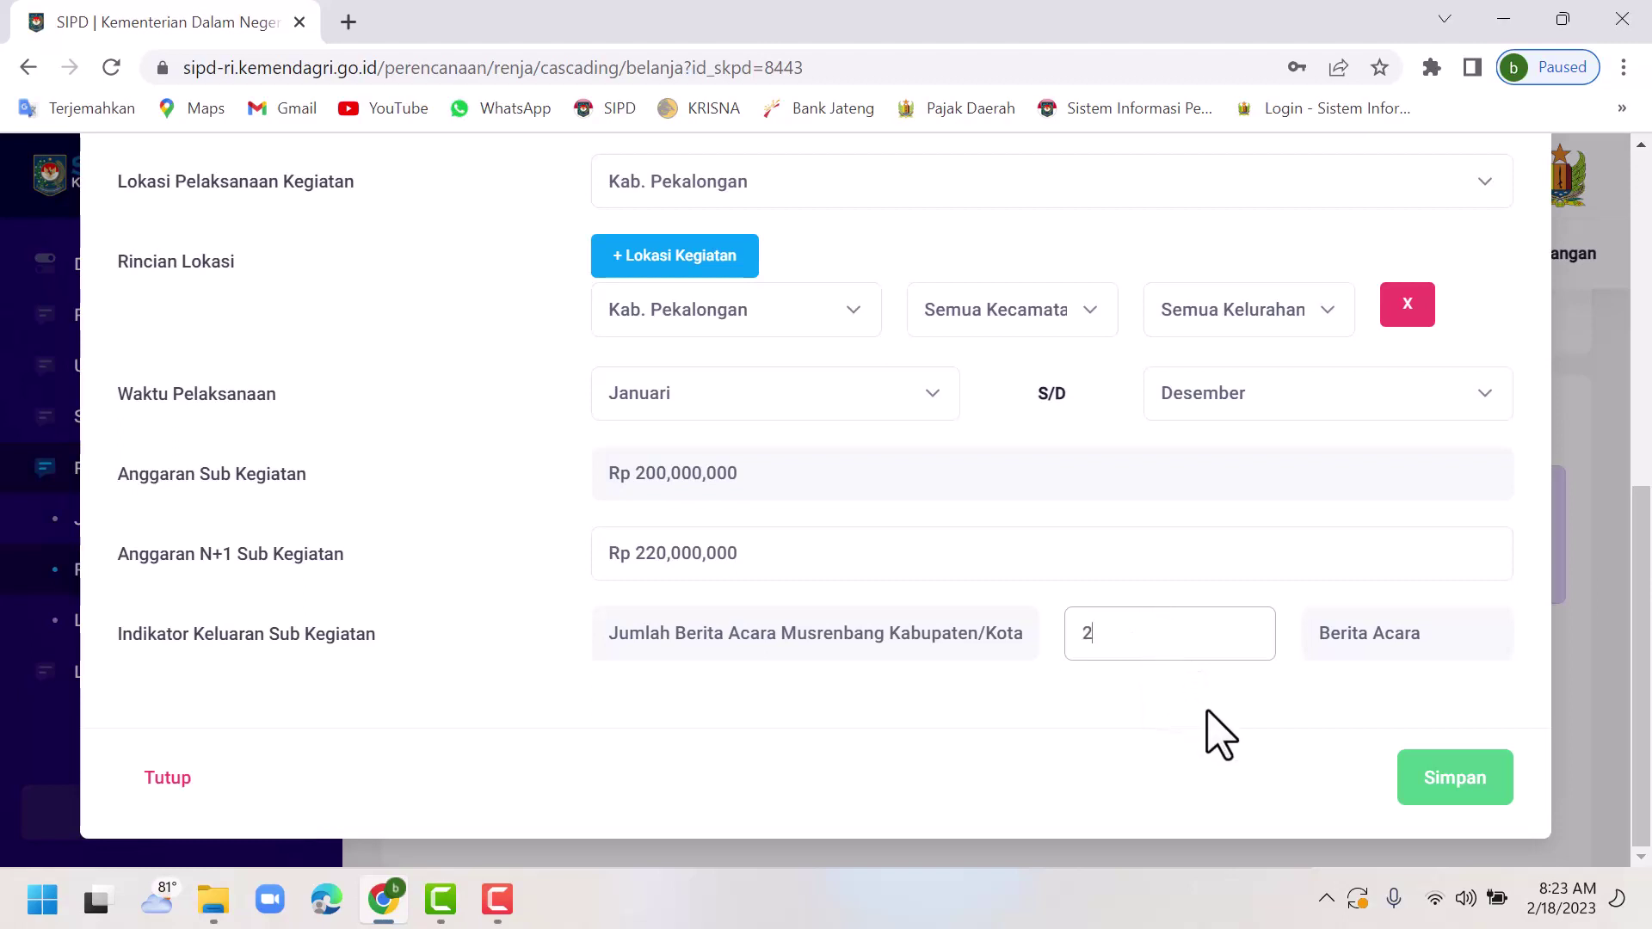
click(1284, 712)
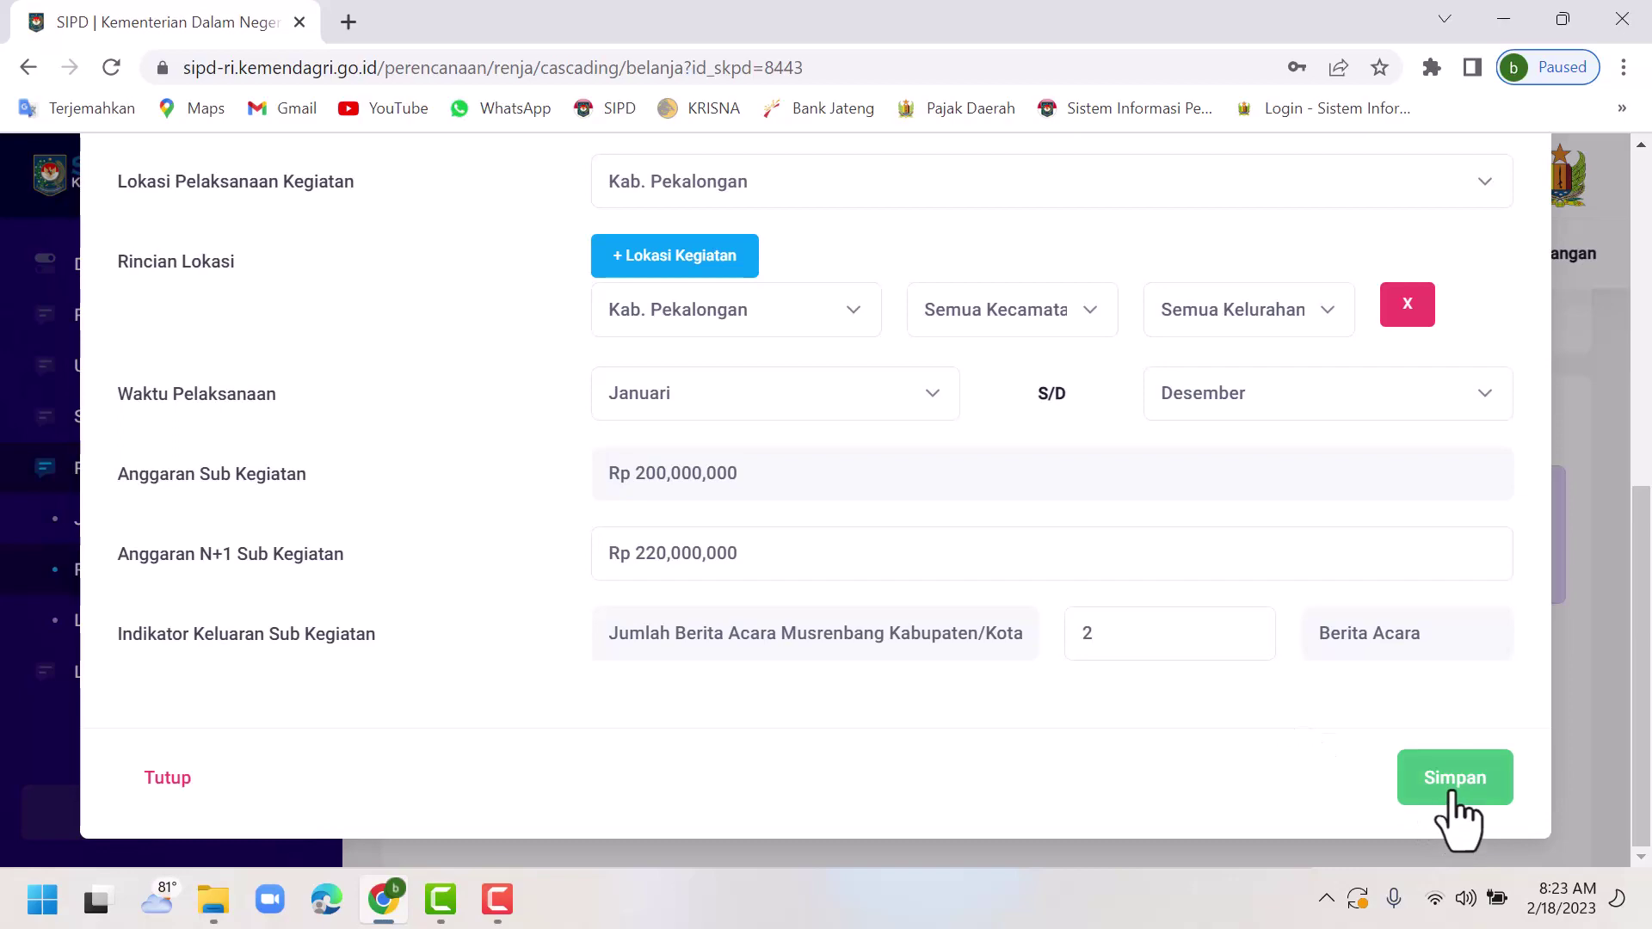
click(1455, 783)
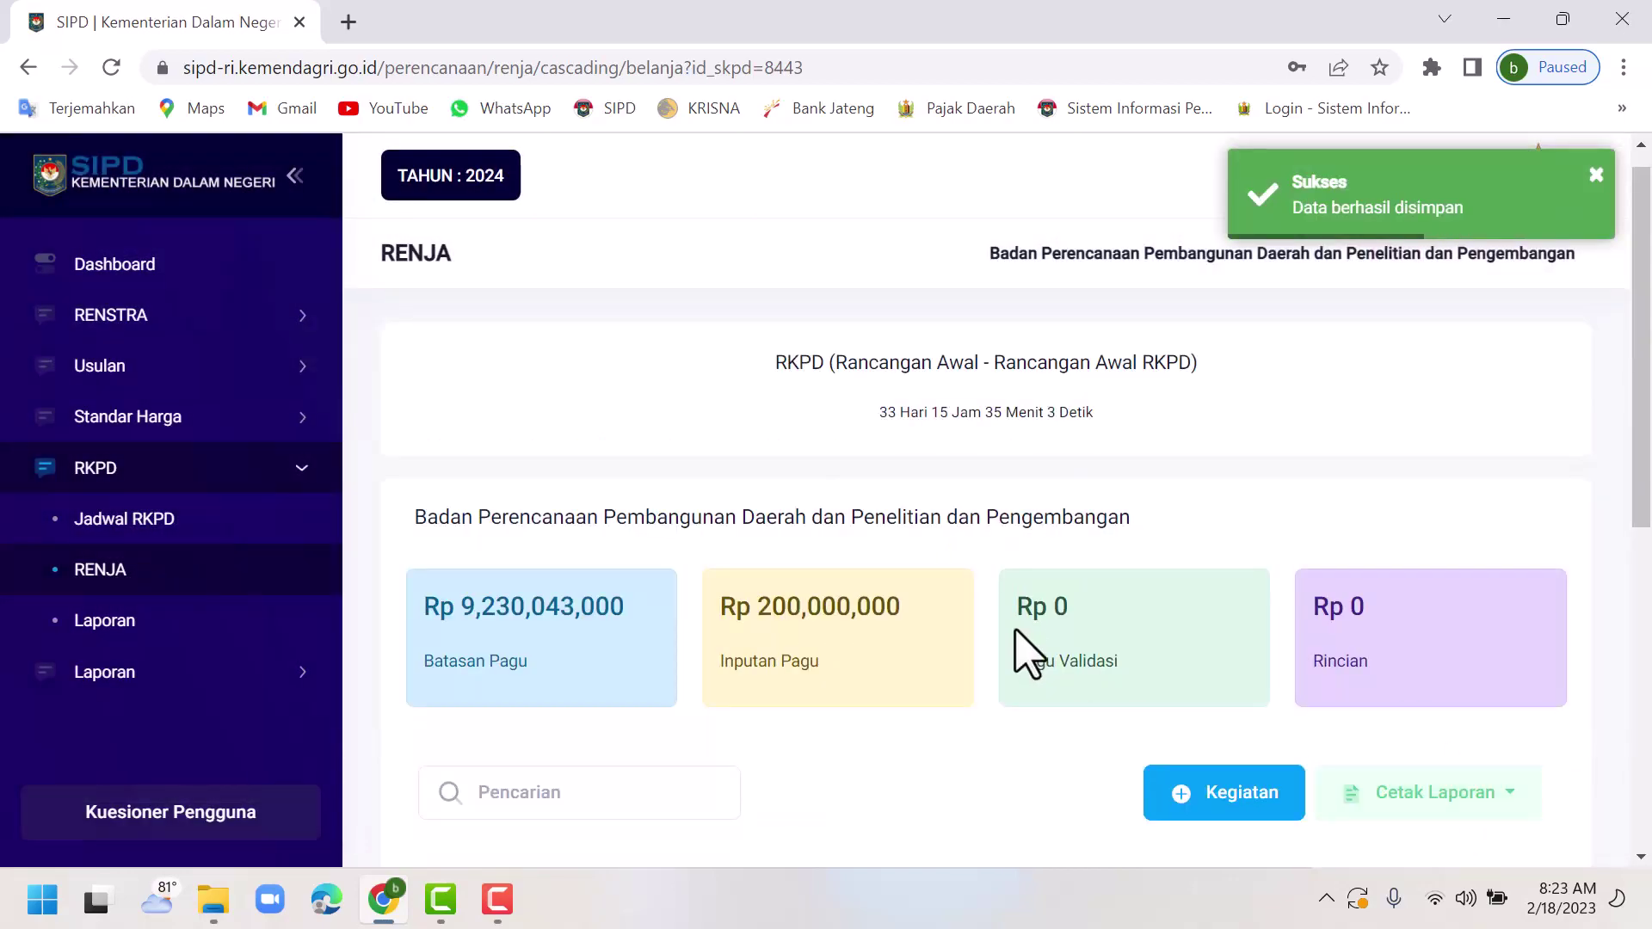
scroll(1020, 641, down, 5)
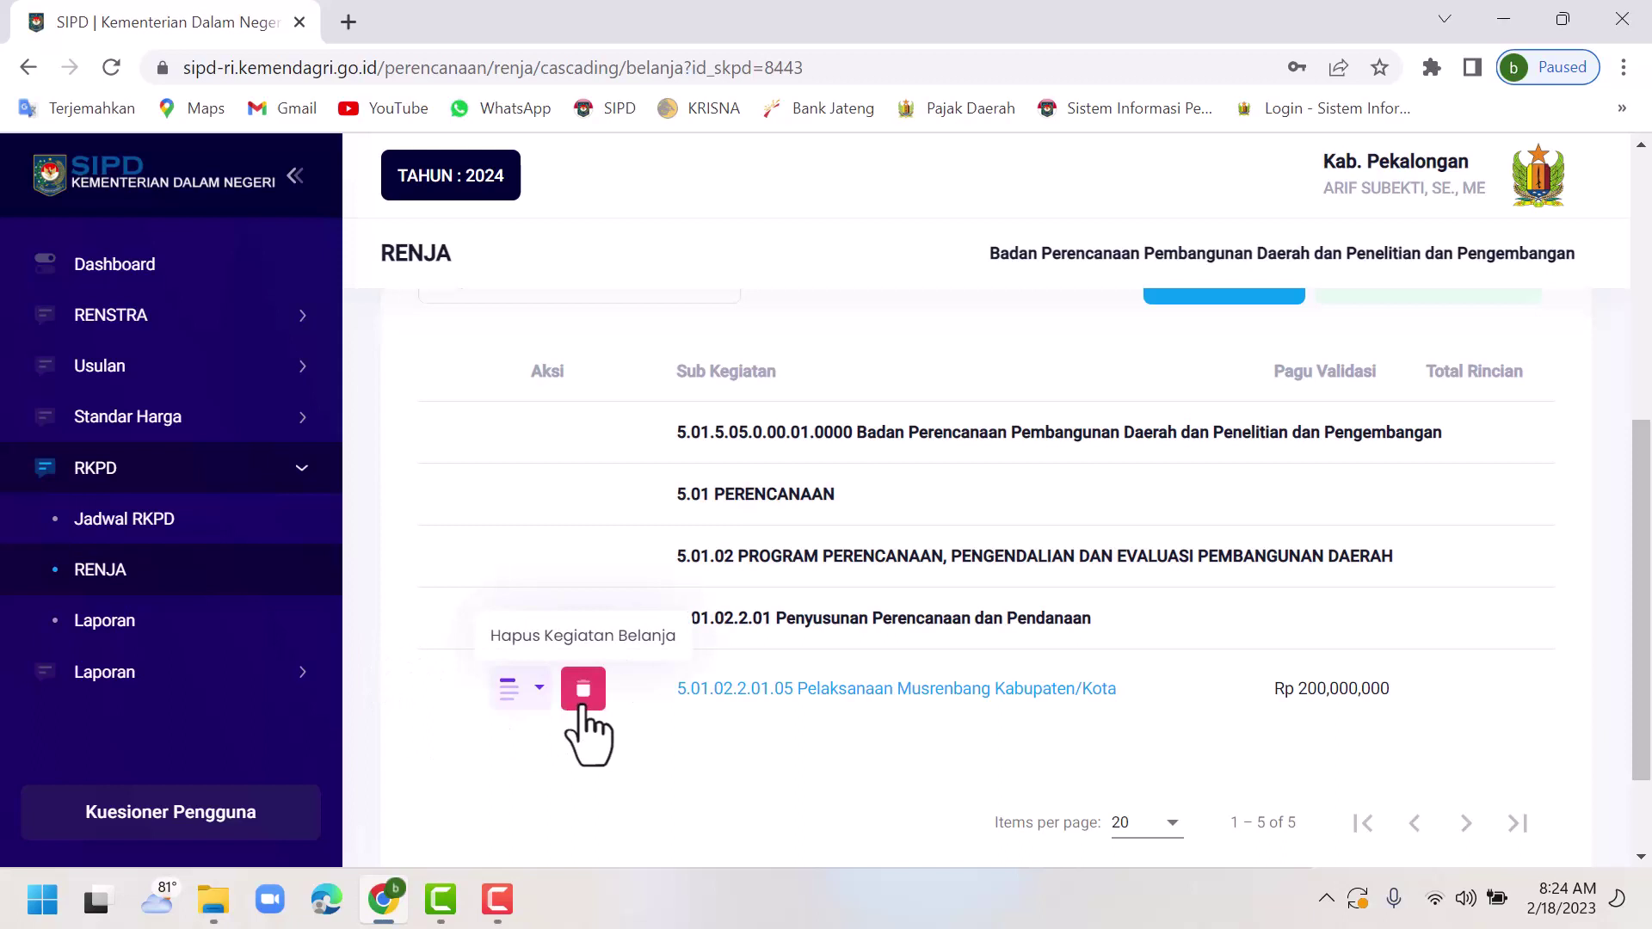
click(532, 708)
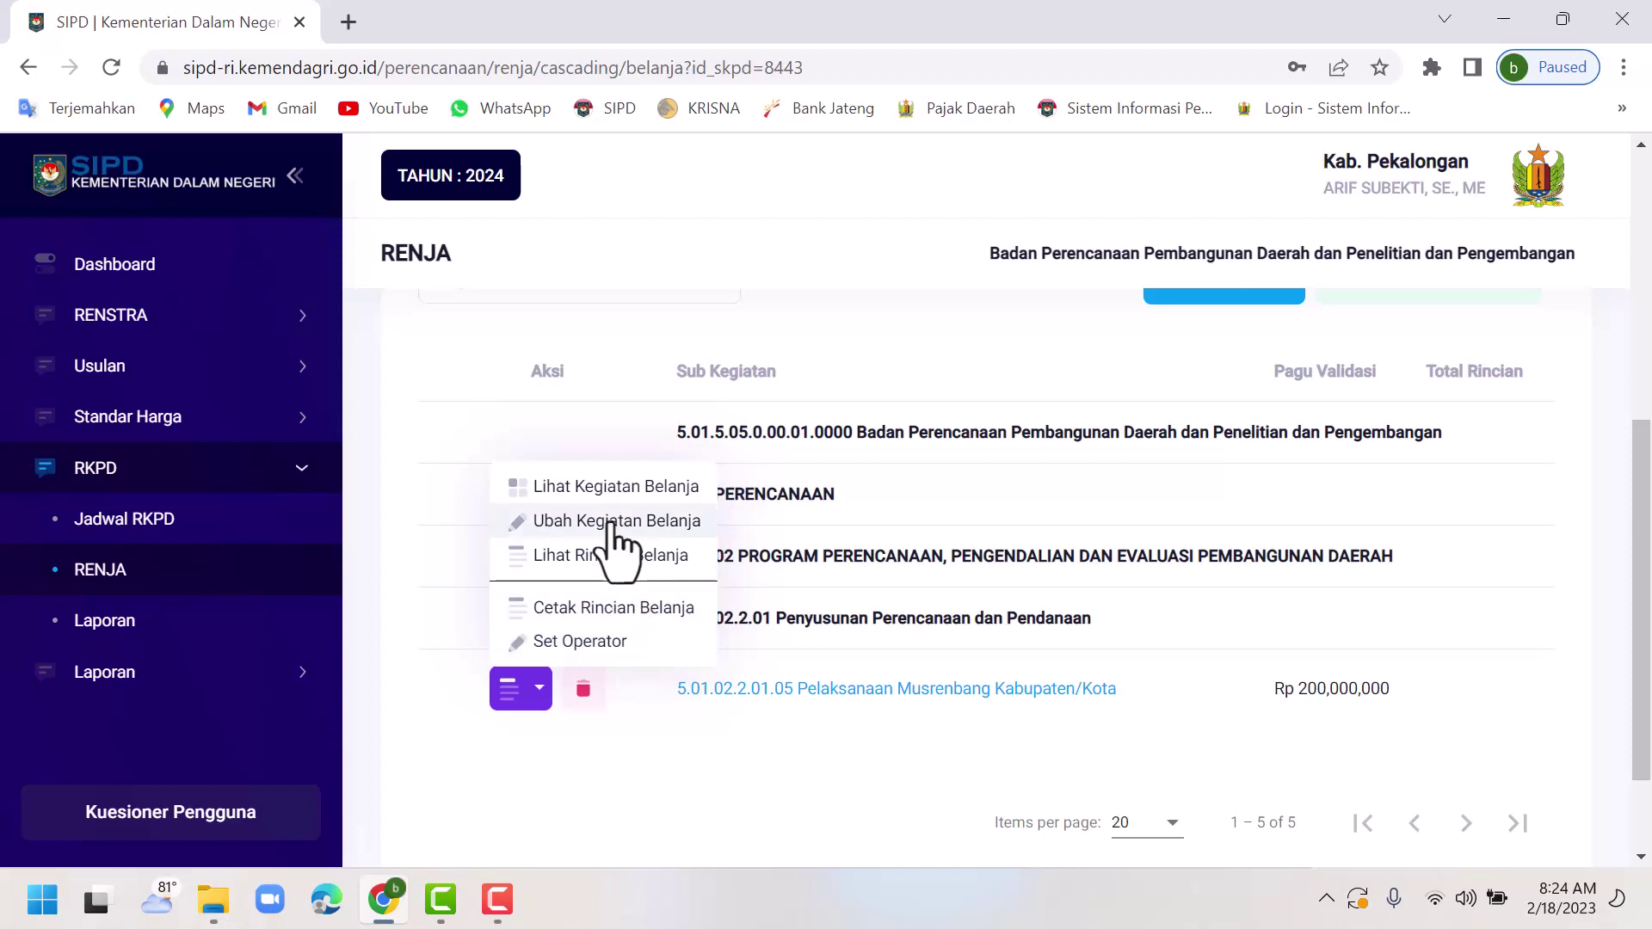
click(424, 554)
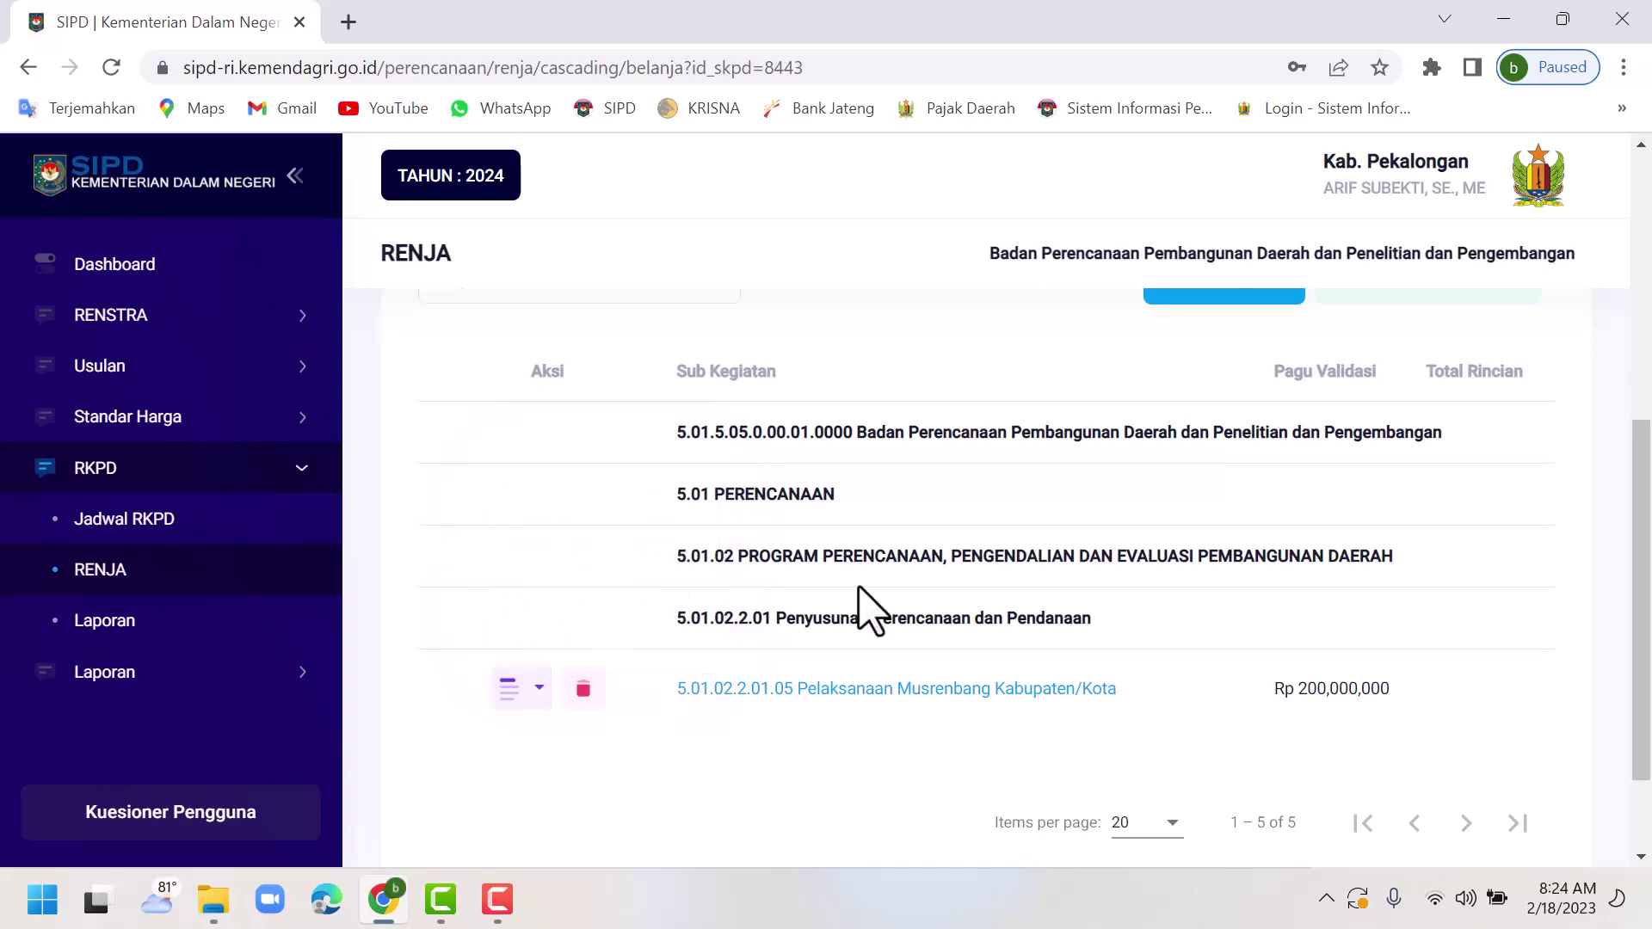
scroll(863, 607, up, 4)
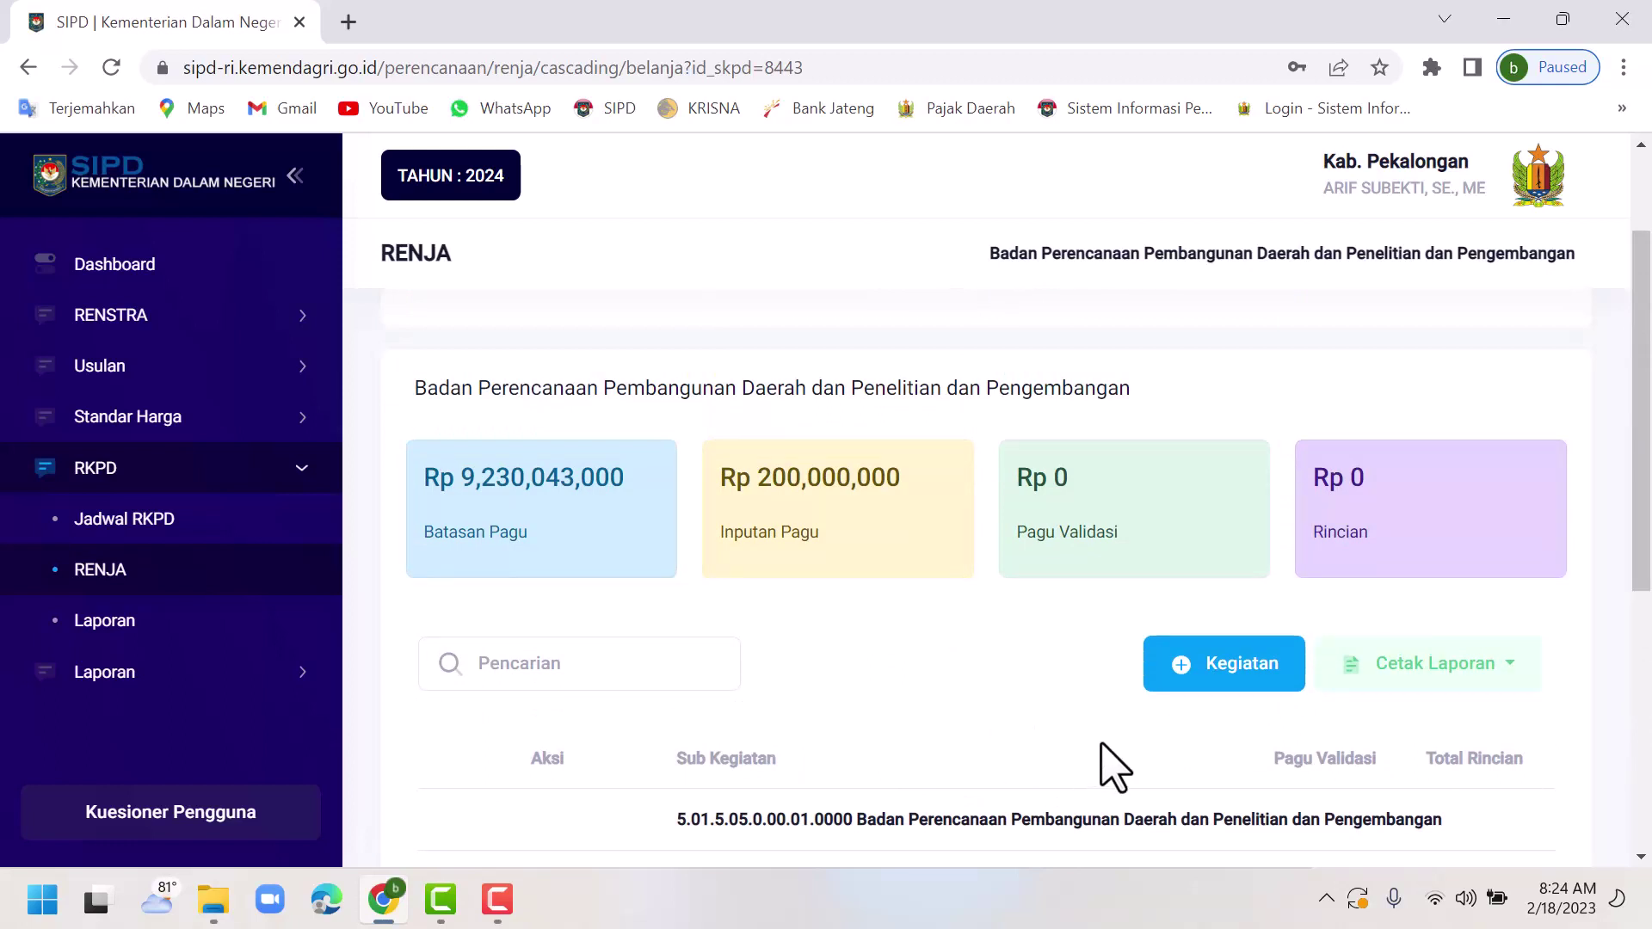
scroll(1109, 769, down, 2)
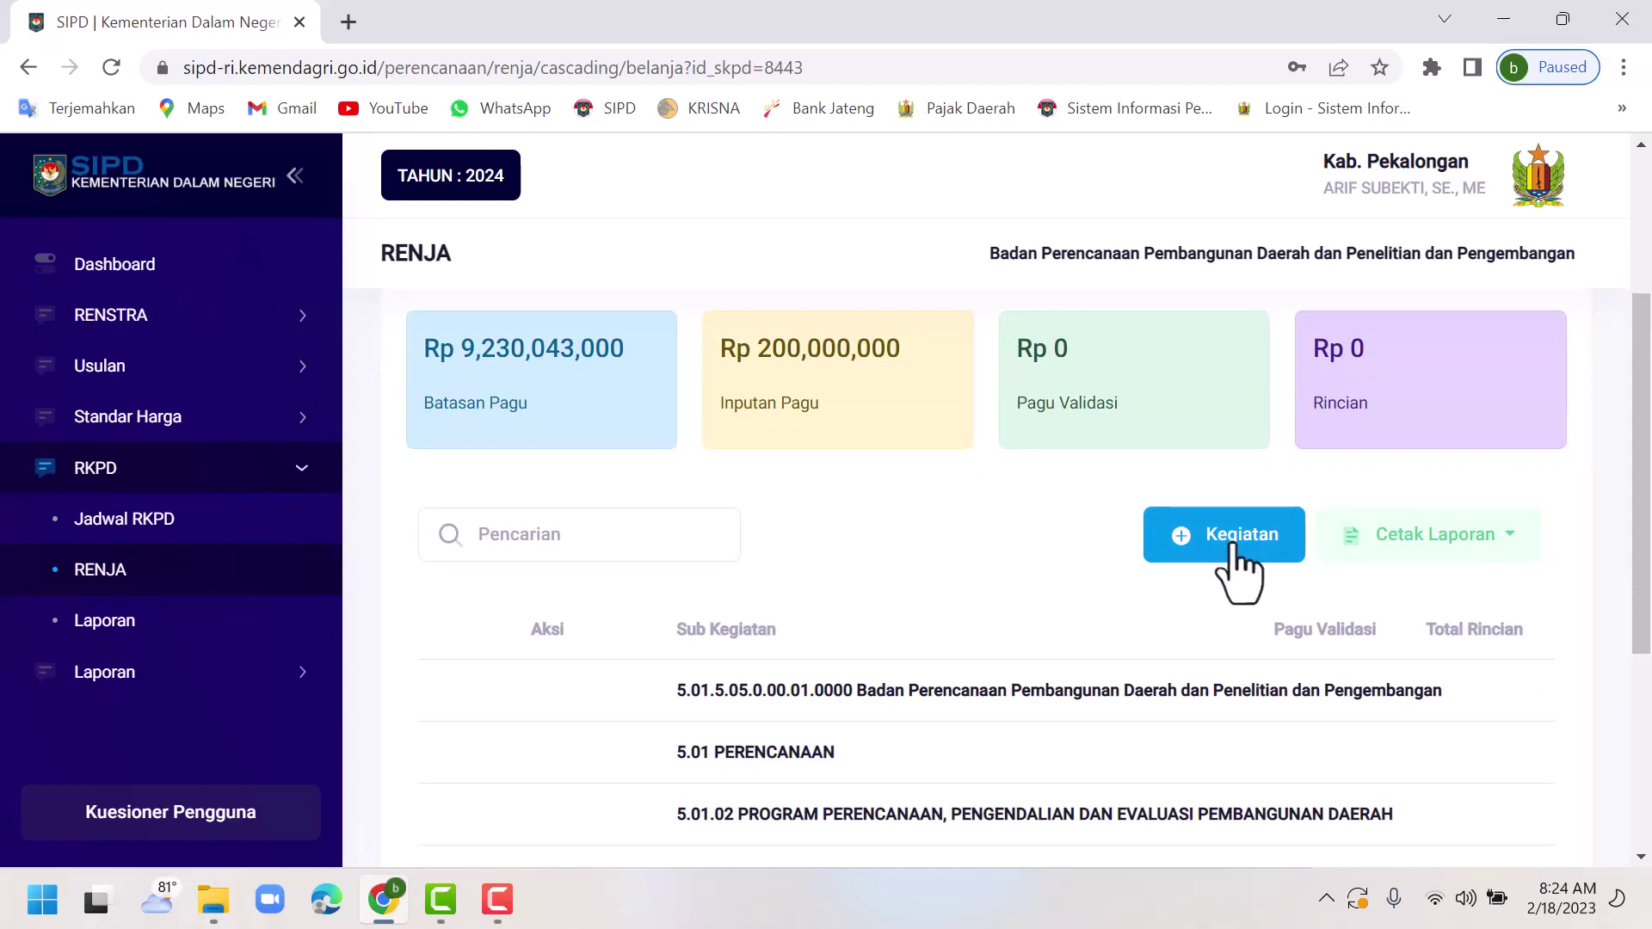